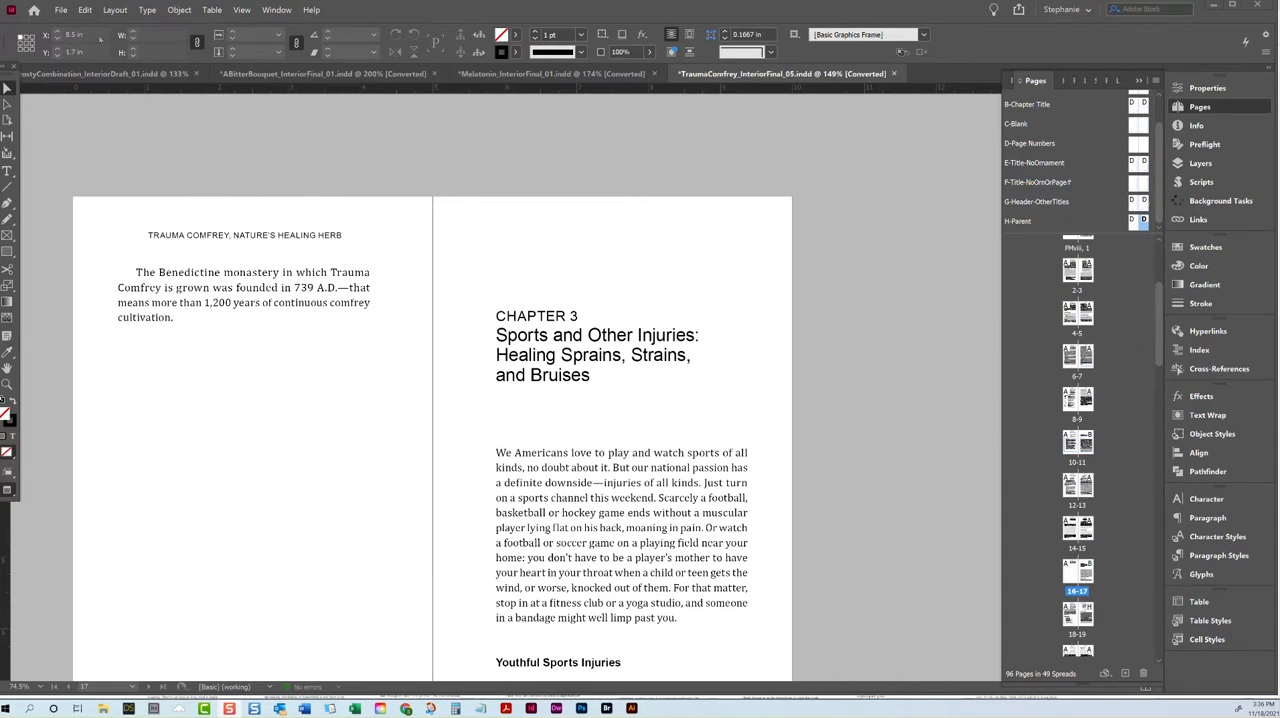
# Step: Open the _MasterNovelTemplate_Alt19CreativeV1.indt template from the Alt 19 Creative folder's Products and Services, Formatting, Templates subfolder
pyautogui.click(60, 9)
pyautogui.click(80, 29)
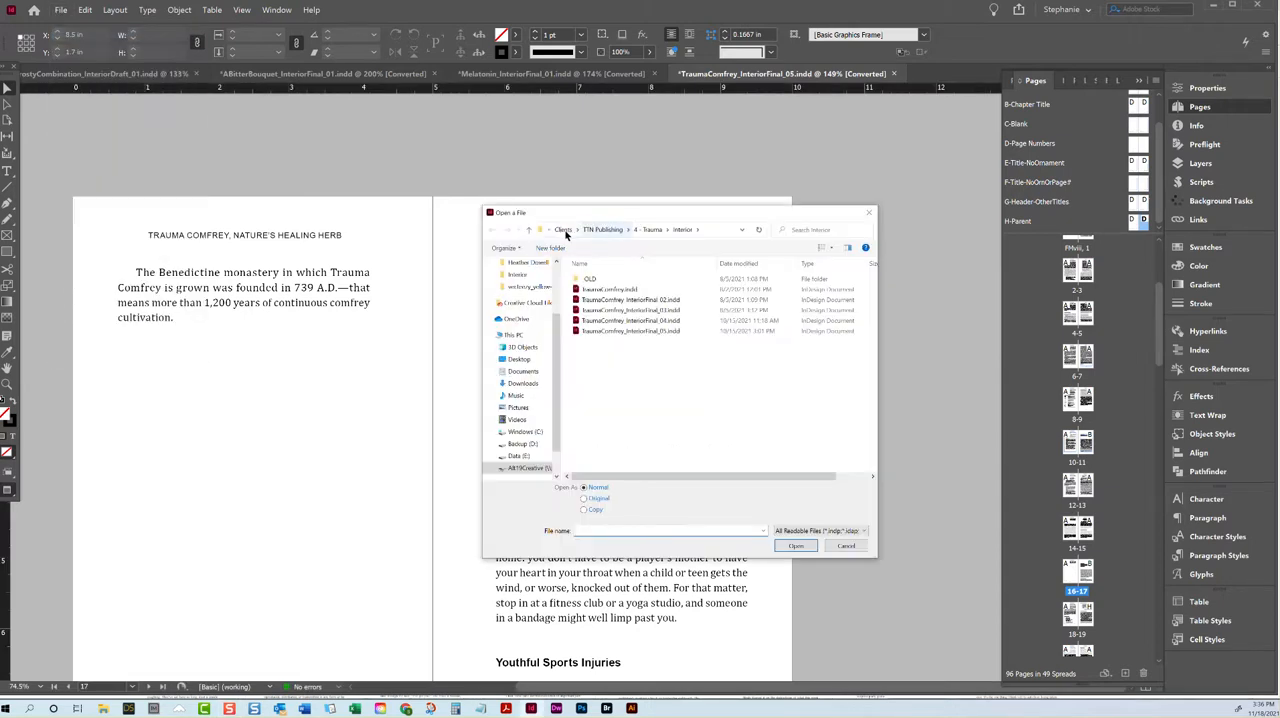
pyautogui.click(579, 228)
pyautogui.click(597, 230)
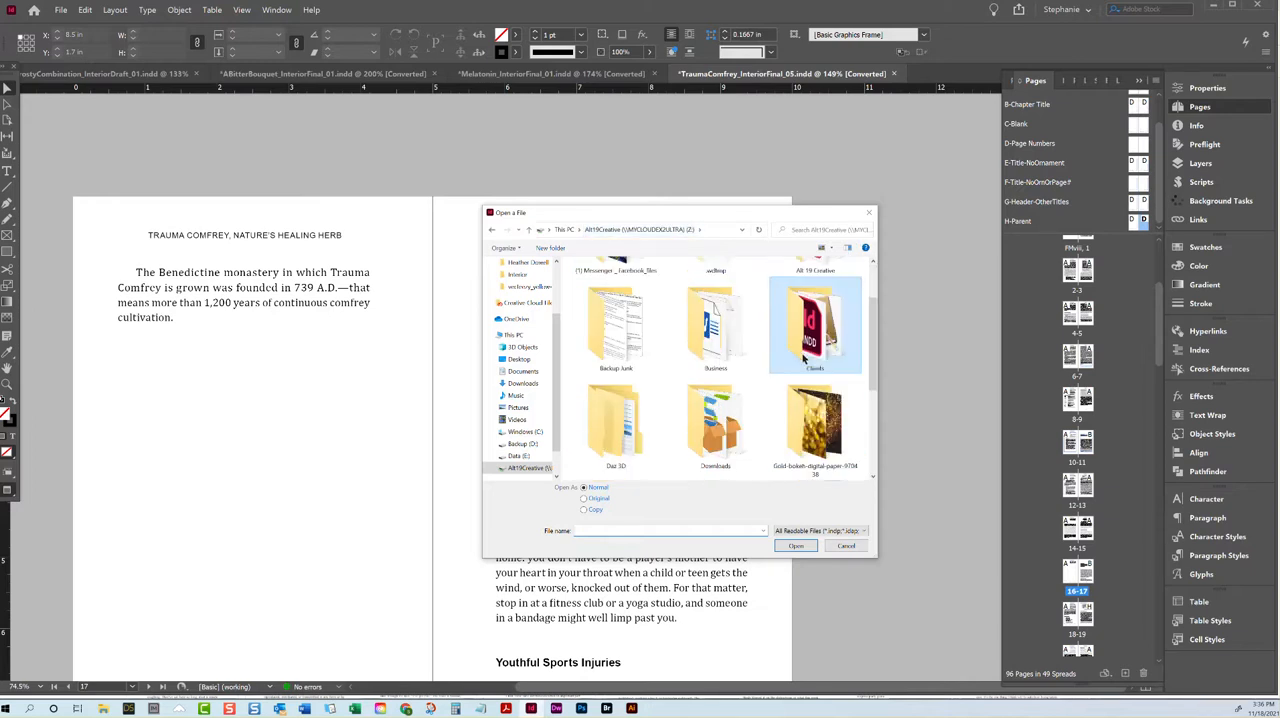
pyautogui.scroll(-1, 810, 352)
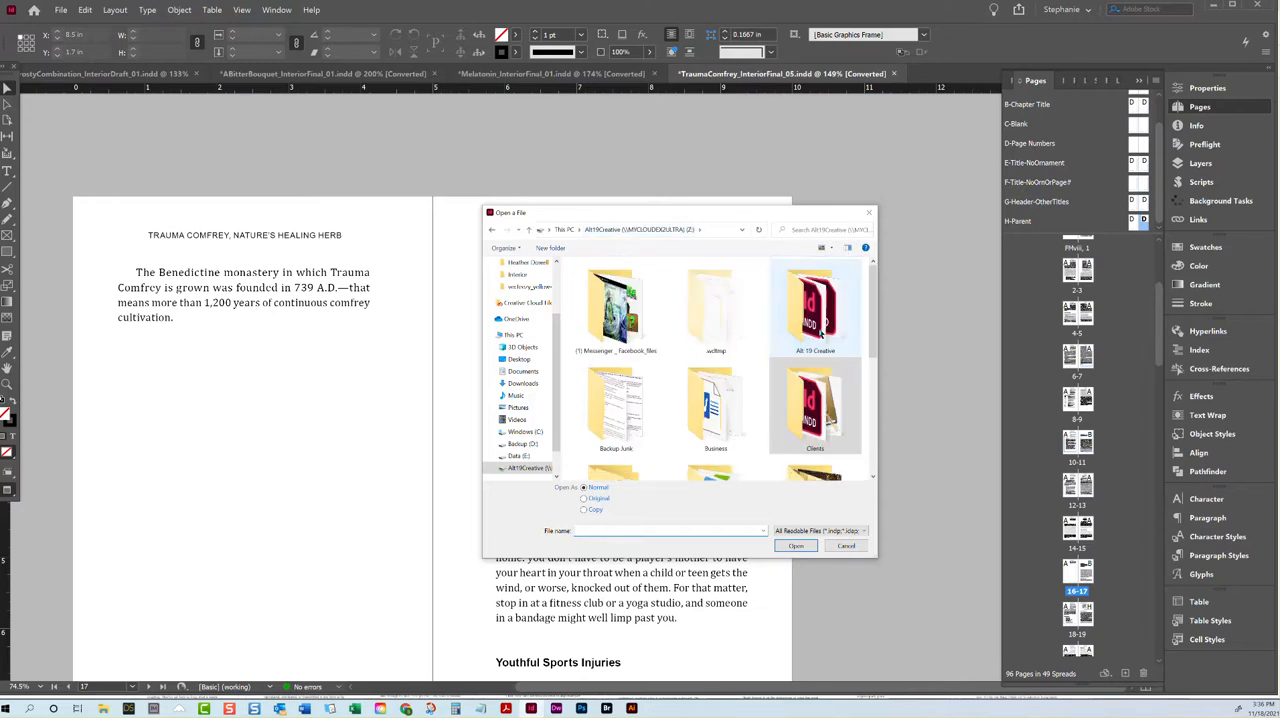
pyautogui.doubleClick(810, 350)
pyautogui.scroll(-4, 614, 421)
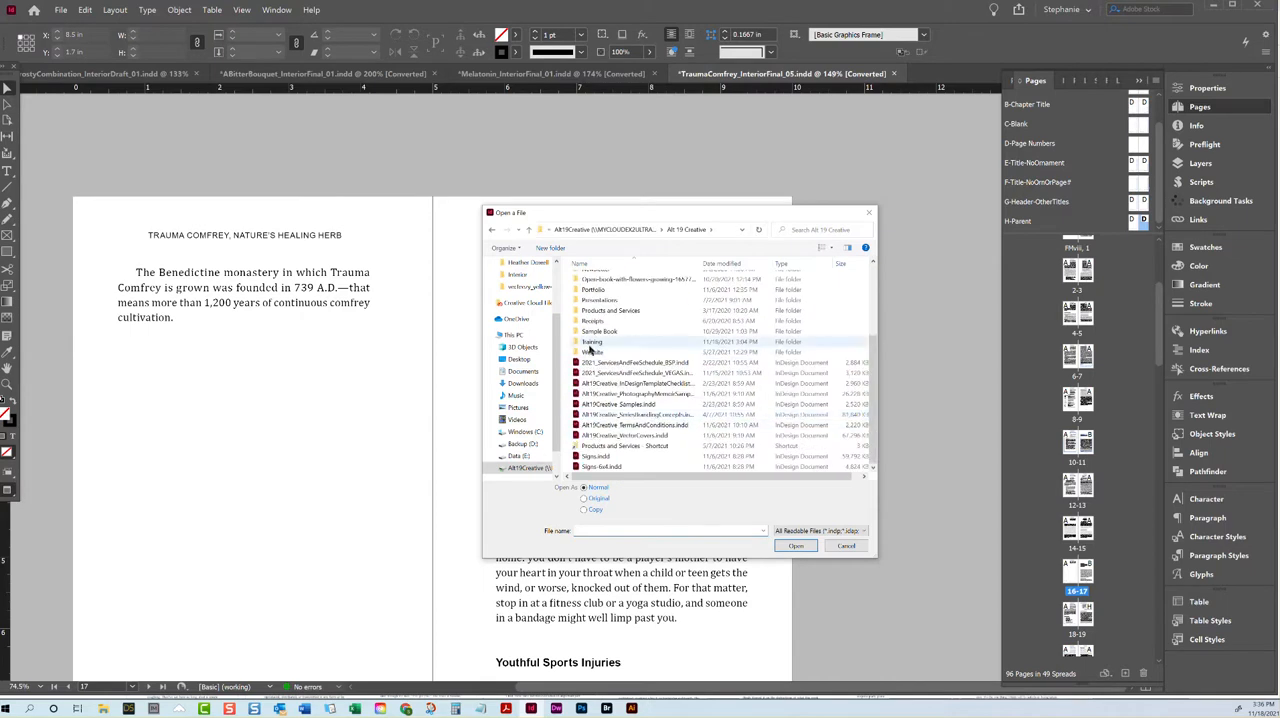
pyautogui.doubleClick(604, 311)
pyautogui.doubleClick(597, 299)
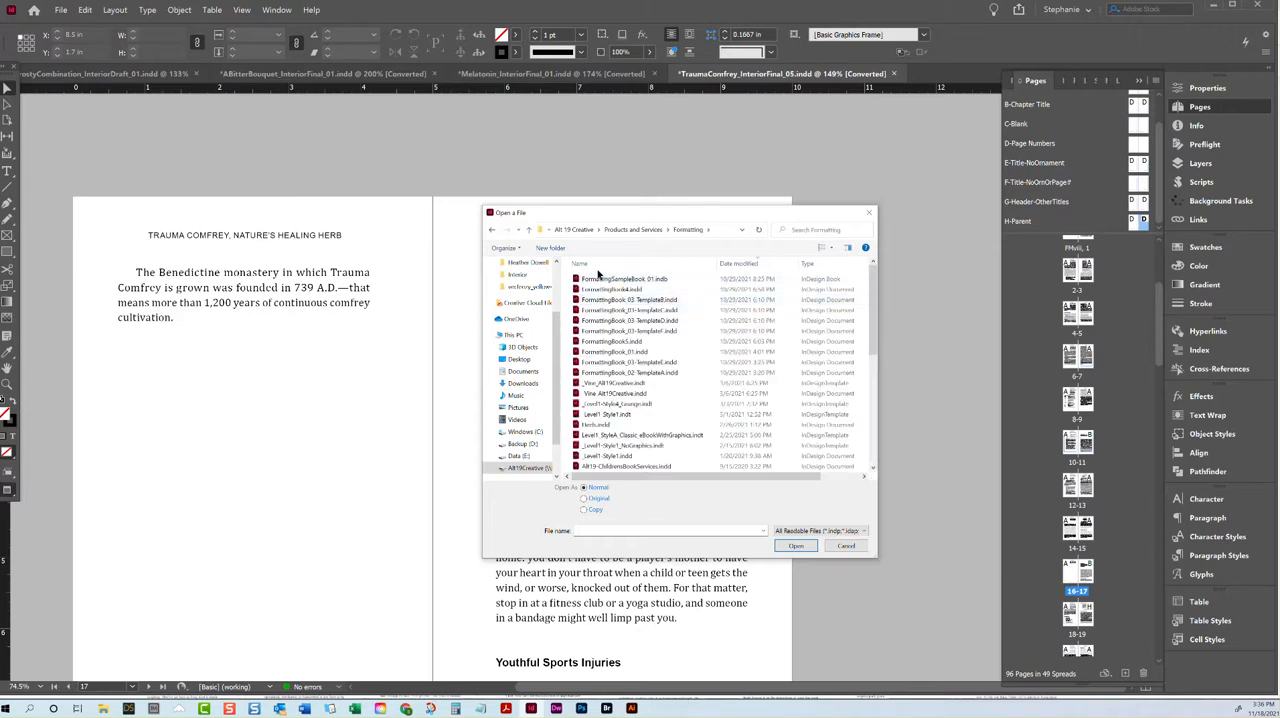
pyautogui.doubleClick(598, 346)
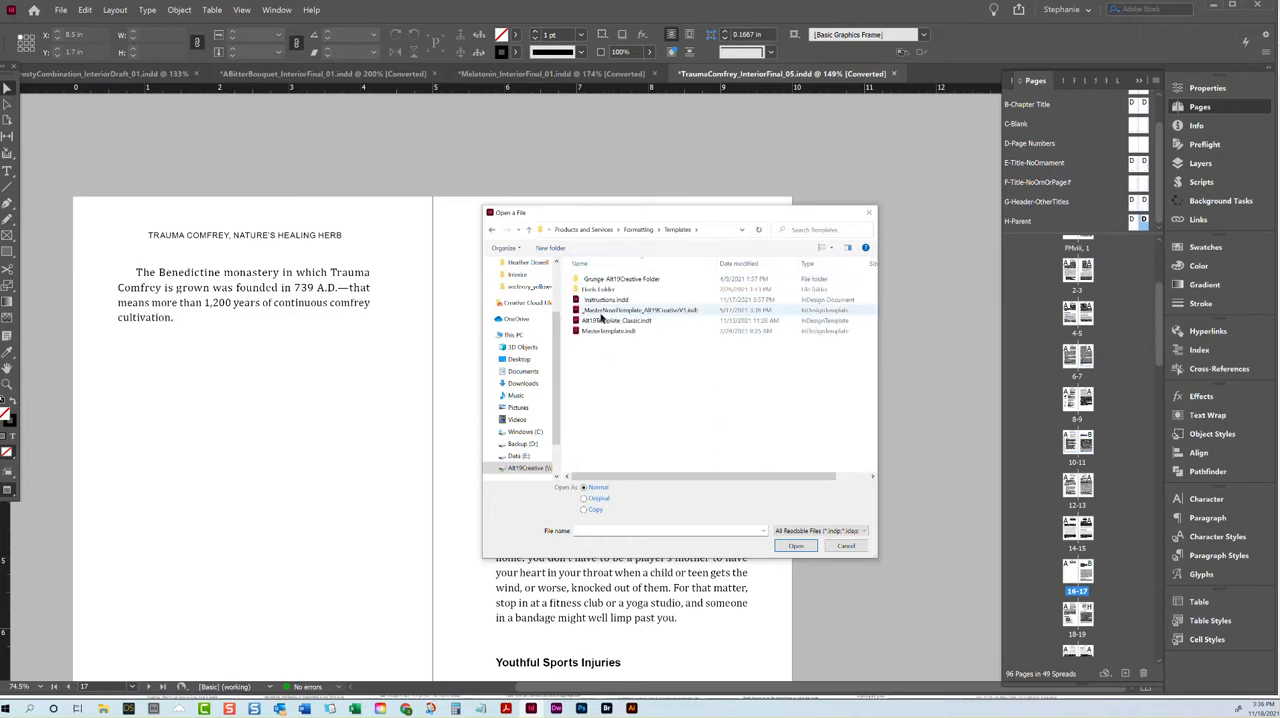
pyautogui.doubleClick(603, 311)
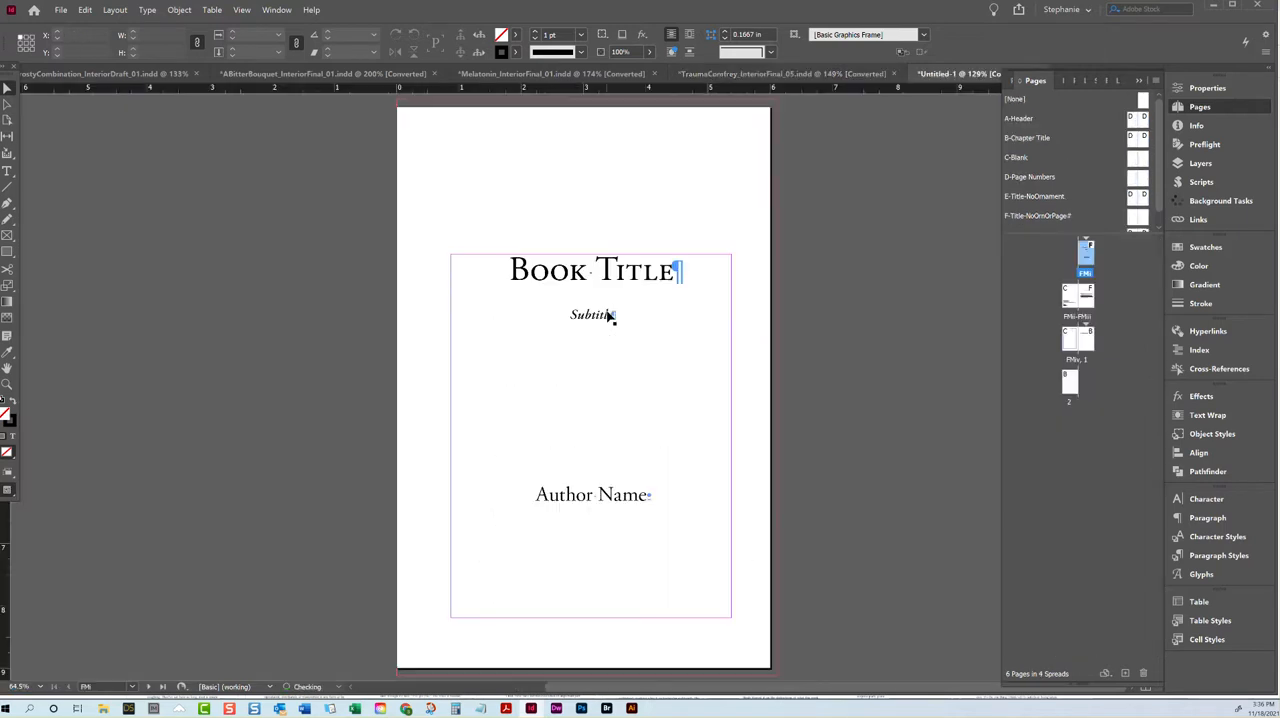
# Step: Replace the placeholder book title on the title page with "You Had an Extremely Long Book Title That Went On Forever"
pyautogui.doubleClick(631, 286)
pyautogui.moveTo(677, 272); pyautogui.dragTo(485, 271)
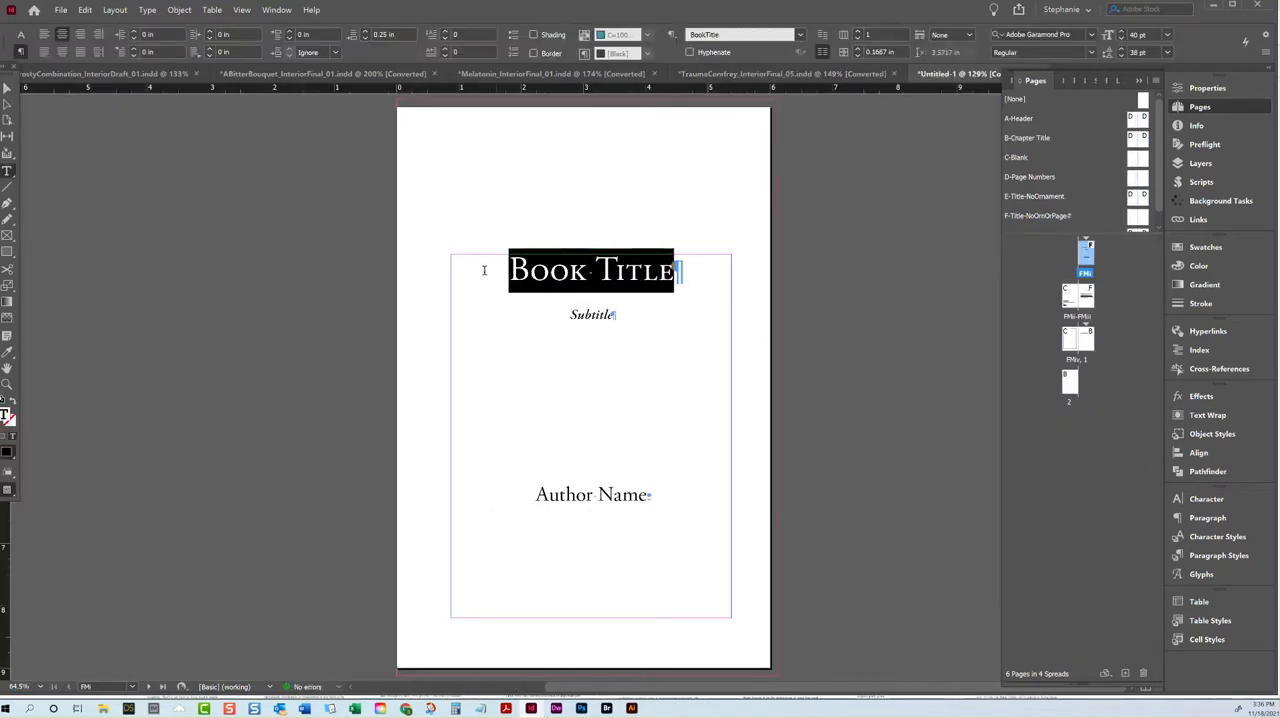
pyautogui.write('You Had ')
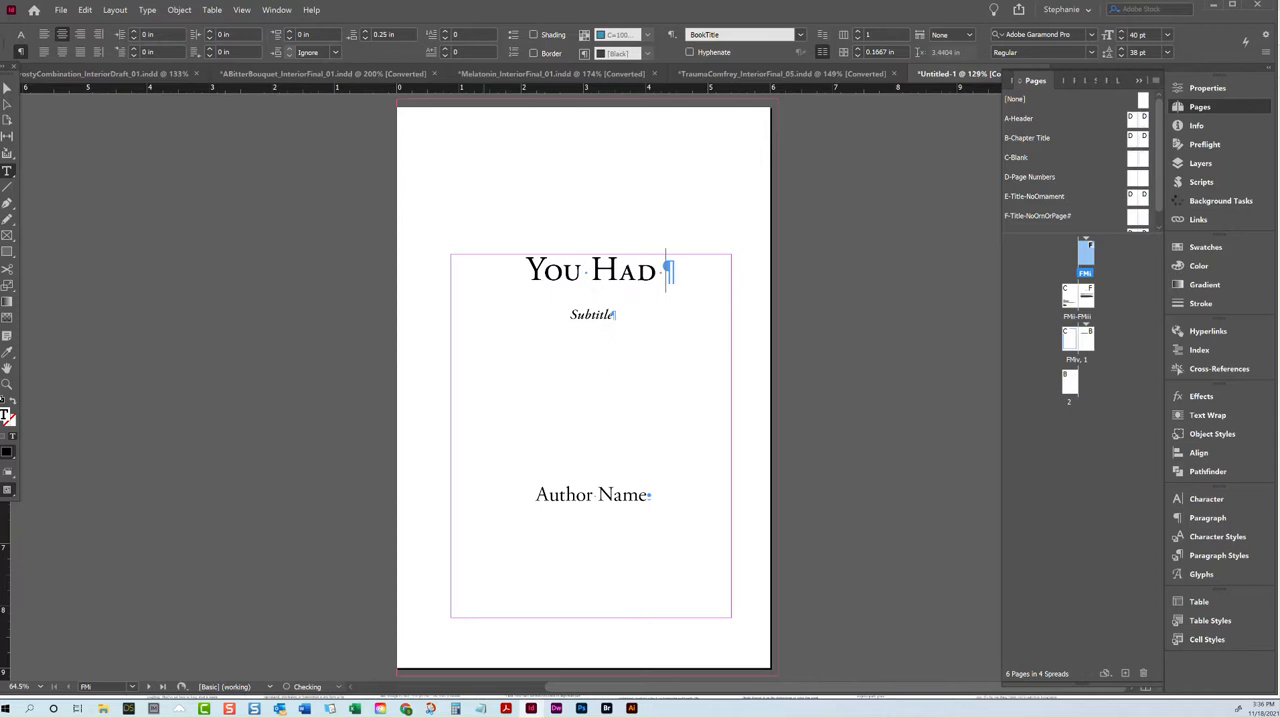
pyautogui.write('an Extr')
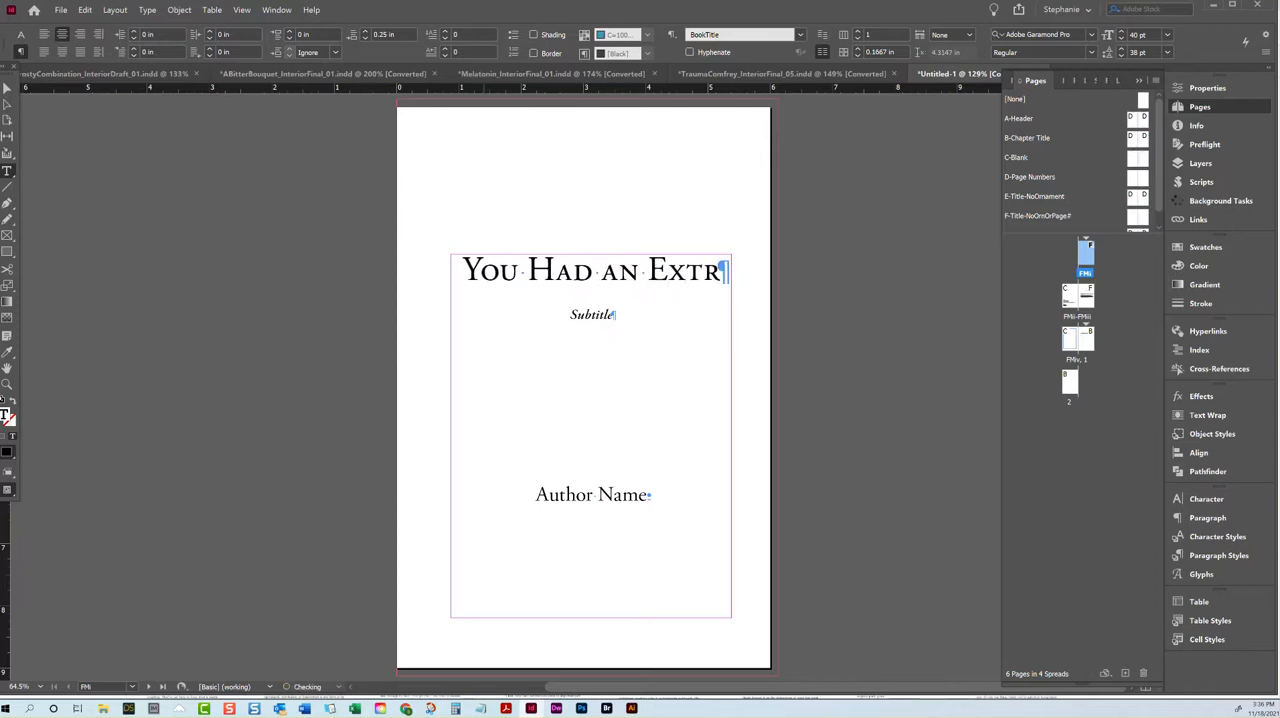
pyautogui.write('emely Long Bo')
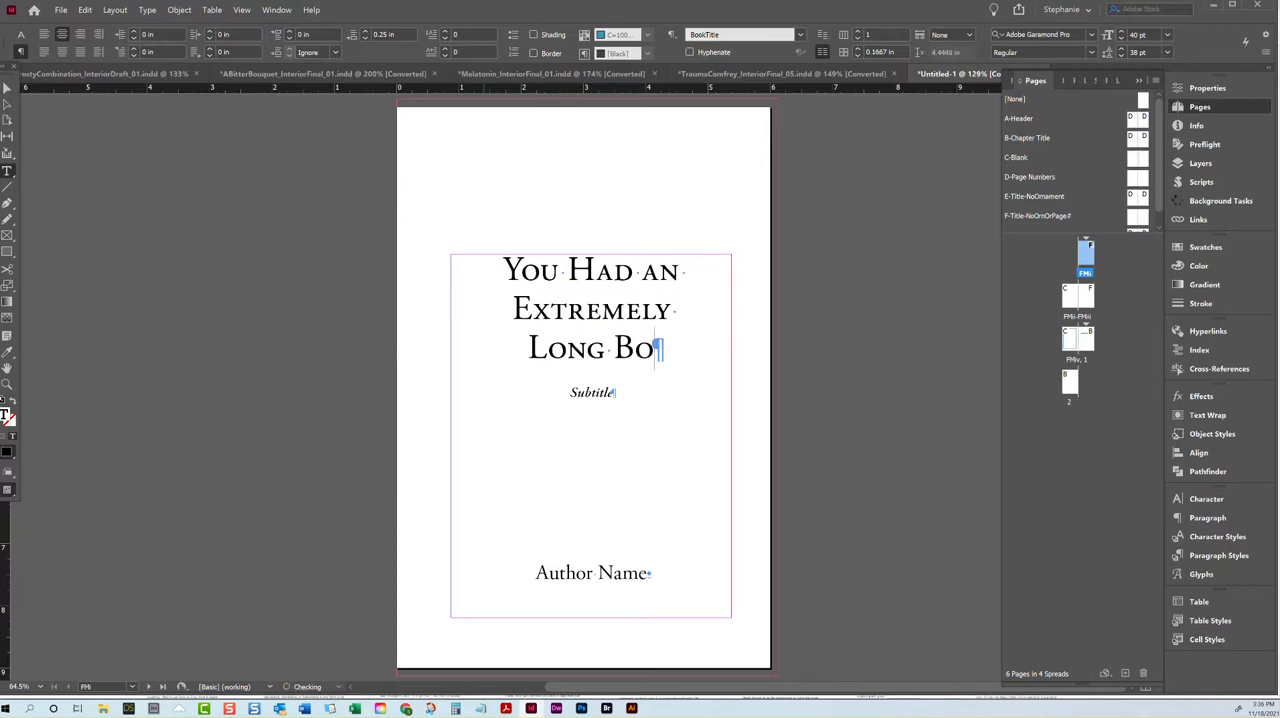
pyautogui.write('ok Title That ')
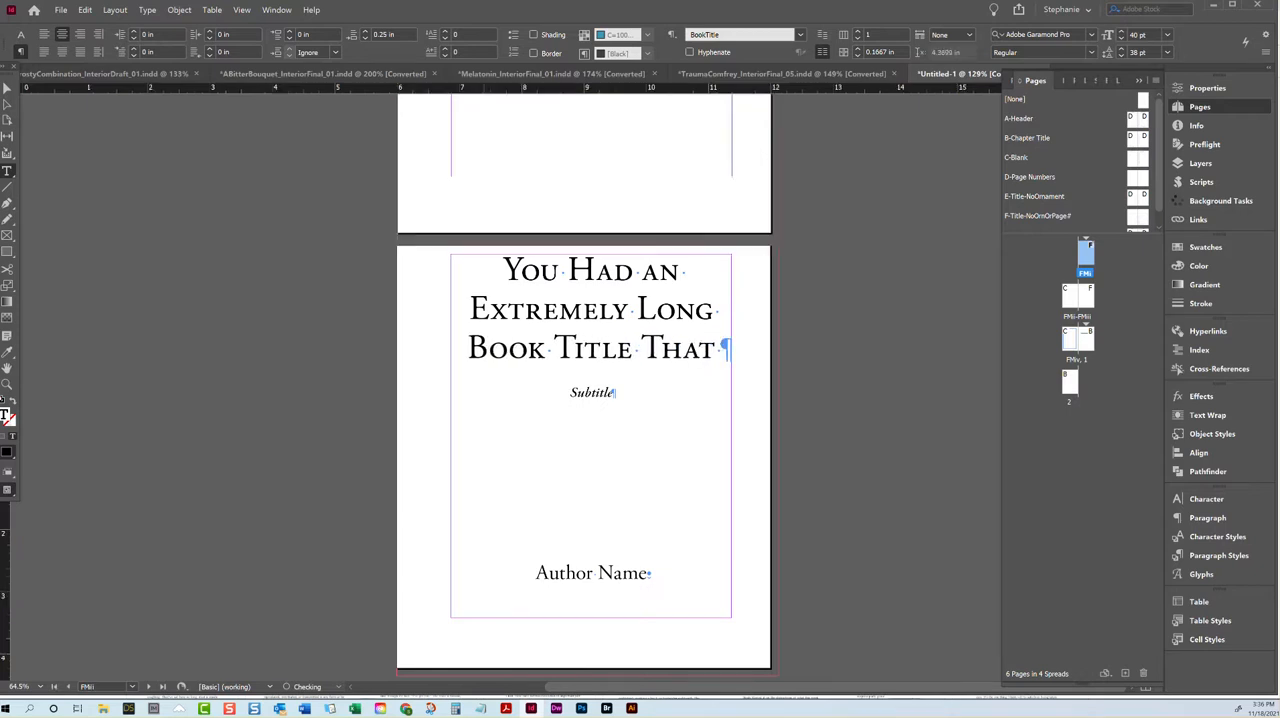
pyautogui.write('Went On For')
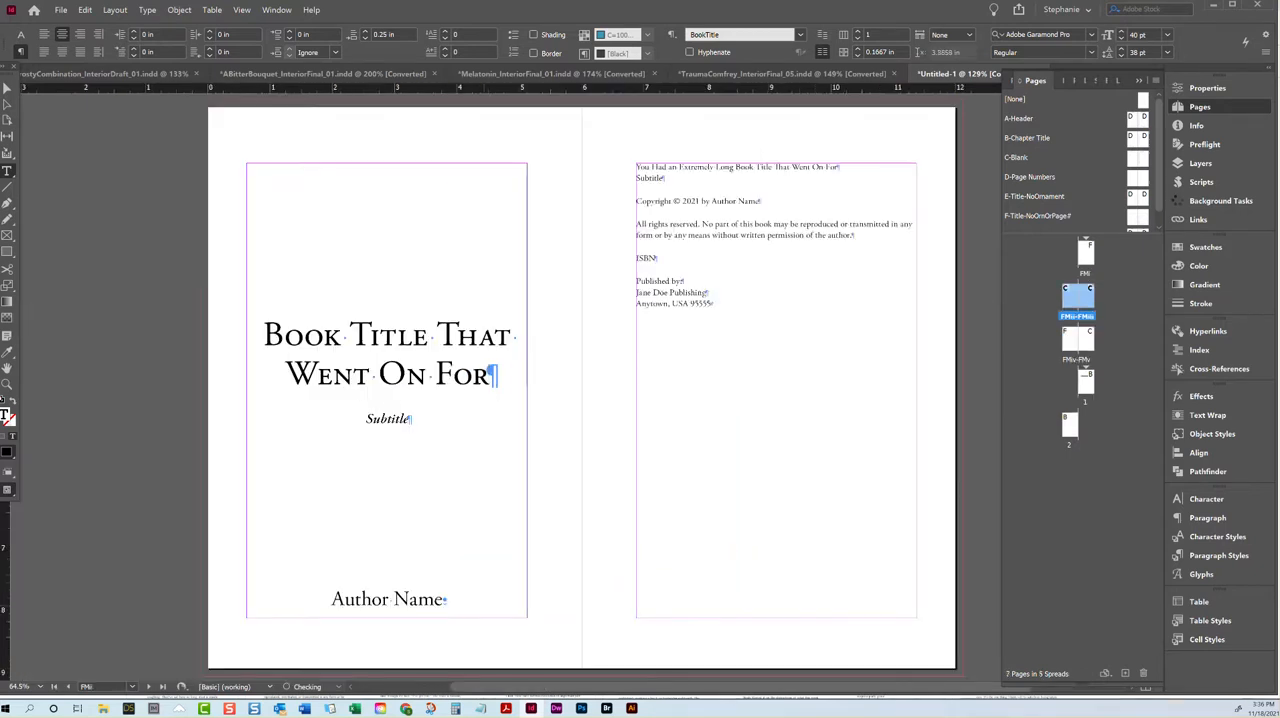
pyautogui.write('ever')
# Step: Set the space before the author name paragraph below the title and subtitle to 1 in
pyautogui.scroll(10, 688, 230)
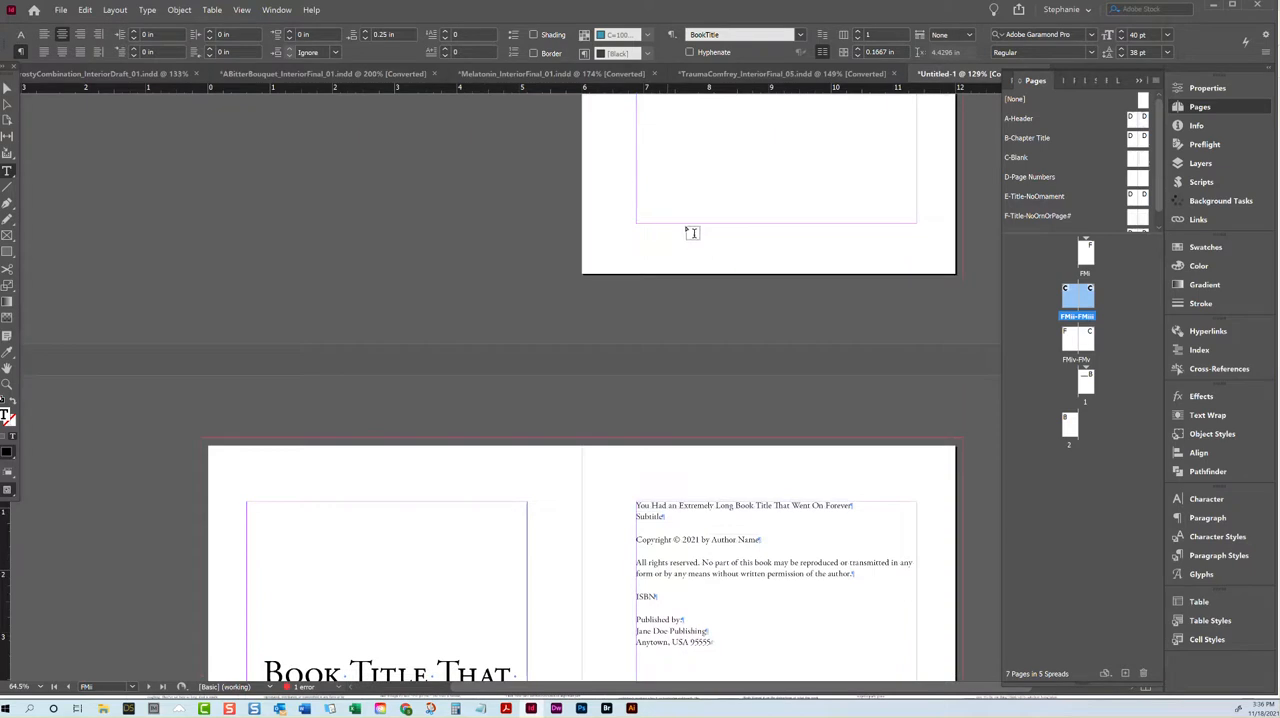
pyautogui.keyDown('shift'); pyautogui.click(508, 263); pyautogui.keyUp('shift')
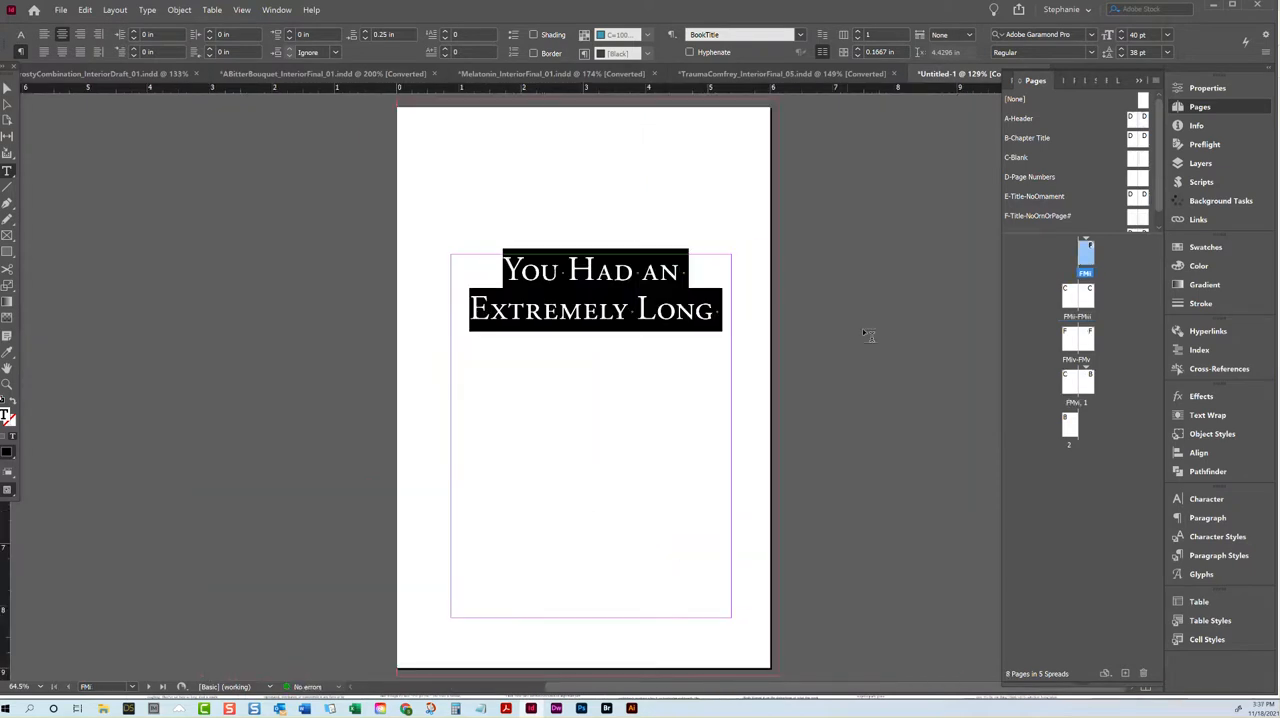
pyautogui.scroll(-10, 551, 254)
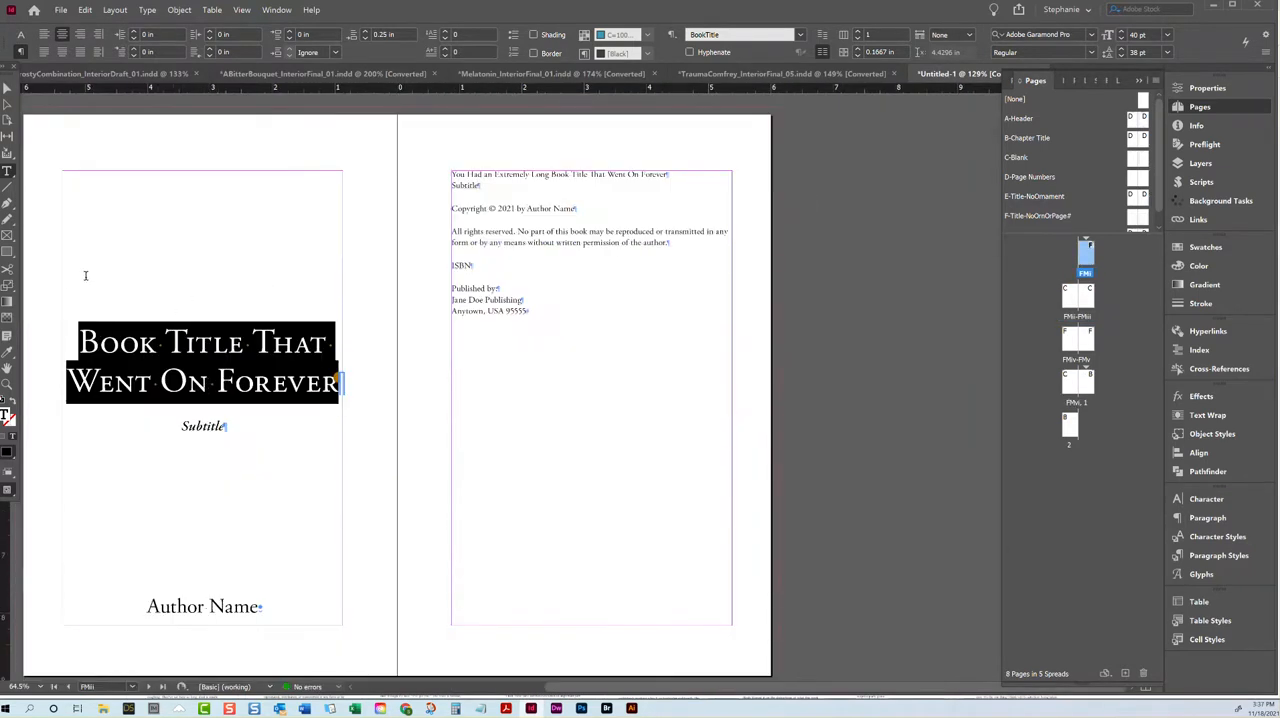
pyautogui.click(251, 603)
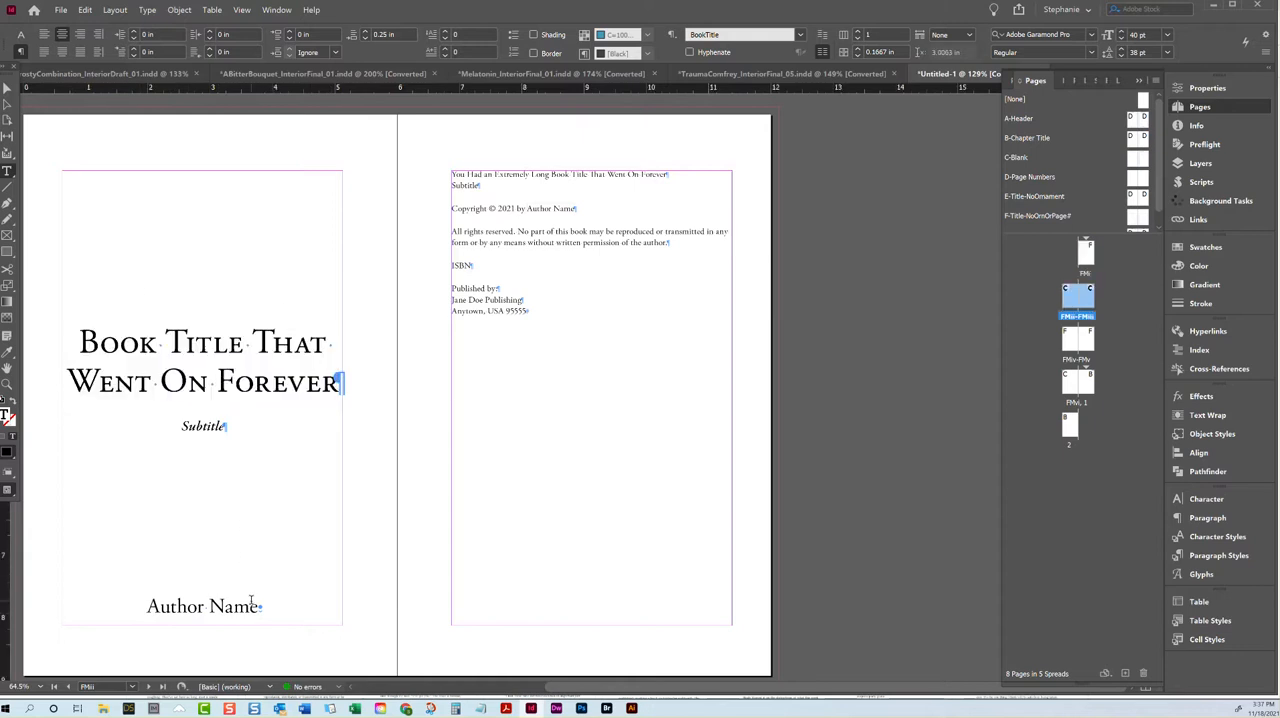
pyautogui.moveTo(317, 35); pyautogui.dragTo(244, 44)
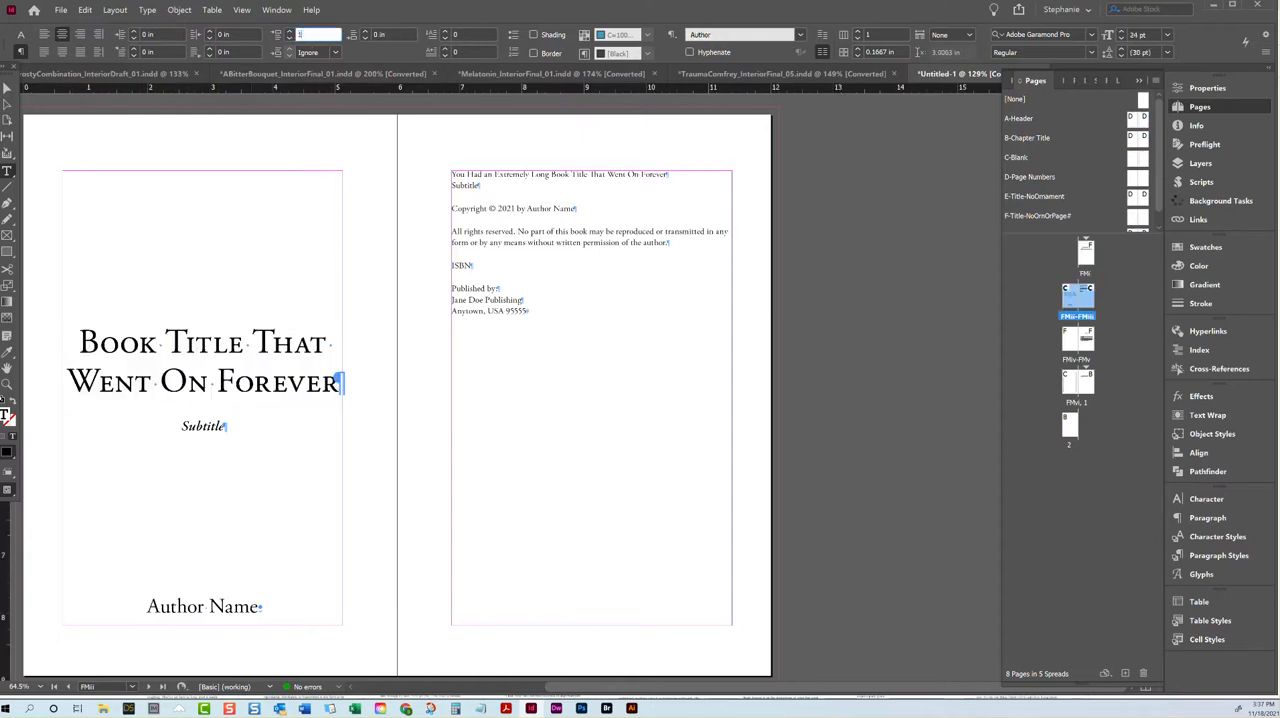
pyautogui.write('1')
pyautogui.press('Return')
pyautogui.scroll(-5, 624, 285)
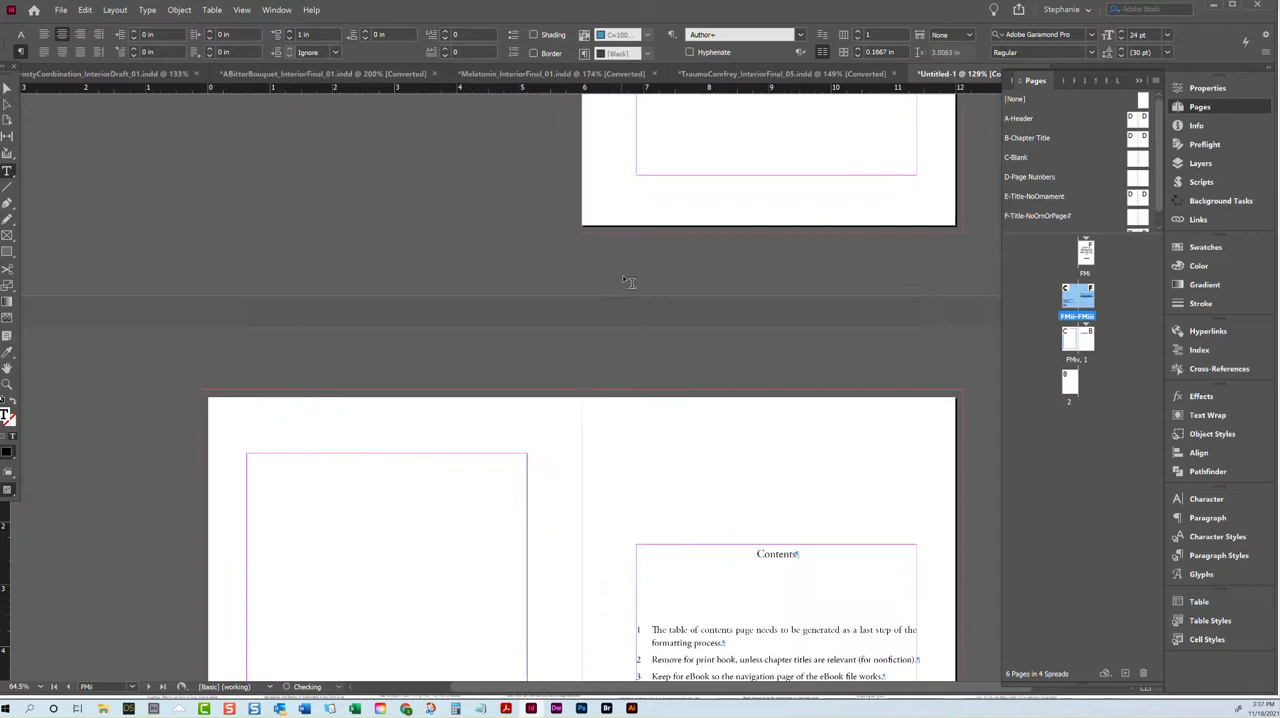
pyautogui.scroll(-3, 628, 290)
pyautogui.scroll(6, 634, 323)
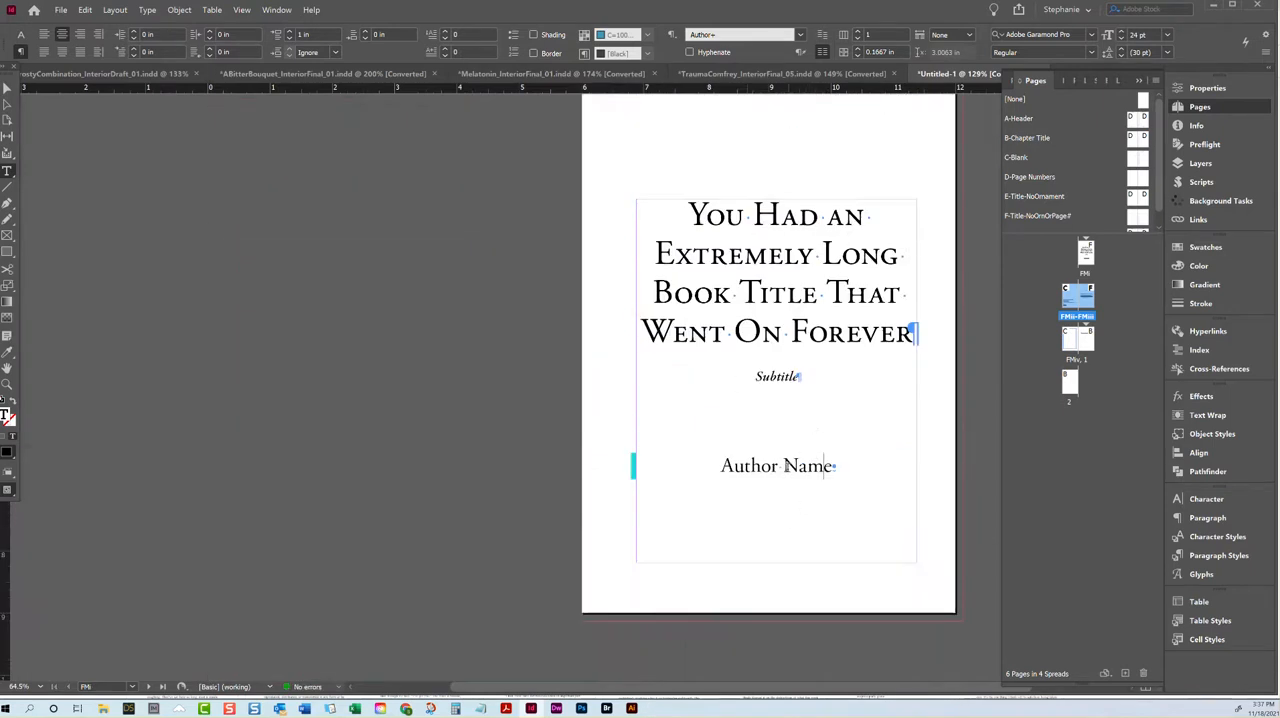
pyautogui.moveTo(690, 212); pyautogui.dragTo(906, 333)
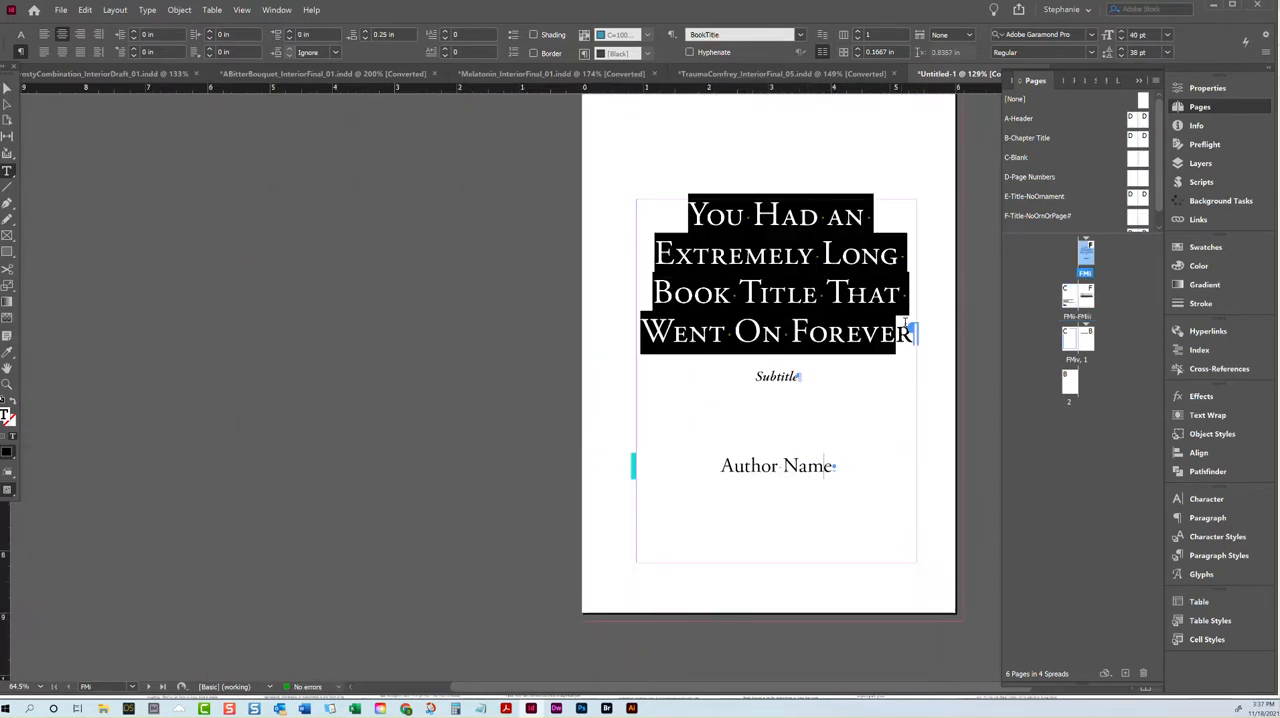
pyautogui.scroll(-1, 810, 300)
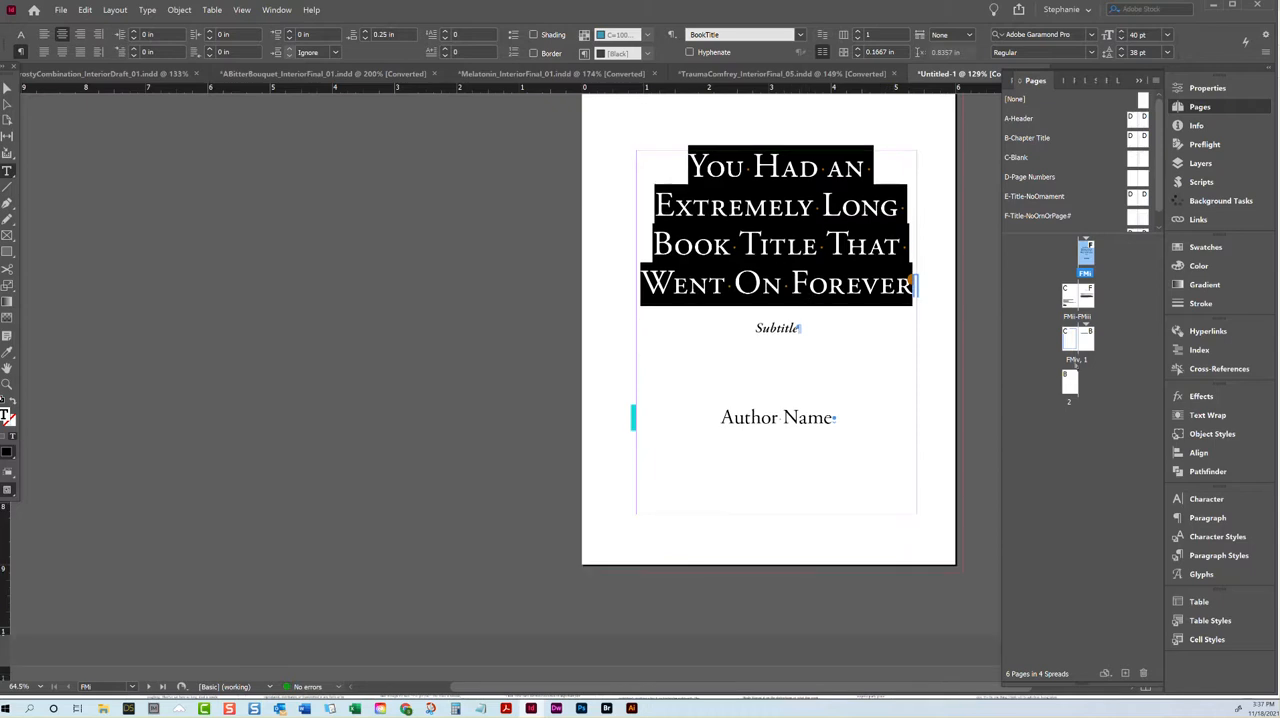
# Step: Delete the sample text in the chapter frame on page 1 and fill the frame with placeholder text
pyautogui.doubleClick(1089, 340)
pyautogui.tripleClick(617, 277)
pyautogui.press('BackSpace')
pyautogui.click(115, 9)
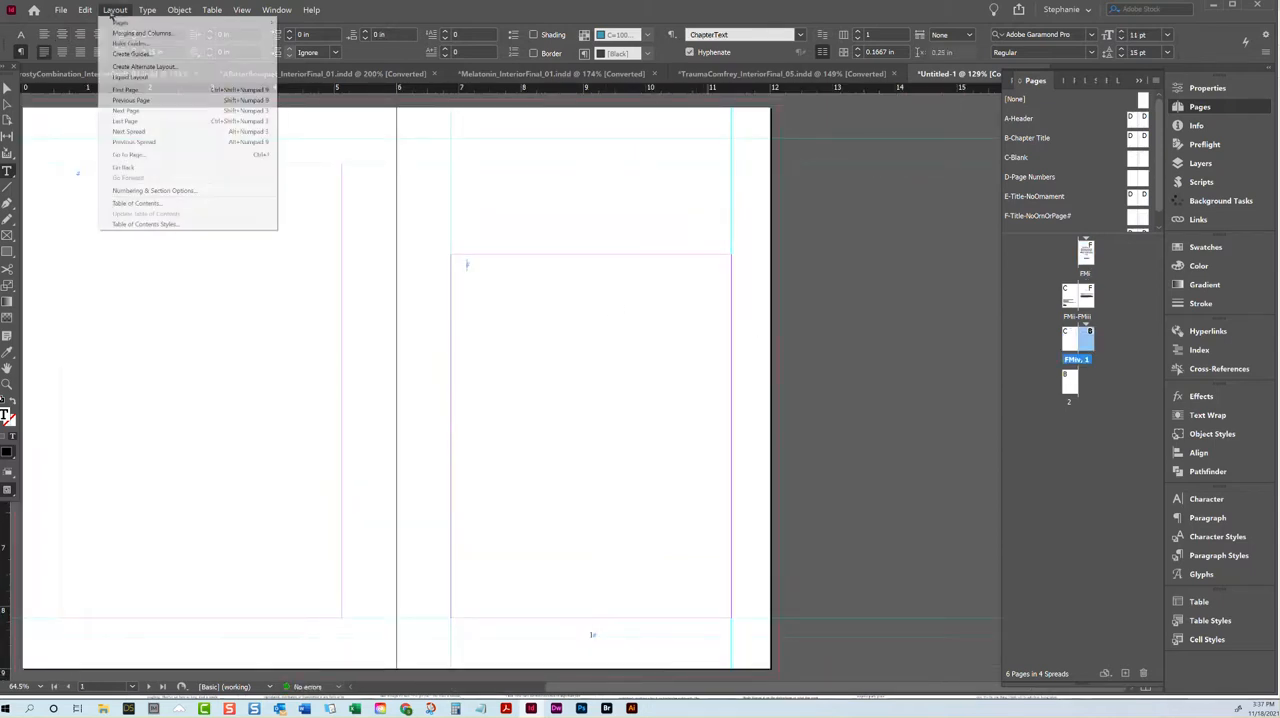
pyautogui.moveTo(84, 13)
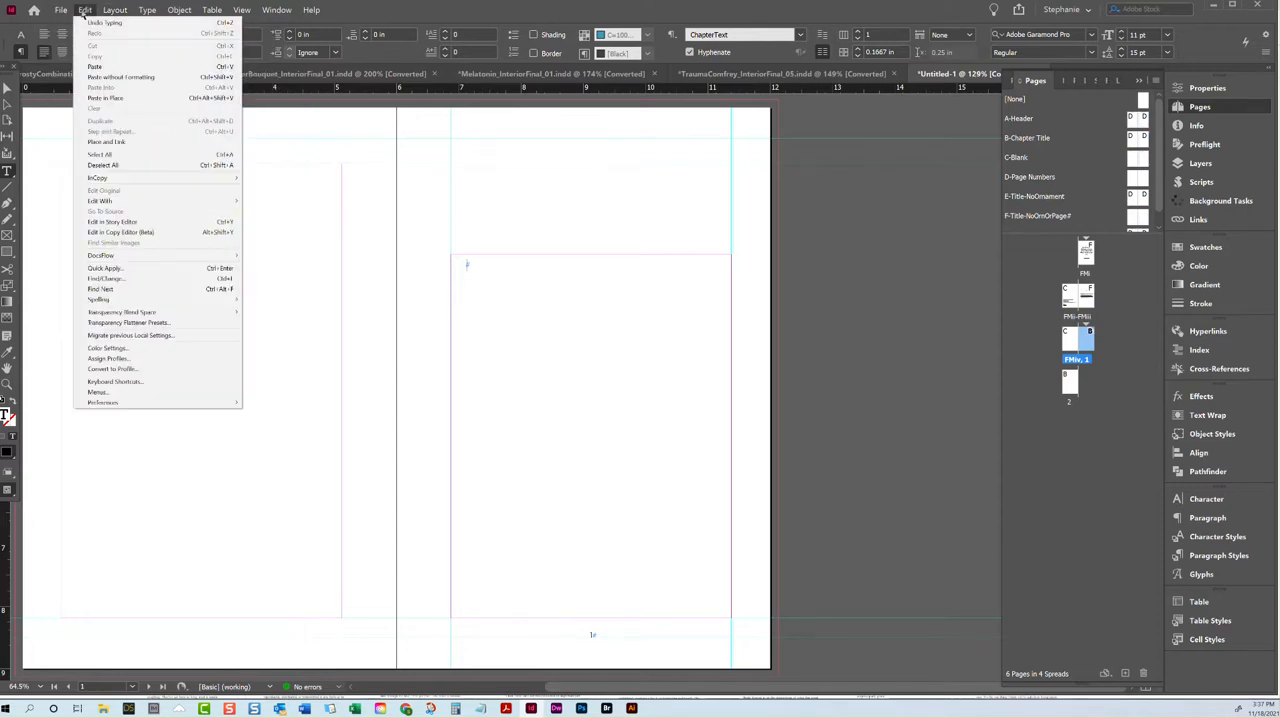
pyautogui.moveTo(147, 11)
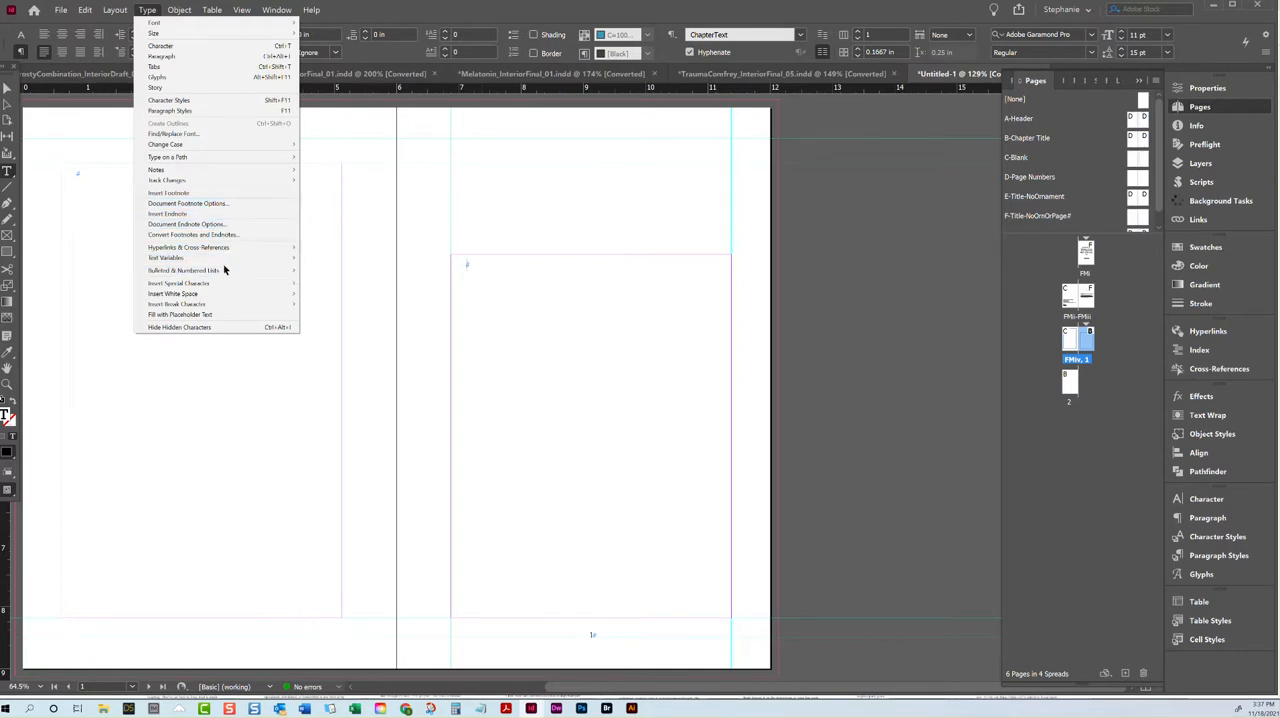
pyautogui.click(230, 314)
# Step: Duplicate the page 1 placeholder text several times at its end so that the chapter runs over multiple pages
pyautogui.hotkey('ctrl', 'a')
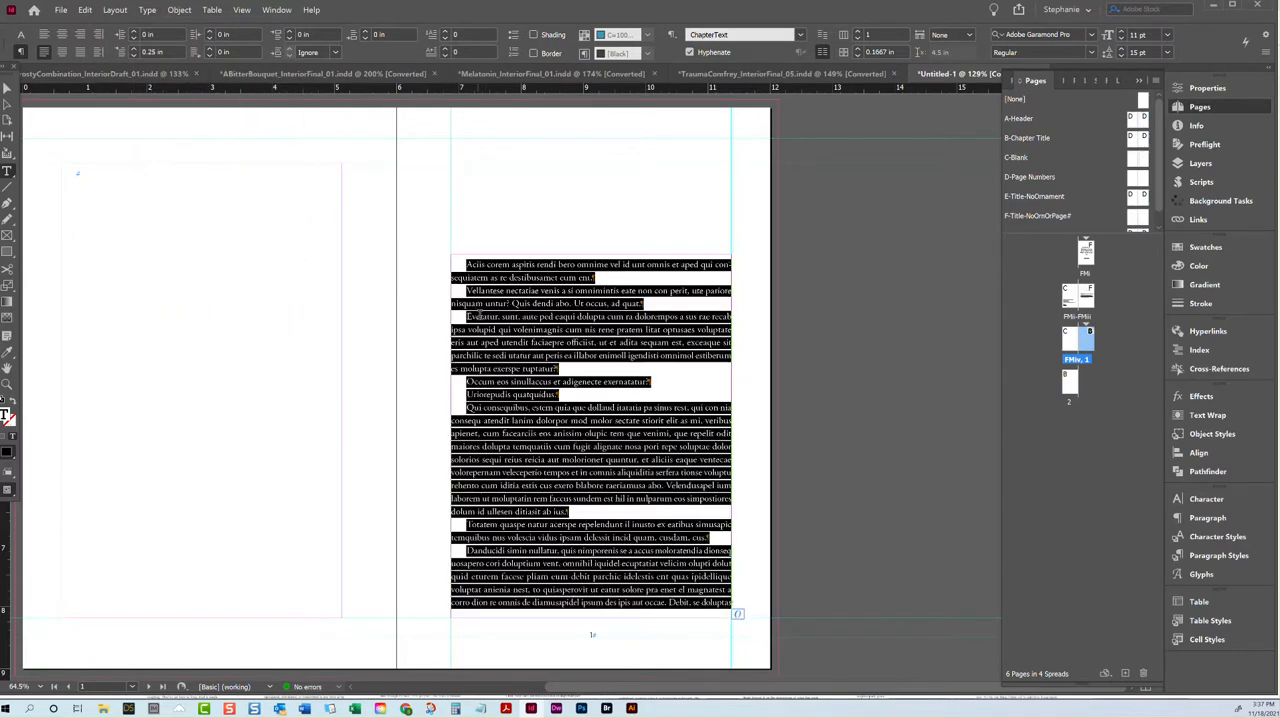
pyautogui.scroll(-2, 667, 412)
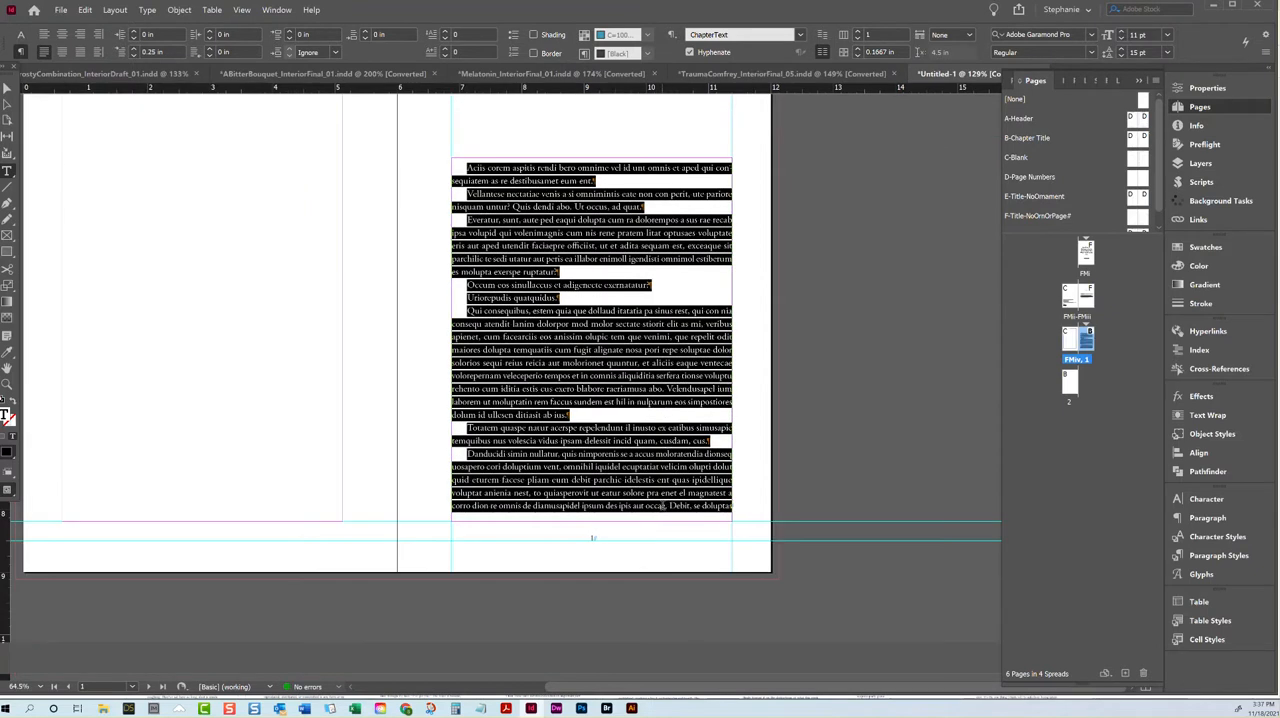
pyautogui.click(664, 504)
pyautogui.hotkey('ctrl', 'v')
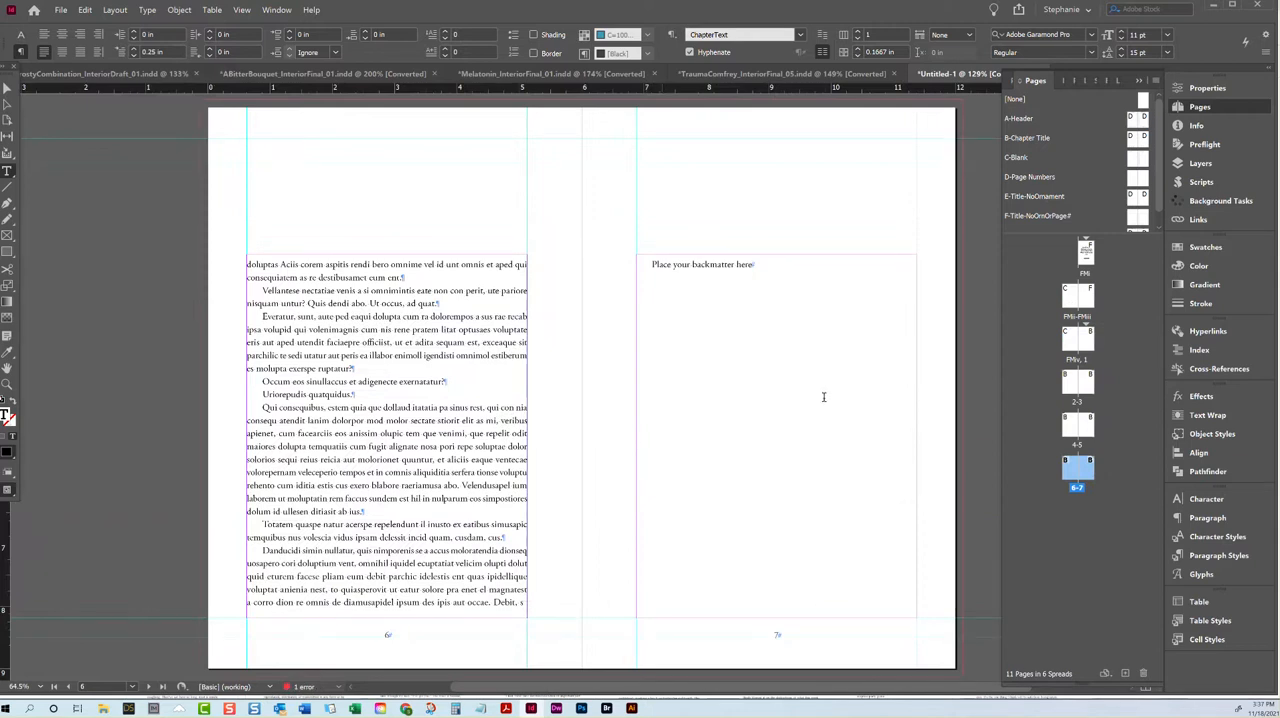
pyautogui.click(396, 437)
# Step: Apply the A-Header parent to pages 2-9
pyautogui.doubleClick(1067, 385)
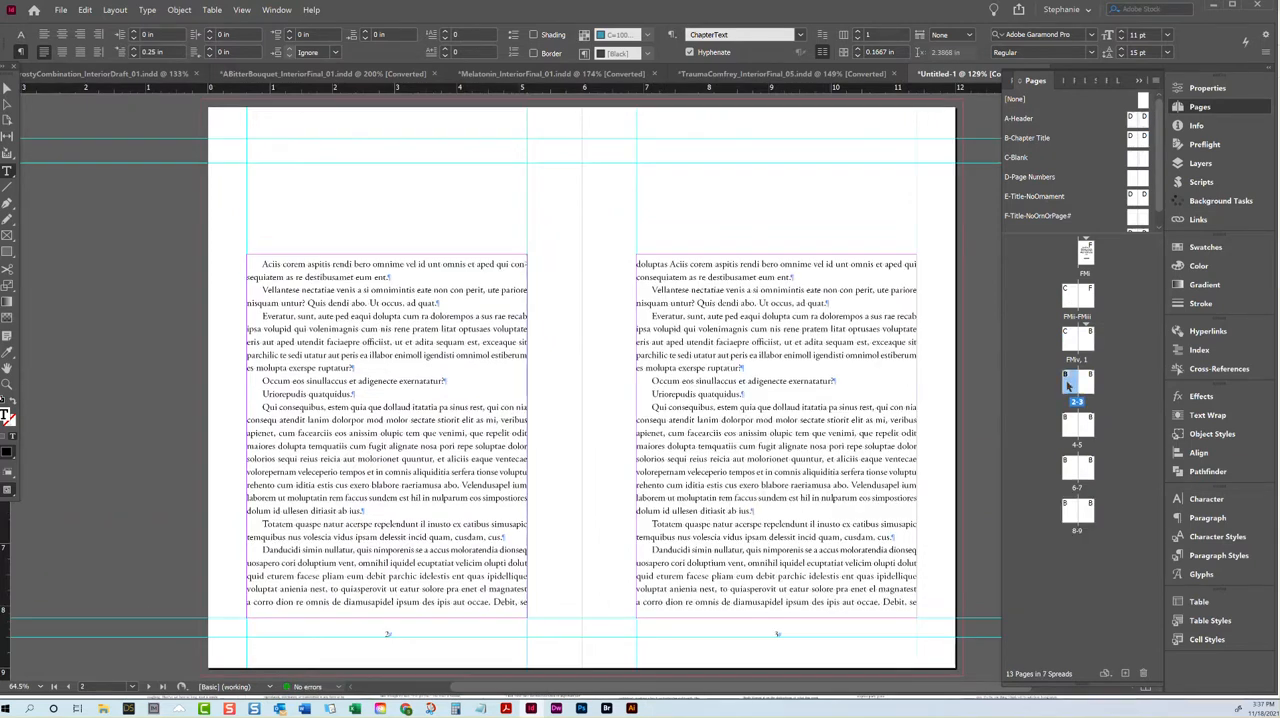
pyautogui.keyDown('shift'); pyautogui.click(1089, 519); pyautogui.keyUp('shift')
pyautogui.rightClick(1089, 519)
pyautogui.click(1130, 577)
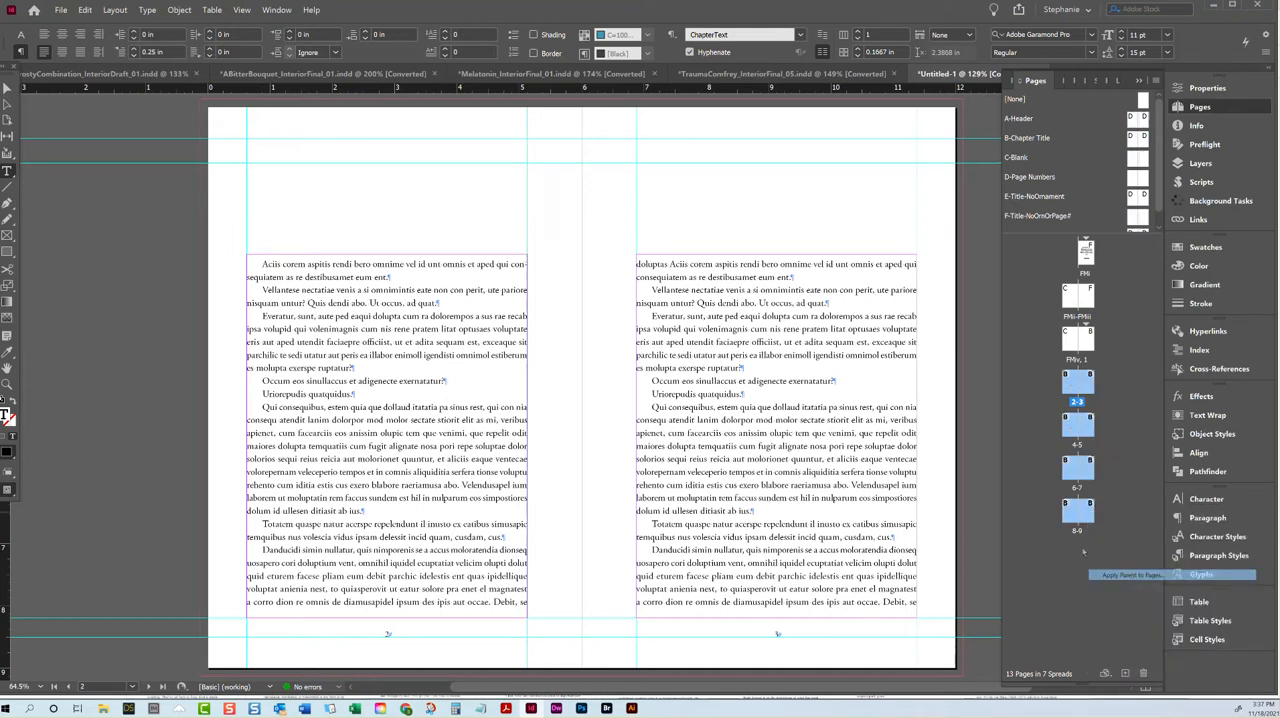
pyautogui.click(630, 339)
pyautogui.click(615, 366)
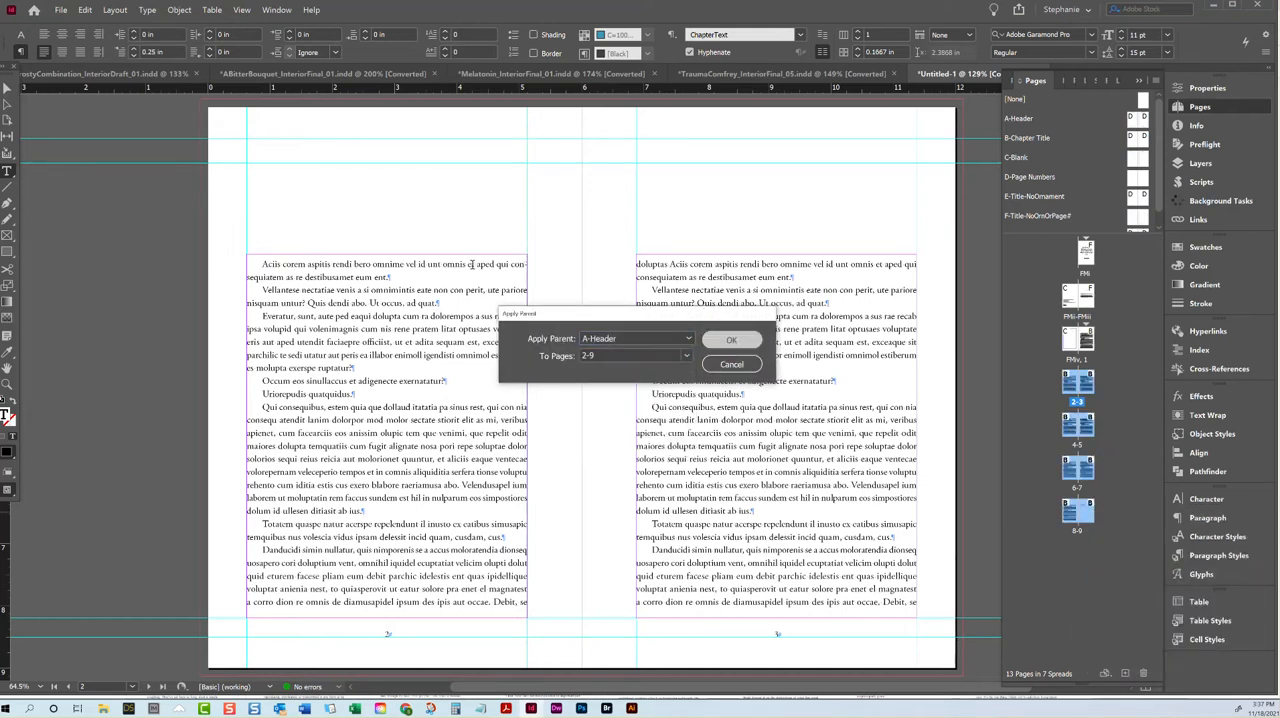
pyautogui.click(727, 342)
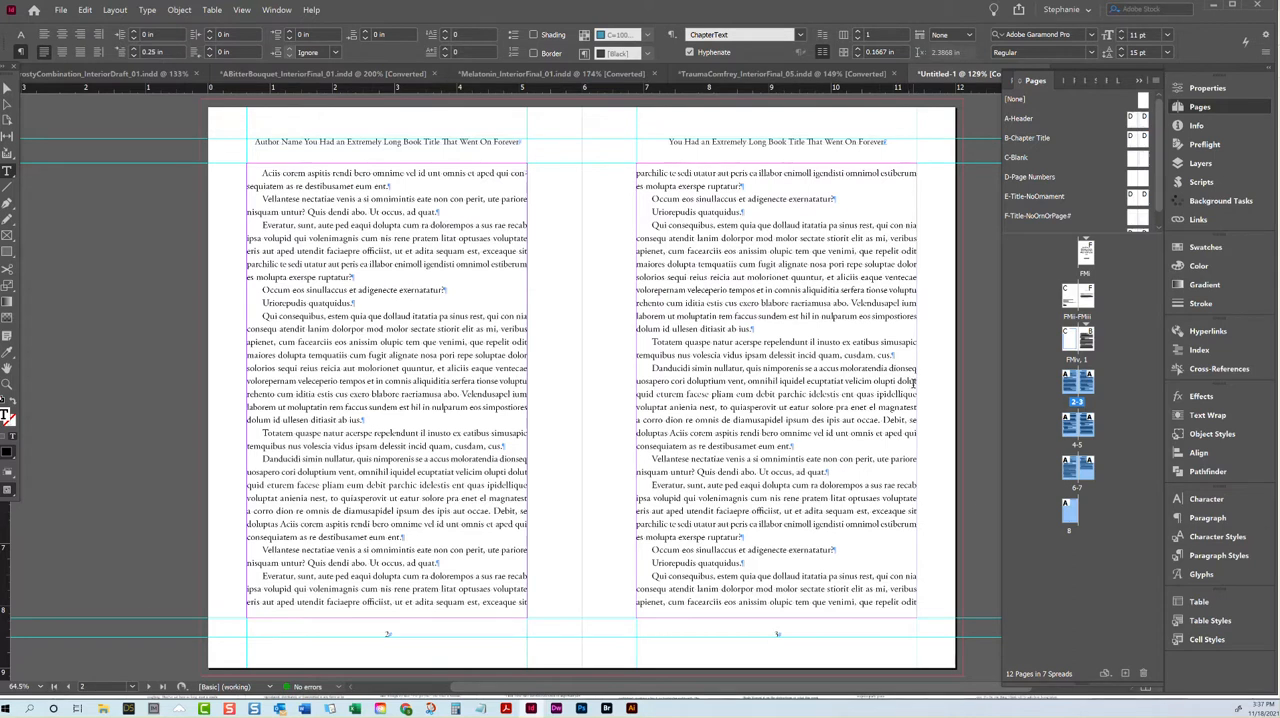
# Step: Edit the Header paragraph style to use the Cinzel font at 12 pt
pyautogui.click(1207, 555)
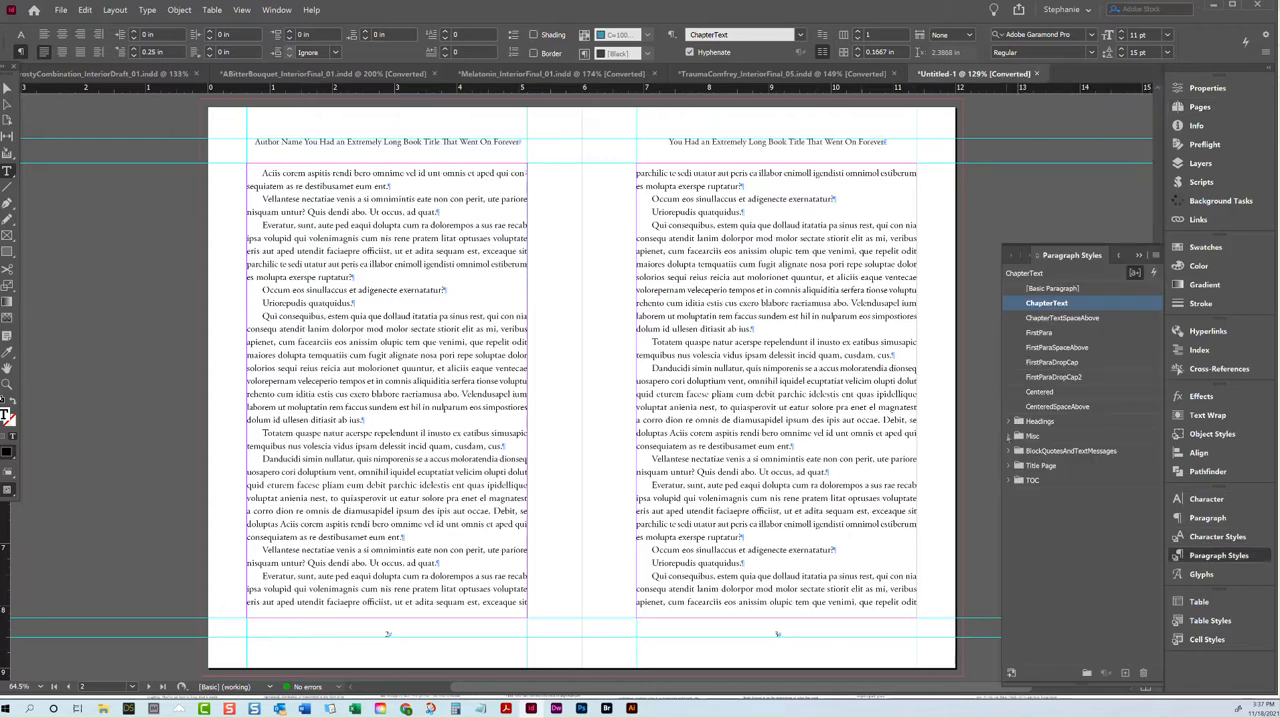
pyautogui.rightClick(1046, 540)
pyautogui.click(1078, 549)
pyautogui.click(382, 154)
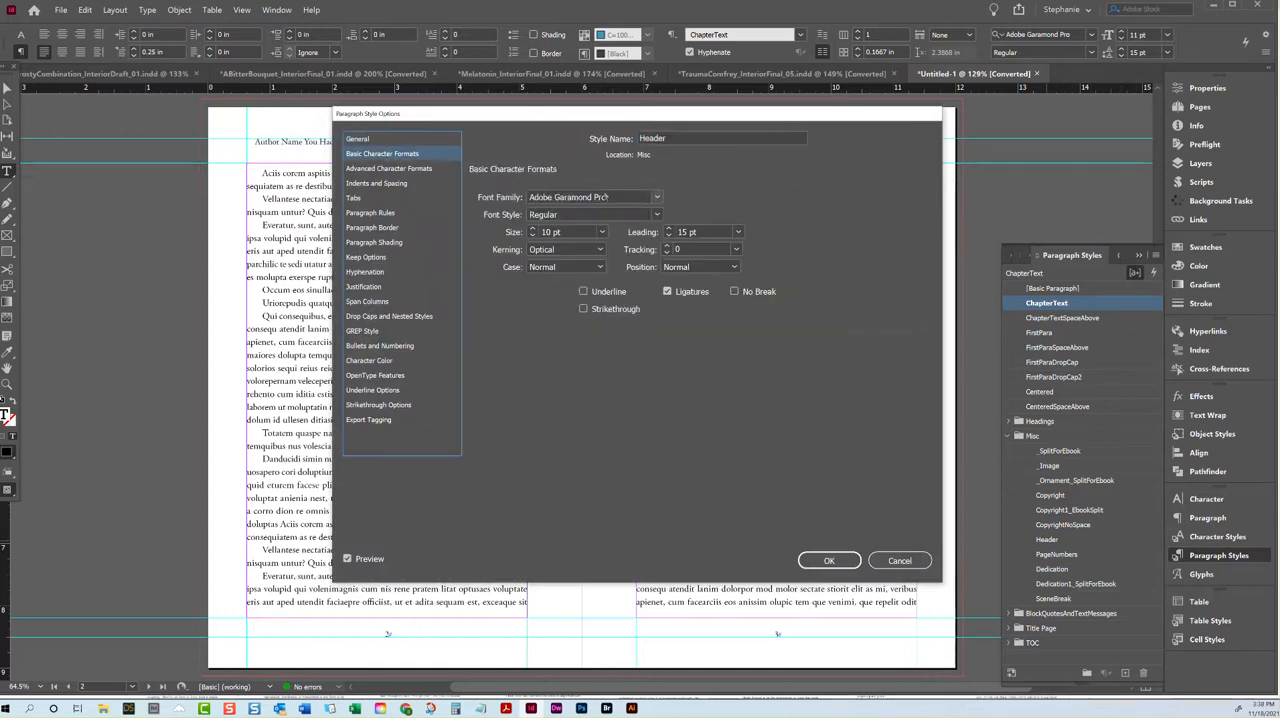
pyautogui.write('Cinzel')
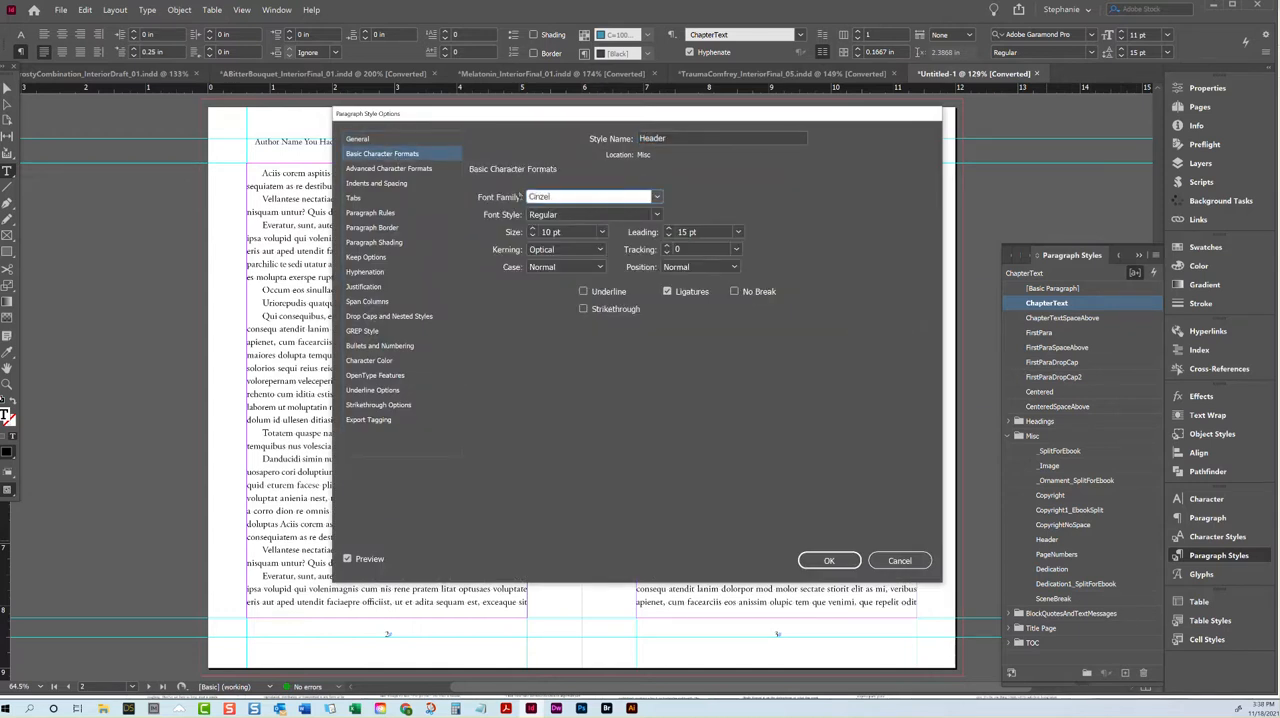
pyautogui.press('Tab')
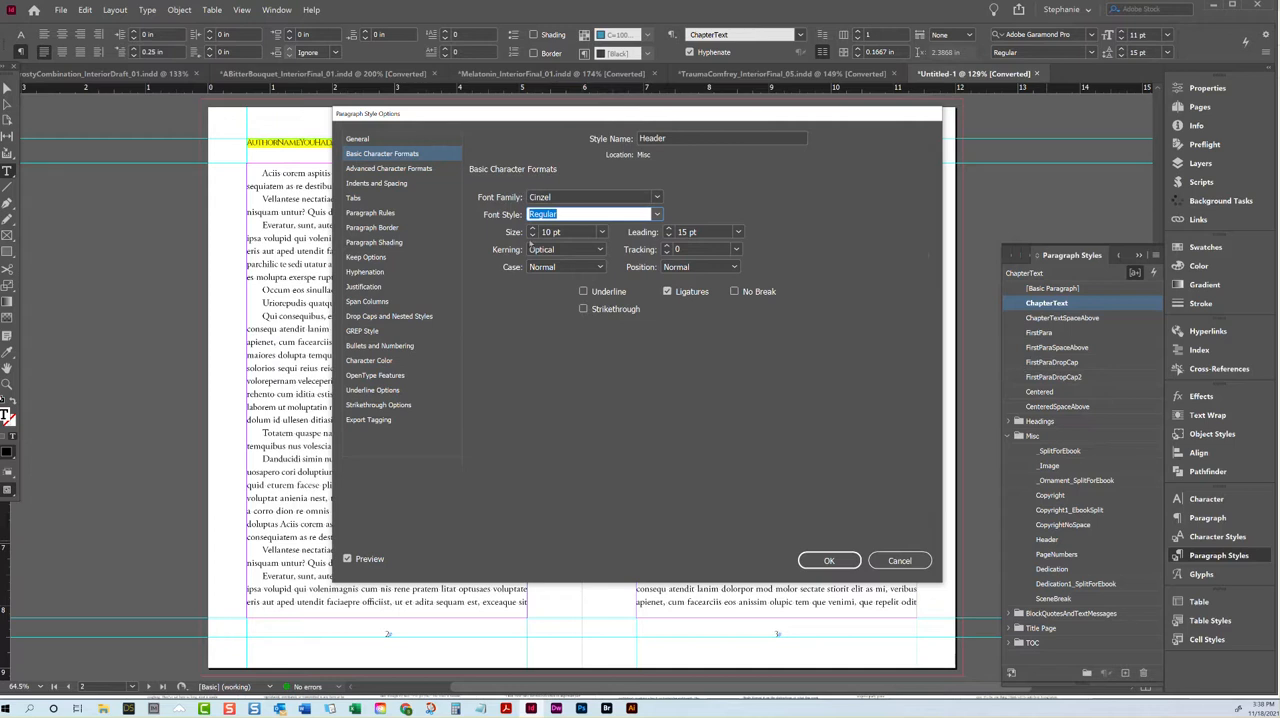
pyautogui.click(532, 228)
pyautogui.click(532, 228)
pyautogui.click(828, 561)
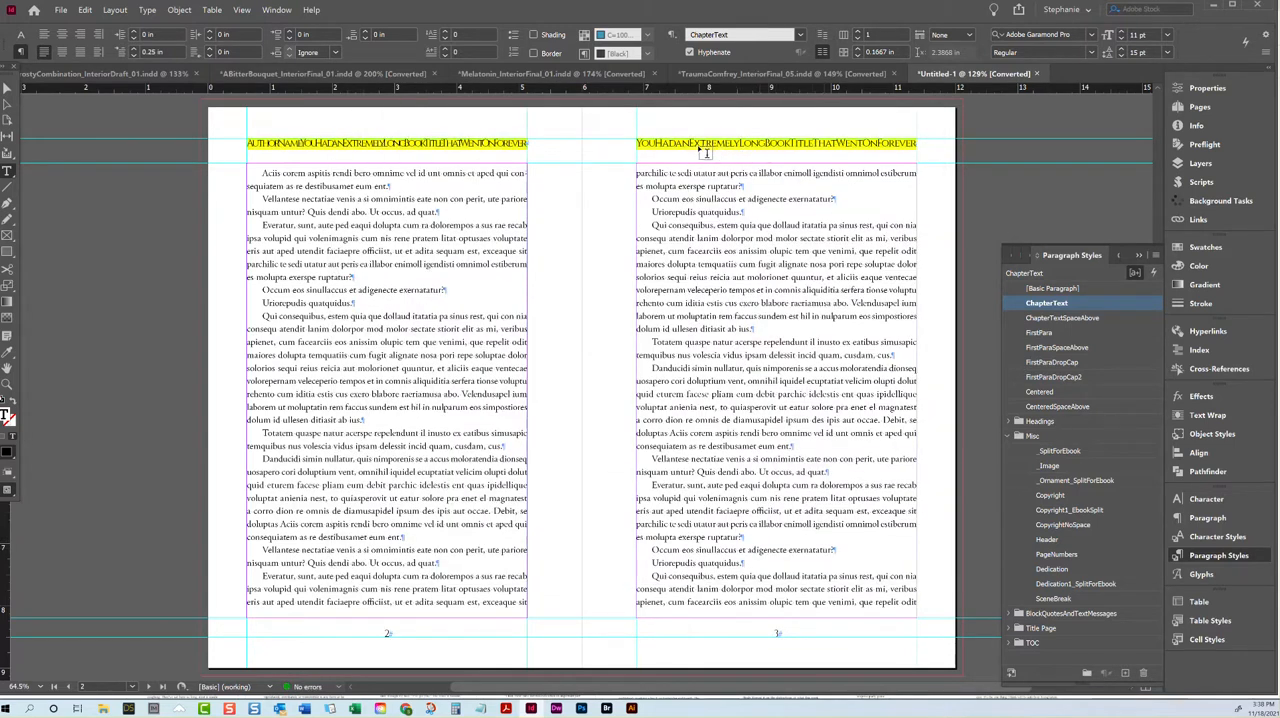
# Step: Preview the spread without guides, and delete the book title variable from the left-page header of the A-Header parent
pyautogui.click(7, 89)
pyautogui.press('w')
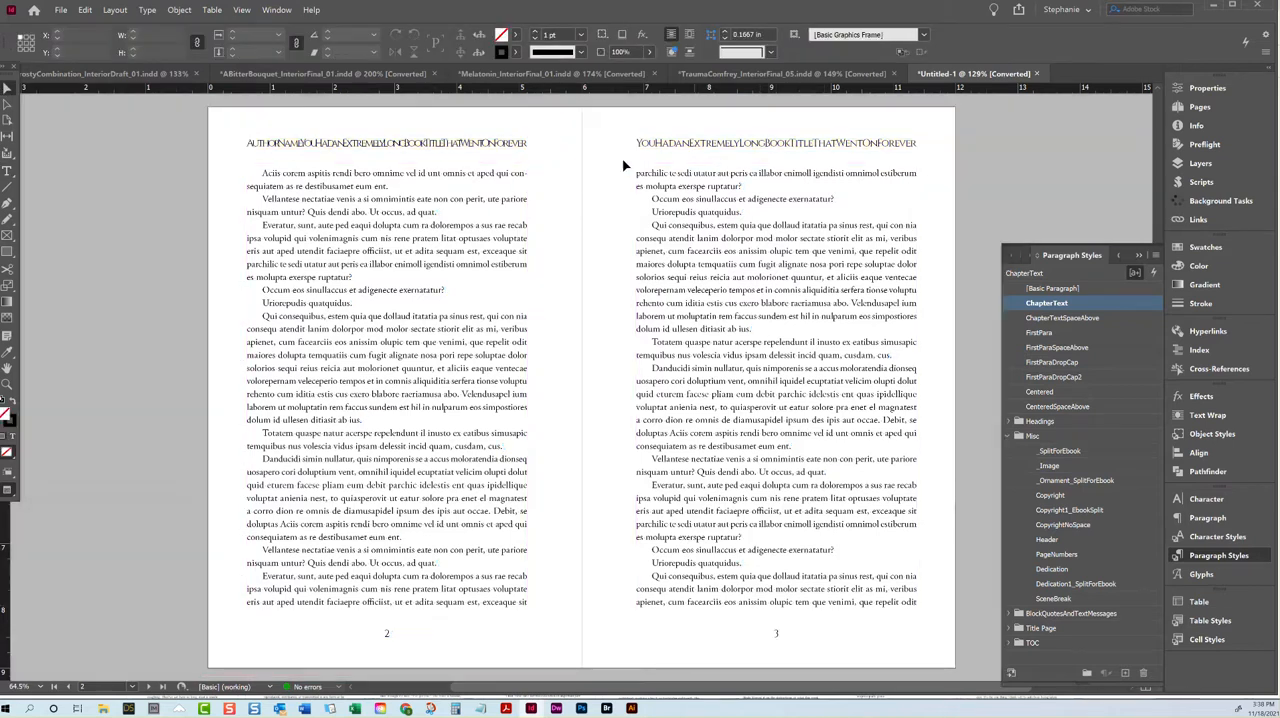
pyautogui.click(1228, 108)
pyautogui.doubleClick(1143, 119)
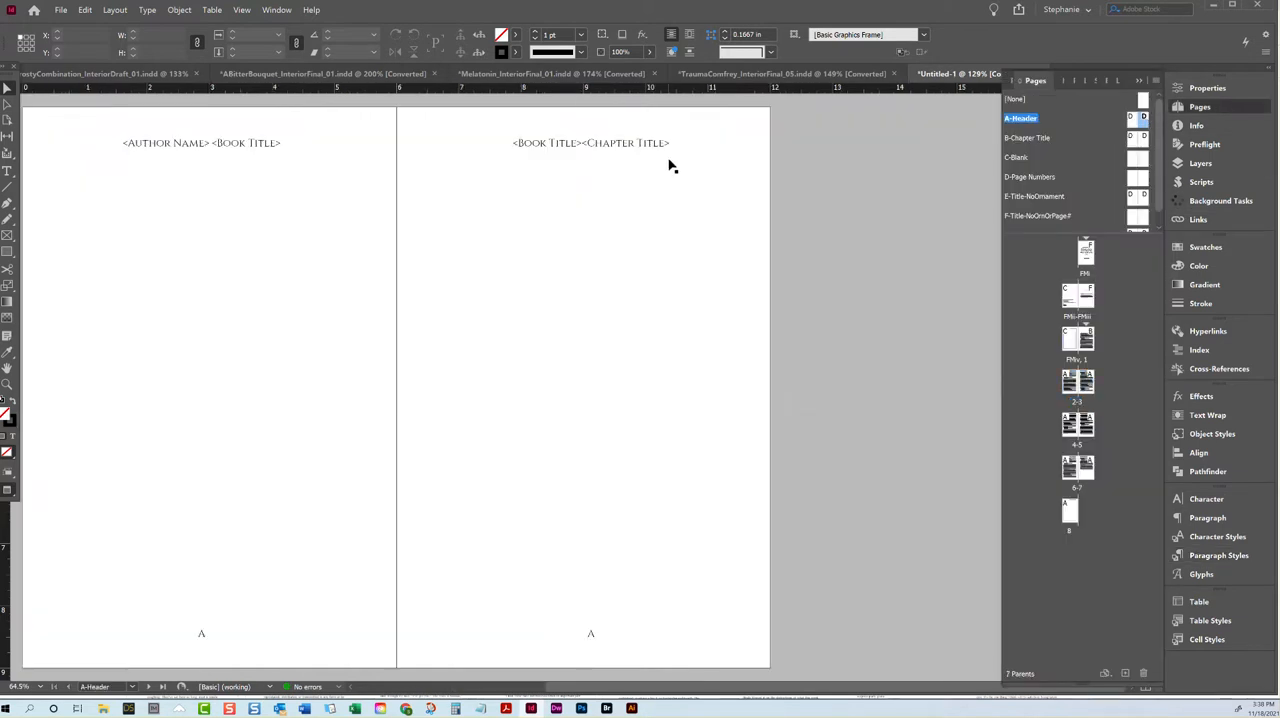
pyautogui.doubleClick(334, 138)
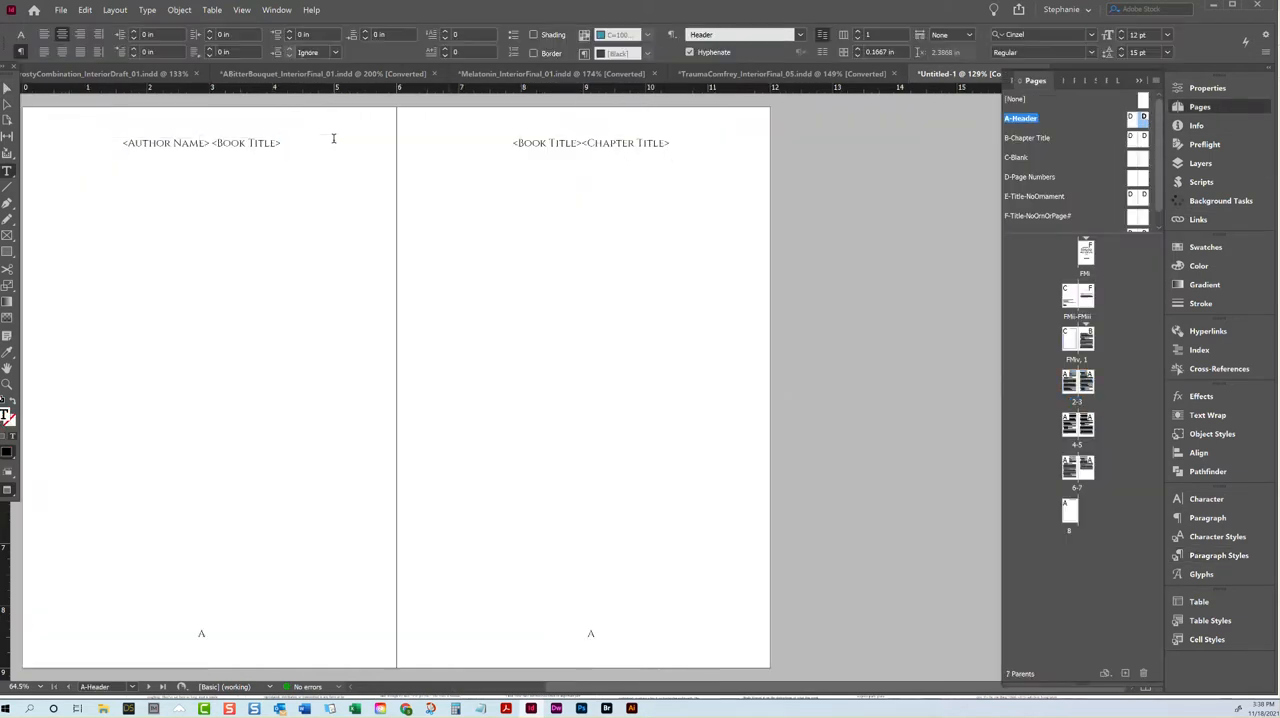
pyautogui.press('BackSpace')
pyautogui.press('BackSpace')
pyautogui.press('BackSpace')
pyautogui.press('BackSpace')
pyautogui.press('BackSpace')
pyautogui.press('BackSpace')
pyautogui.press('BackSpace')
pyautogui.press('BackSpace')
pyautogui.press('BackSpace')
pyautogui.press('BackSpace')
pyautogui.press('BackSpace')
pyautogui.press('BackSpace')
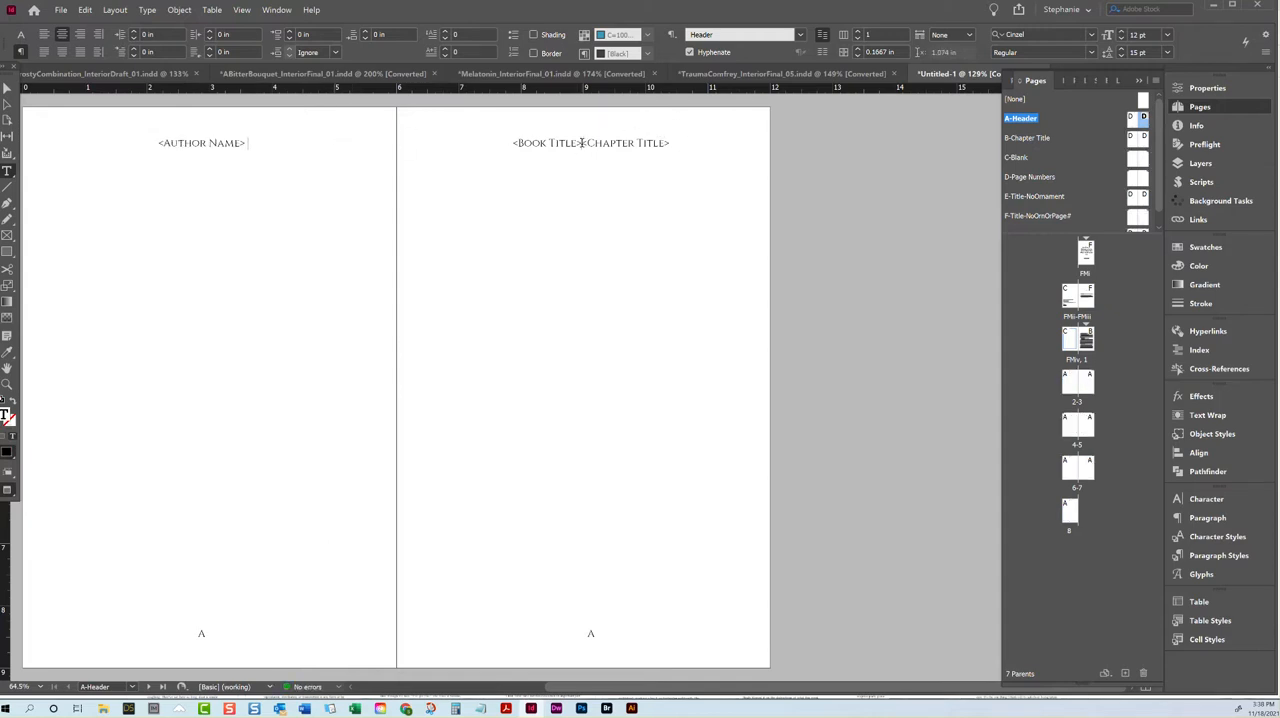
# Step: Try removing the book title variable from the right-page header of the A-Header parent and check it on pages 2-3
pyautogui.press('BackSpace')
pyautogui.press('BackSpace')
pyautogui.press('BackSpace')
pyautogui.press('BackSpace')
pyautogui.press('BackSpace')
pyautogui.press('BackSpace')
pyautogui.press('BackSpace')
pyautogui.press('BackSpace')
pyautogui.press('BackSpace')
pyautogui.press('BackSpace')
pyautogui.press('BackSpace')
pyautogui.press('BackSpace')
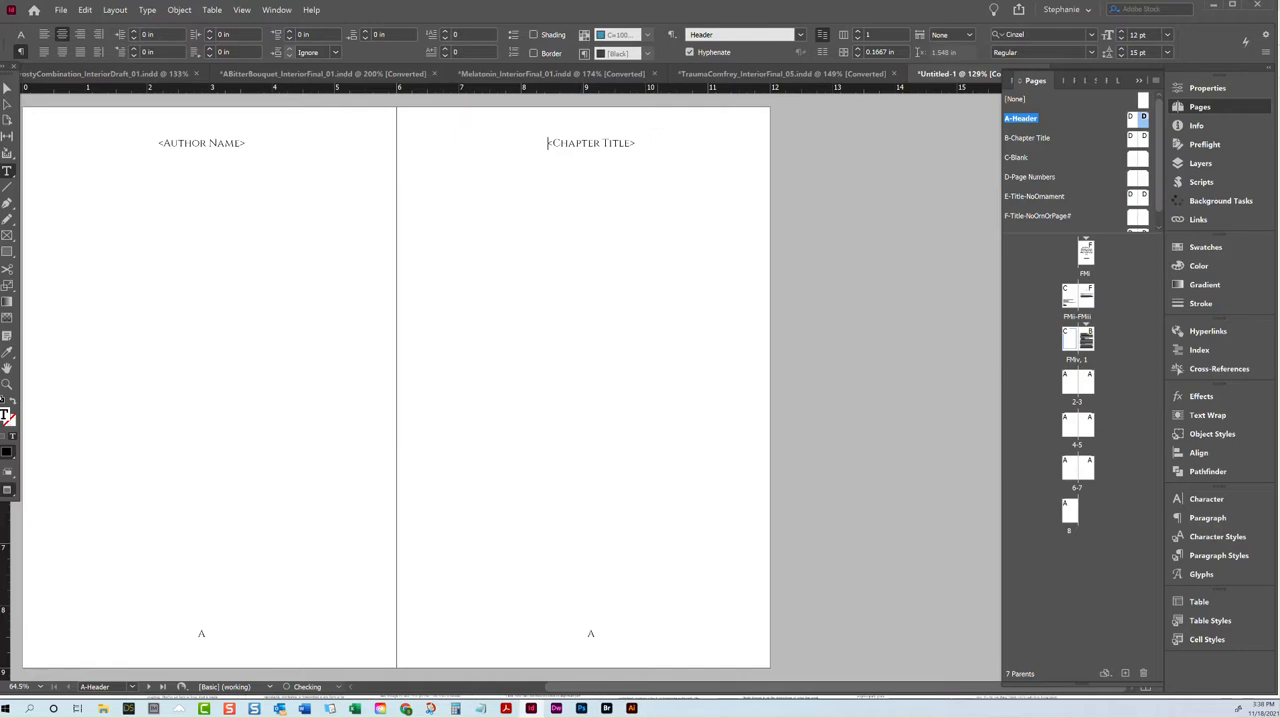
pyautogui.doubleClick(1088, 380)
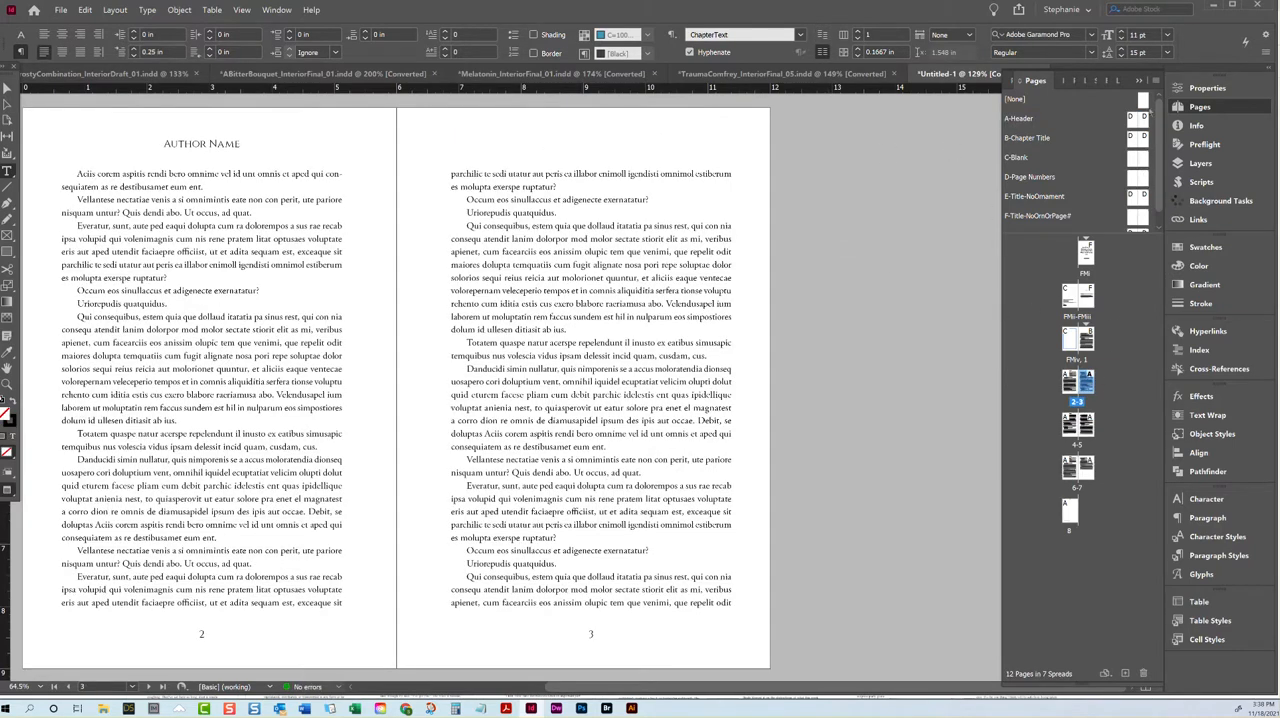
# Step: Delete the chapter title variable from the right-page header of the A-Header parent and check pages 2-3
pyautogui.doubleClick(1145, 118)
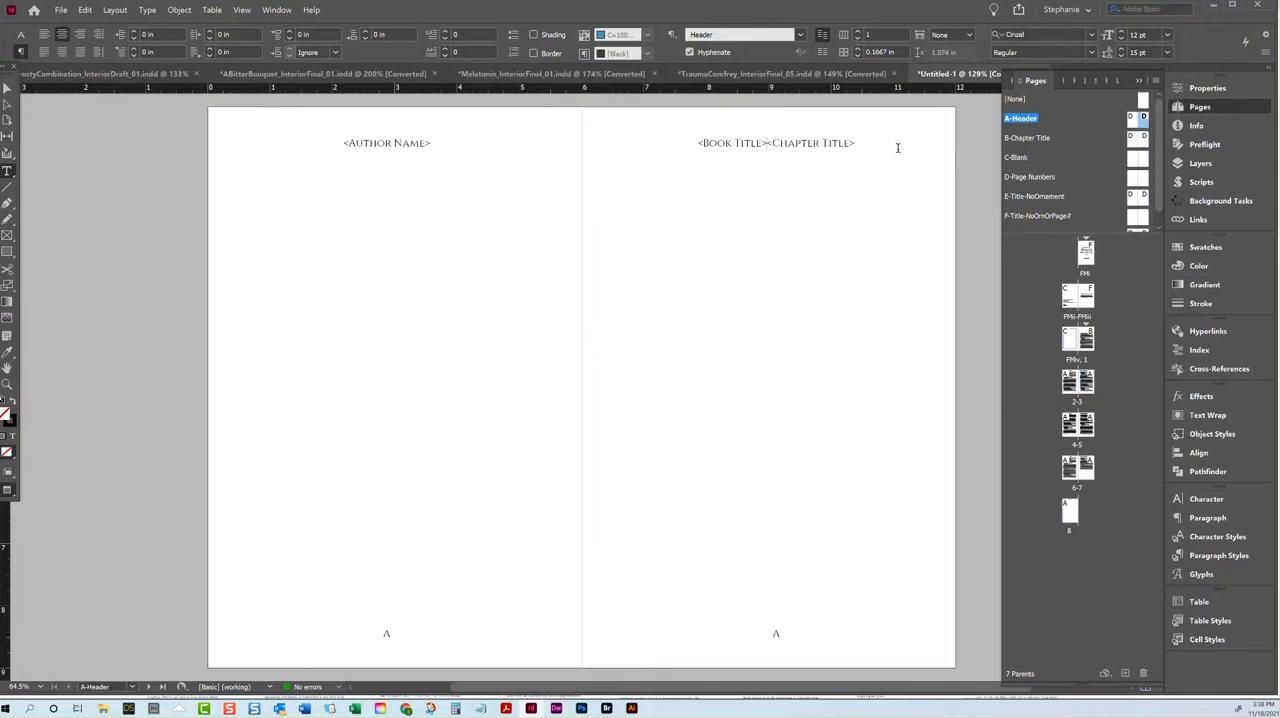
pyautogui.press('BackSpace')
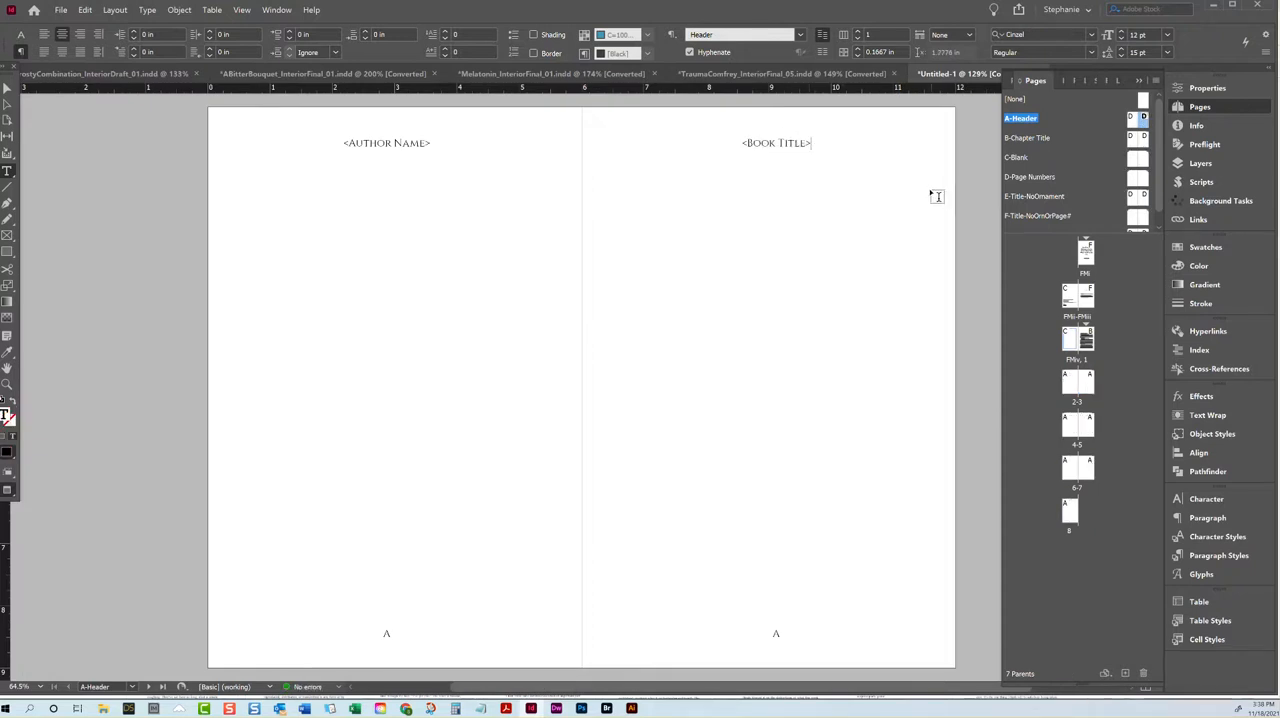
pyautogui.doubleClick(1088, 383)
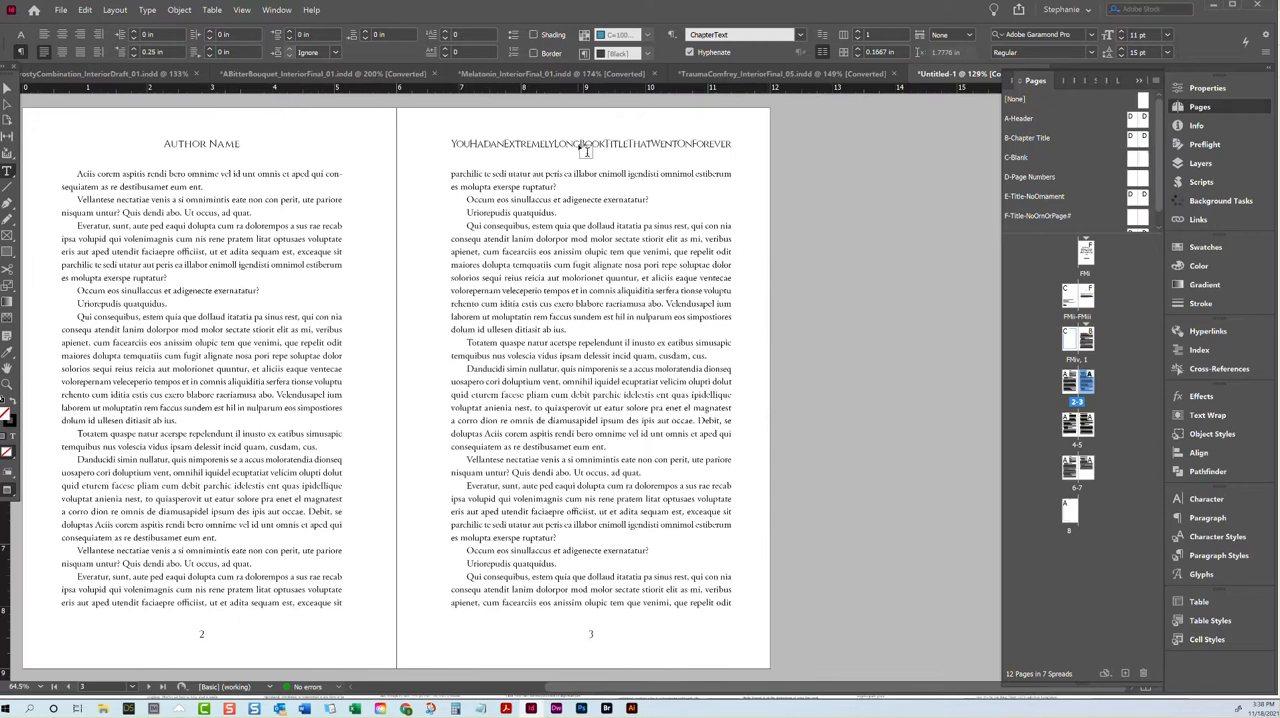
pyautogui.click(8, 89)
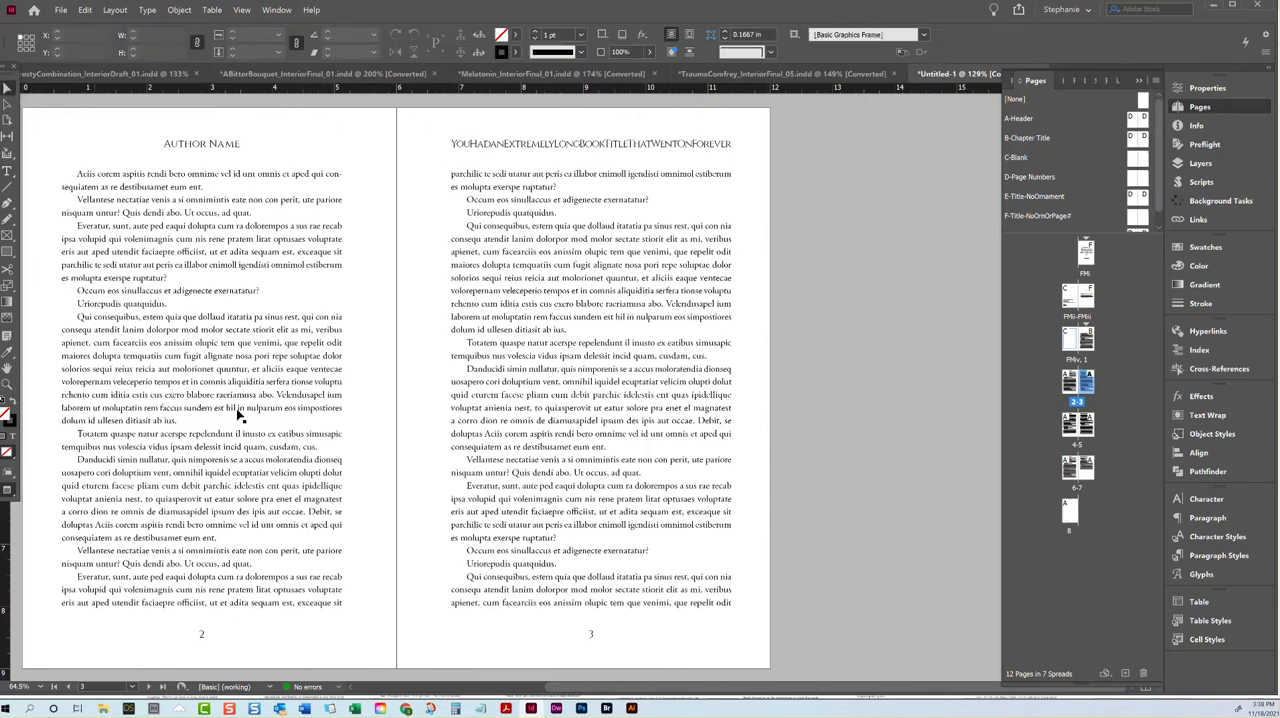
# Step: Copy the full book title text from the title page
pyautogui.click(43, 686)
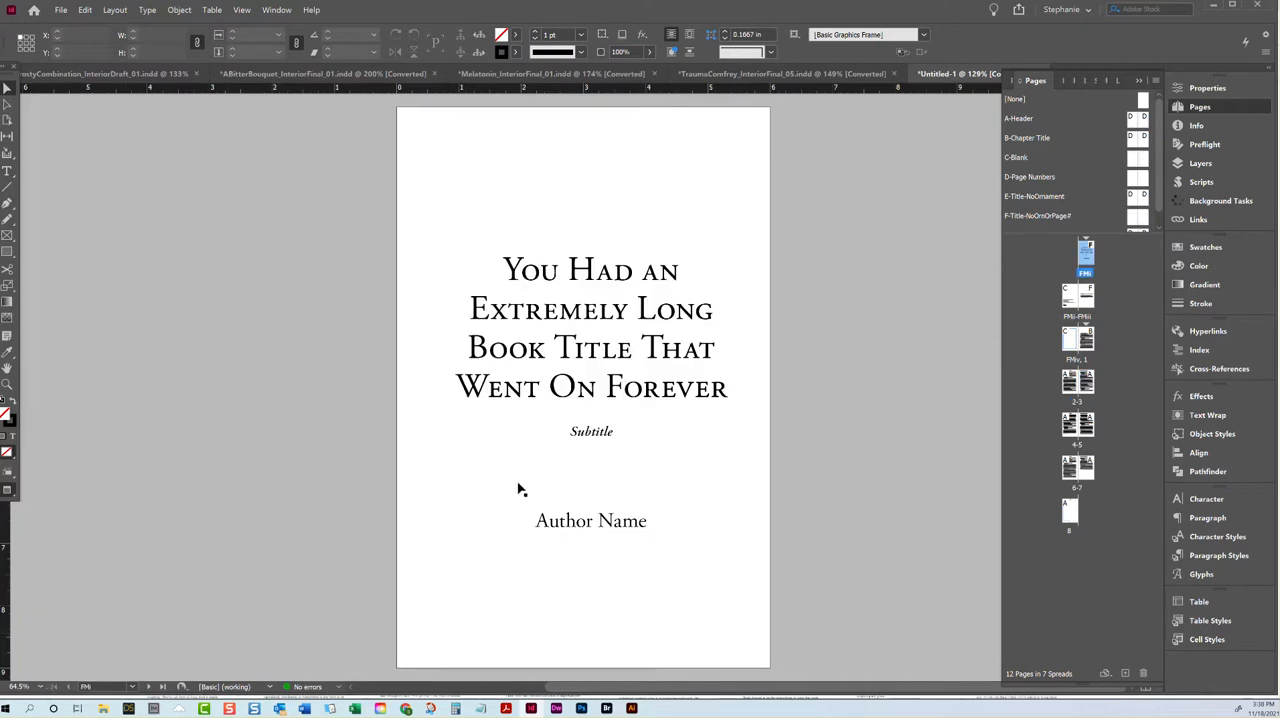
pyautogui.doubleClick(565, 405)
pyautogui.moveTo(728, 390); pyautogui.dragTo(512, 280)
pyautogui.hotkey('ctrl', 'c')
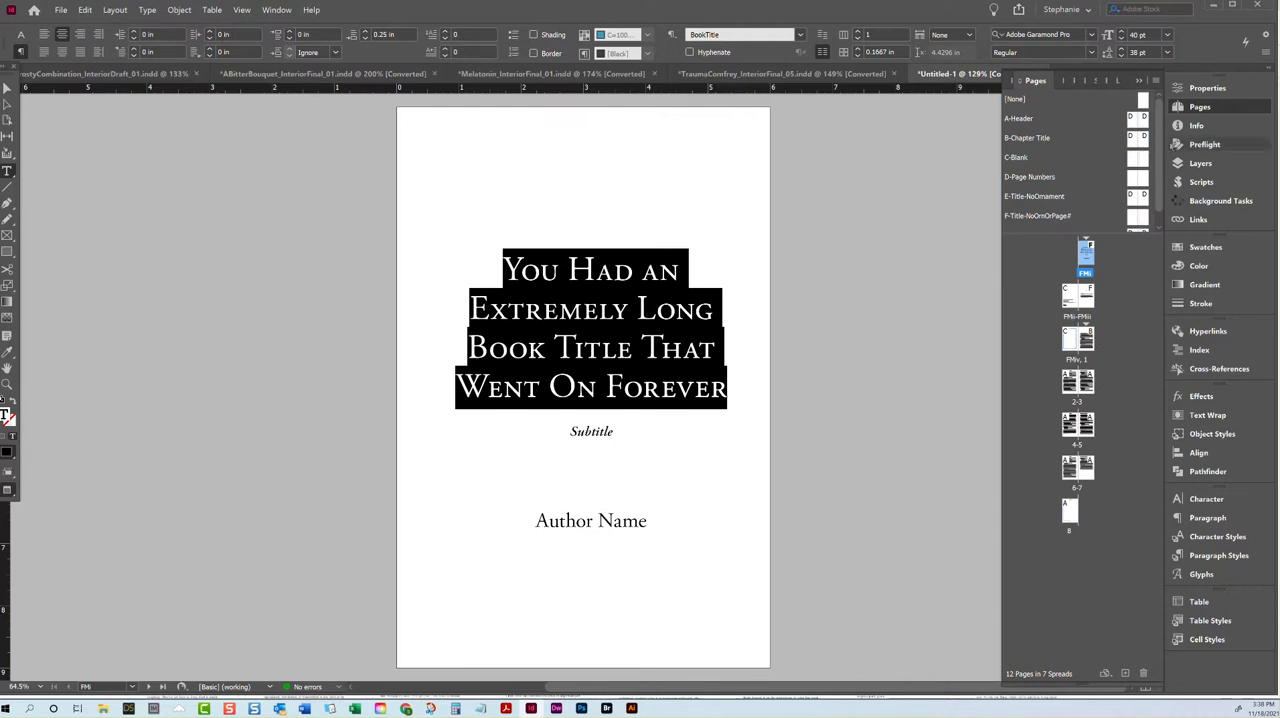
# Step: Replace the book title variable in the right-page header of the A-Header parent with the copied title text
pyautogui.doubleClick(1145, 120)
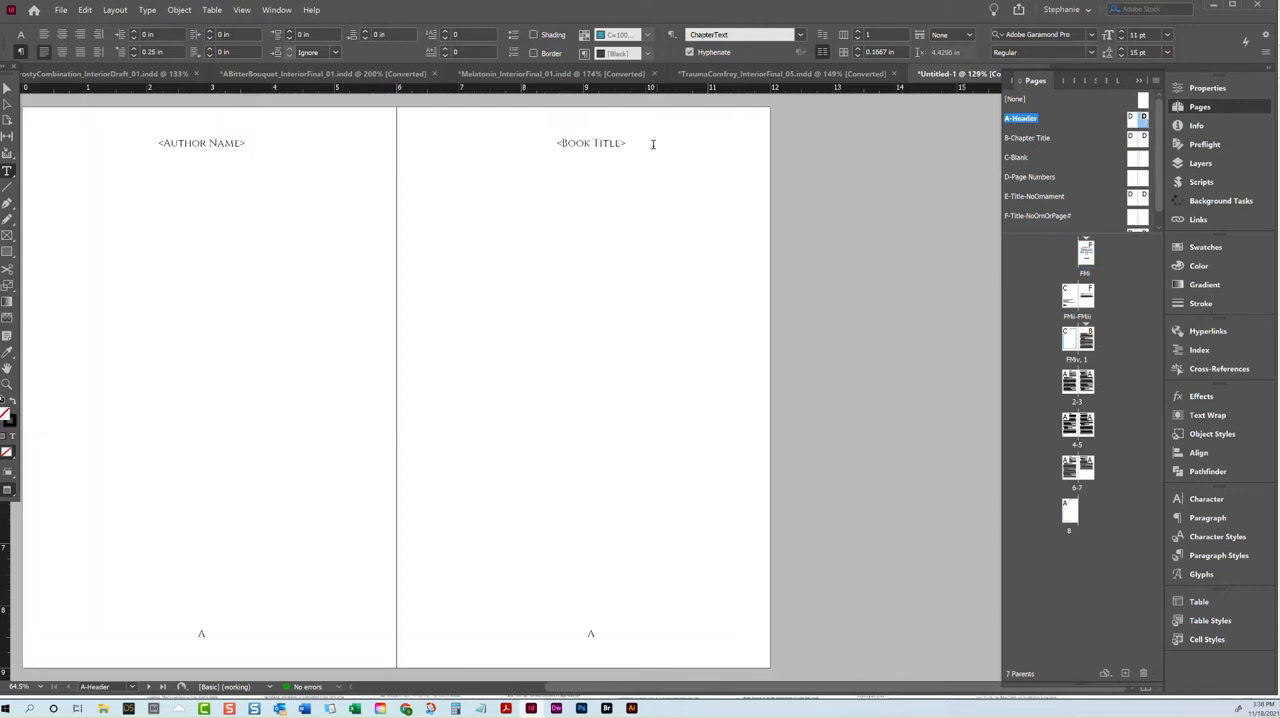
pyautogui.click(7, 89)
pyautogui.press('w')
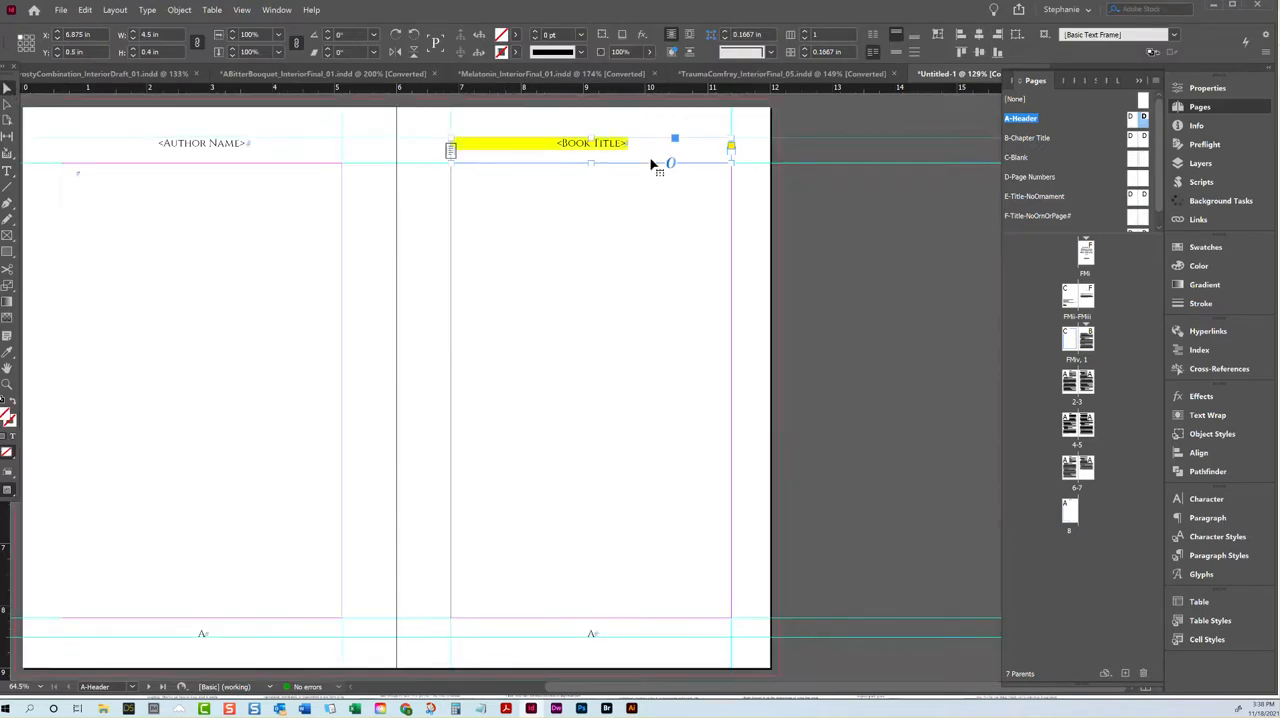
pyautogui.doubleClick(641, 146)
pyautogui.press('BackSpace')
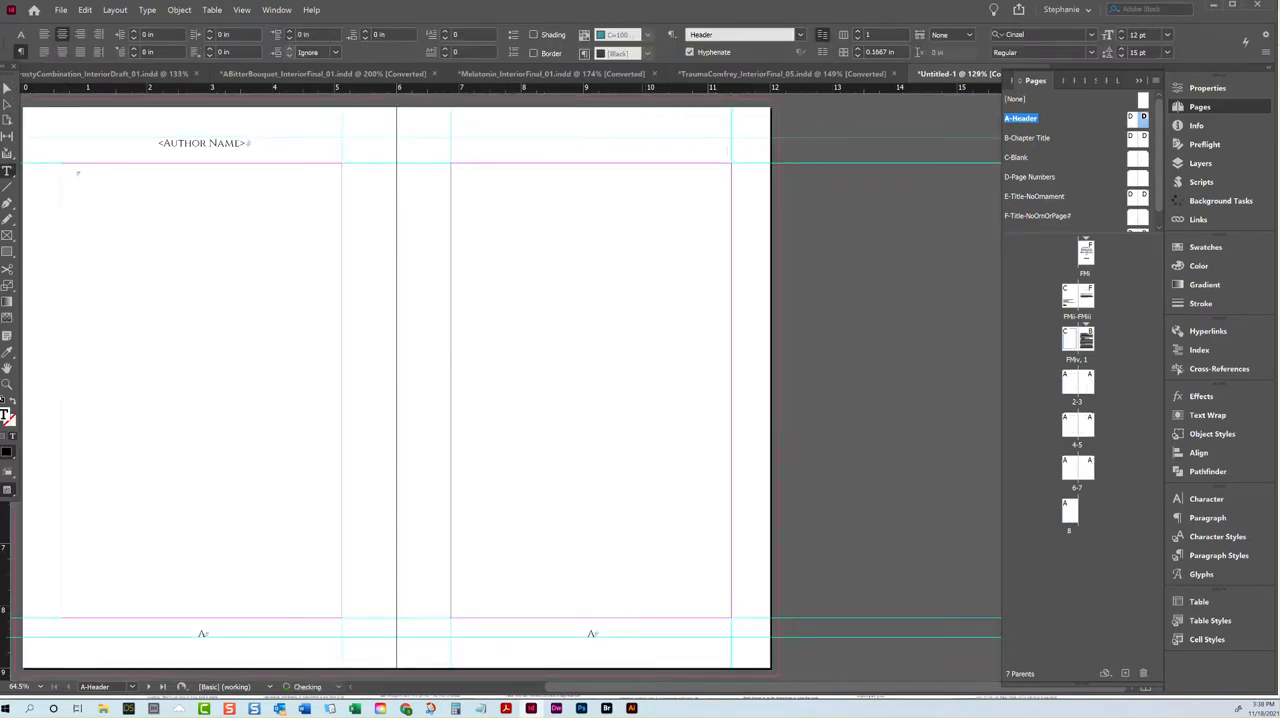
pyautogui.keyDown('ctrl'); pyautogui.click(649, 137); pyautogui.keyUp('ctrl')
pyautogui.press('Delete')
pyautogui.click(85, 9)
pyautogui.click(110, 79)
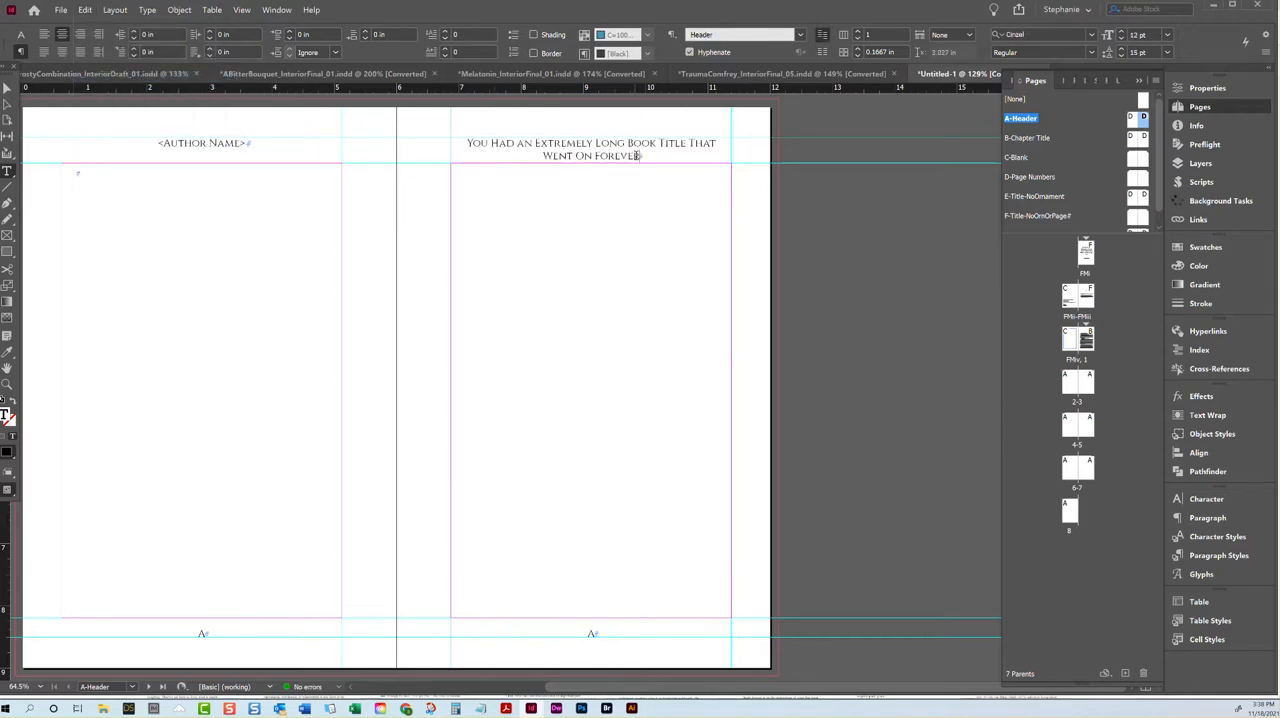
# Step: Try a tracking of -100 on the full title in the right-page header
pyautogui.moveTo(648, 155); pyautogui.dragTo(393, 141)
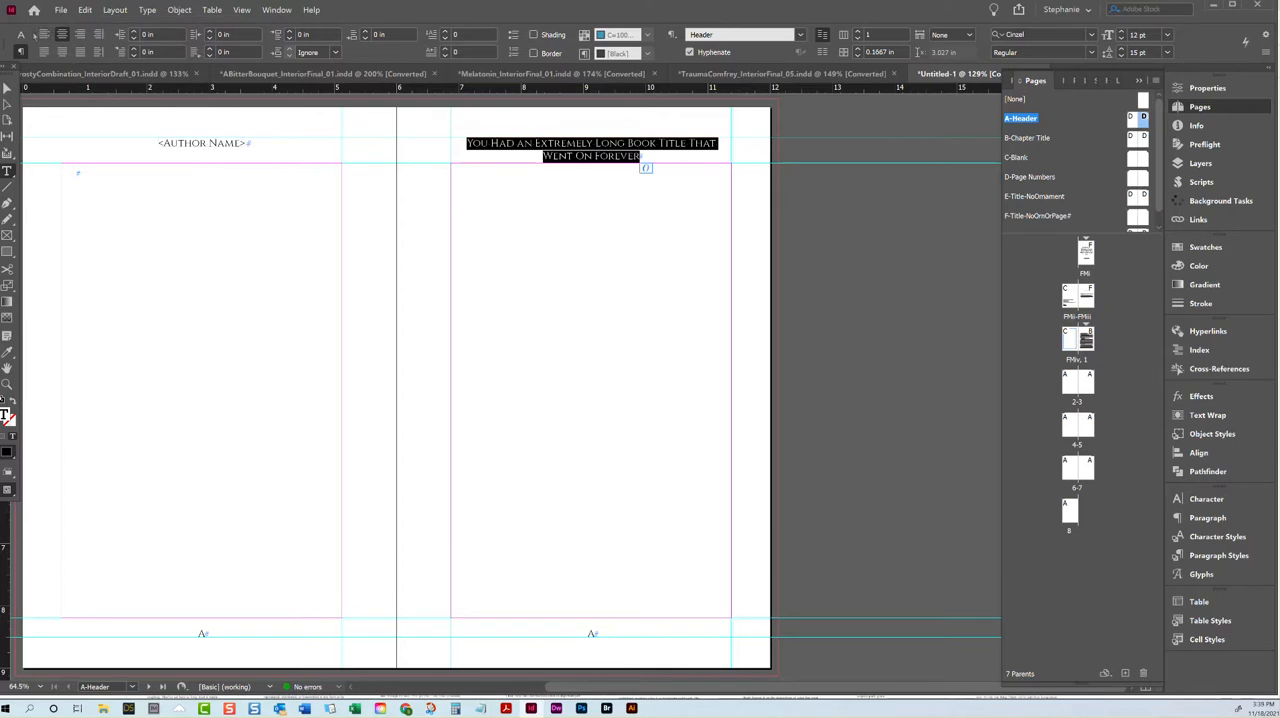
pyautogui.click(20, 34)
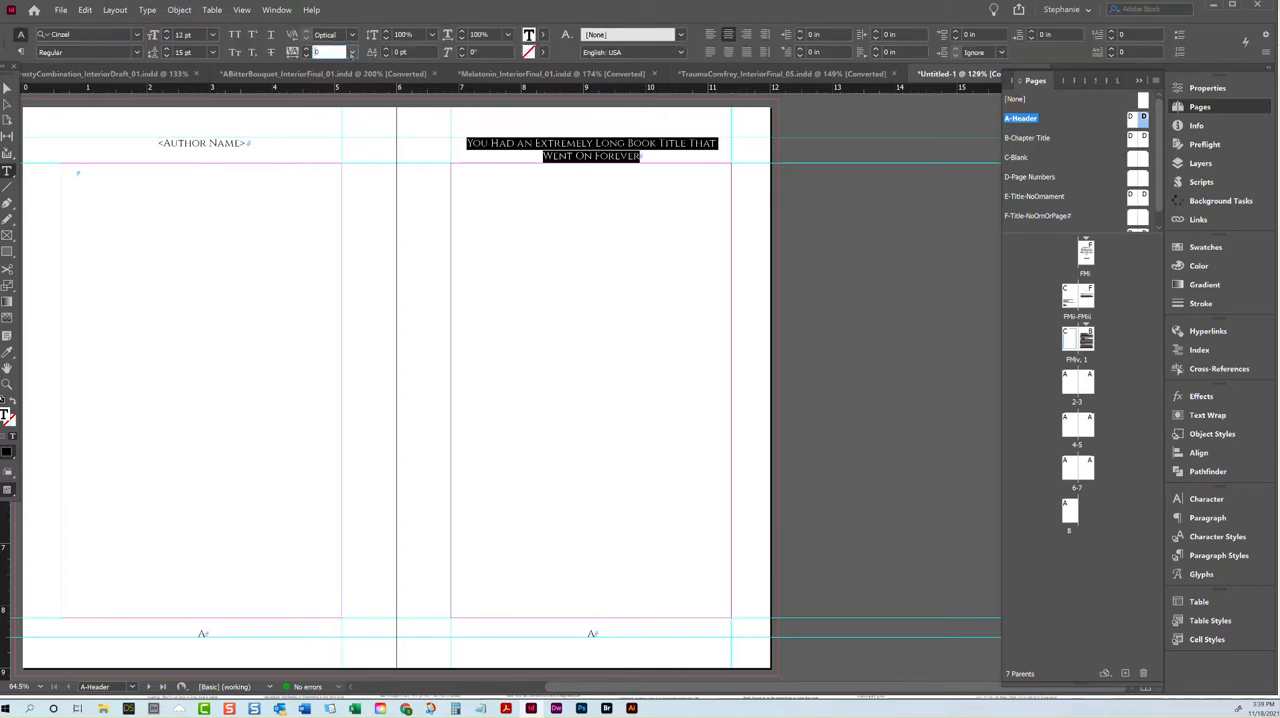
pyautogui.click(351, 52)
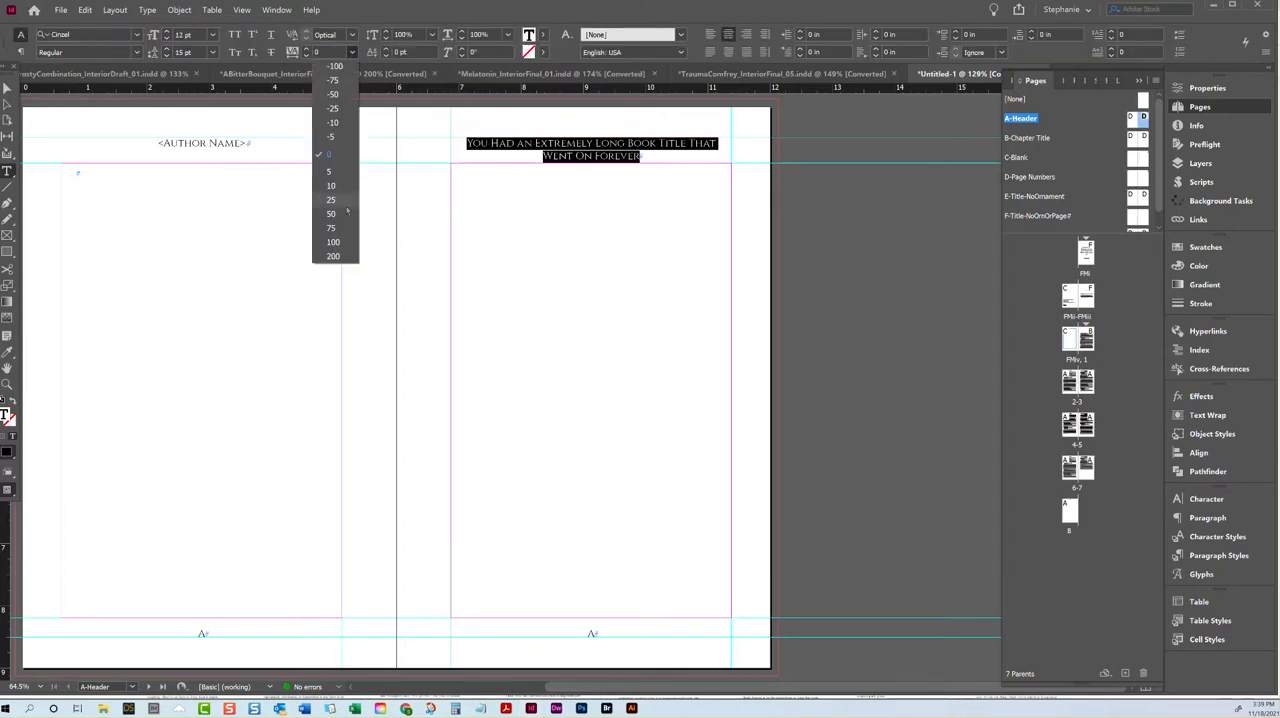
pyautogui.click(337, 68)
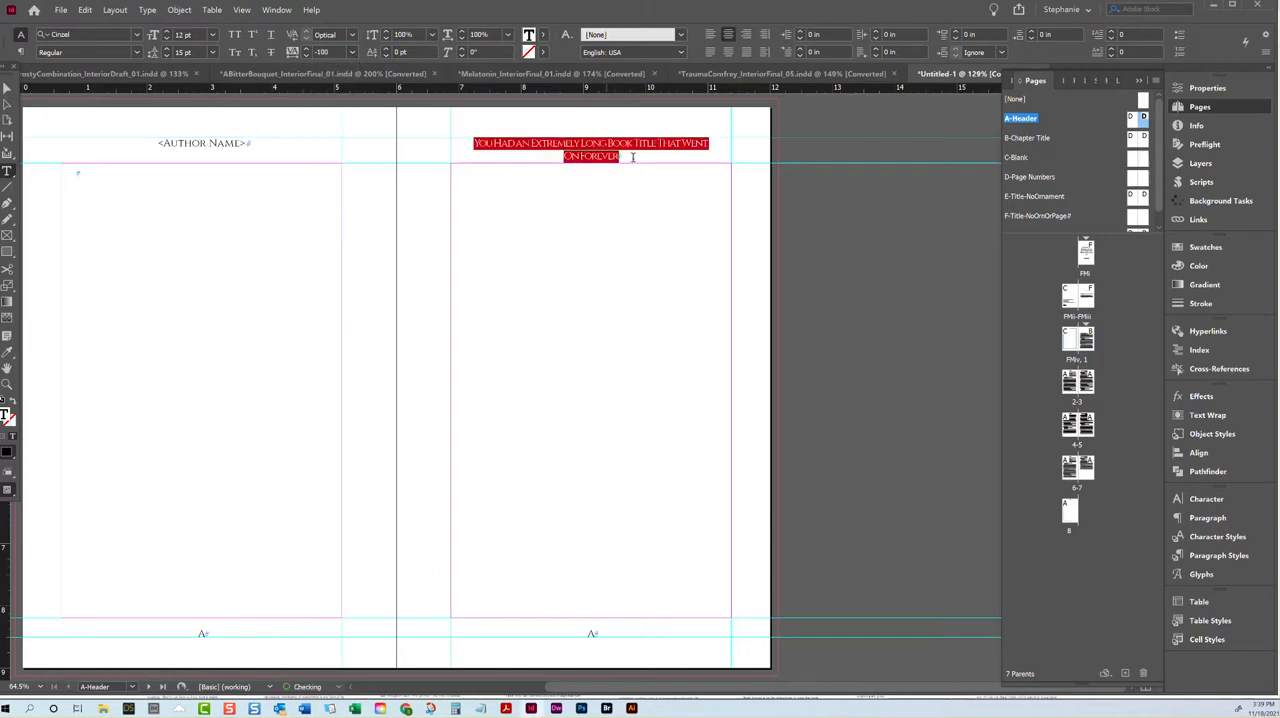
pyautogui.hotkey('ctrl', 'z')
# Step: Shorten the right-page header to one line by deleting "That Went On Forever" from the title
pyautogui.moveTo(655, 154); pyautogui.dragTo(681, 138)
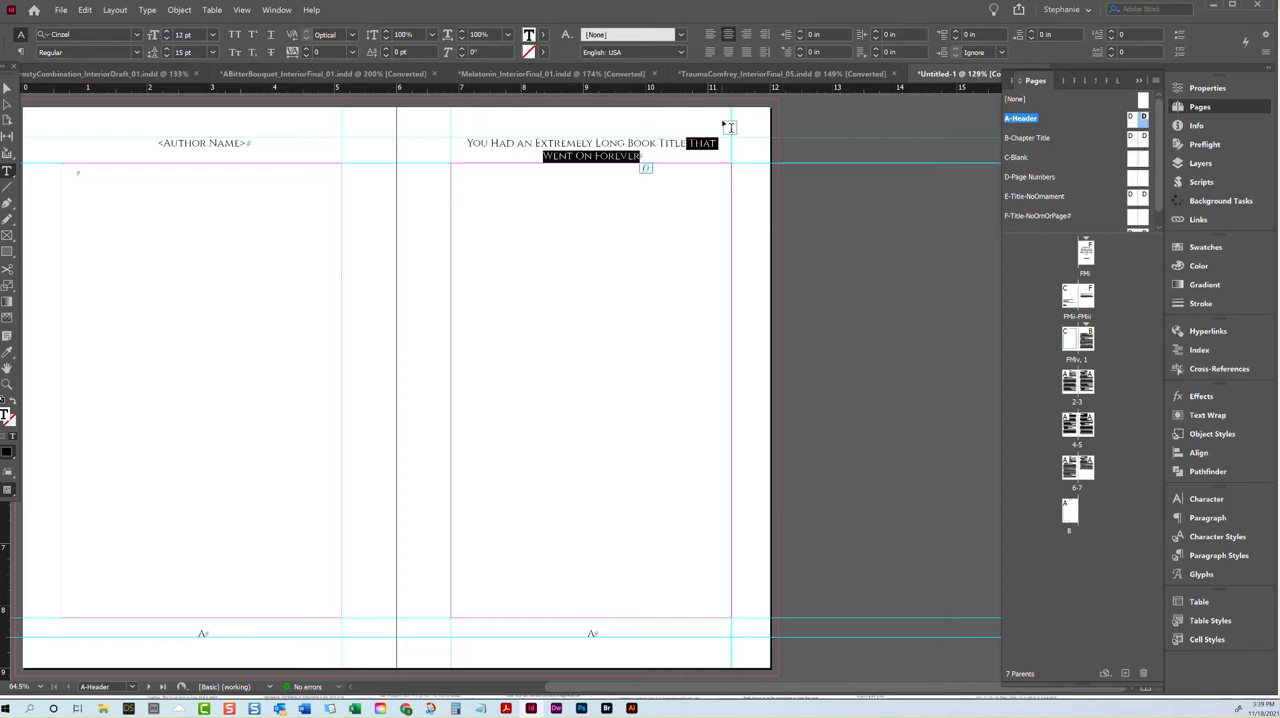
pyautogui.press('BackSpace')
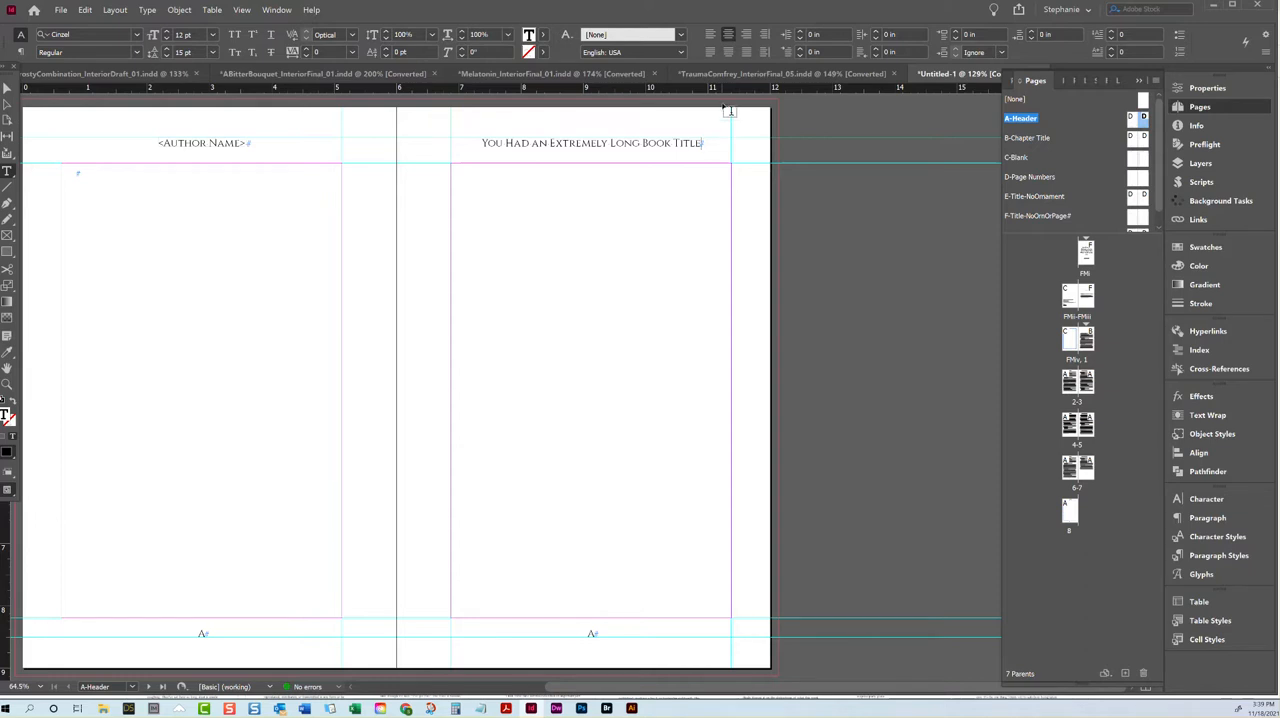
# Step: Switch to TraumaComfrey_InteriorFinal_05.indd and compare the Chapter 3 title with the running header on page 19
pyautogui.click(777, 75)
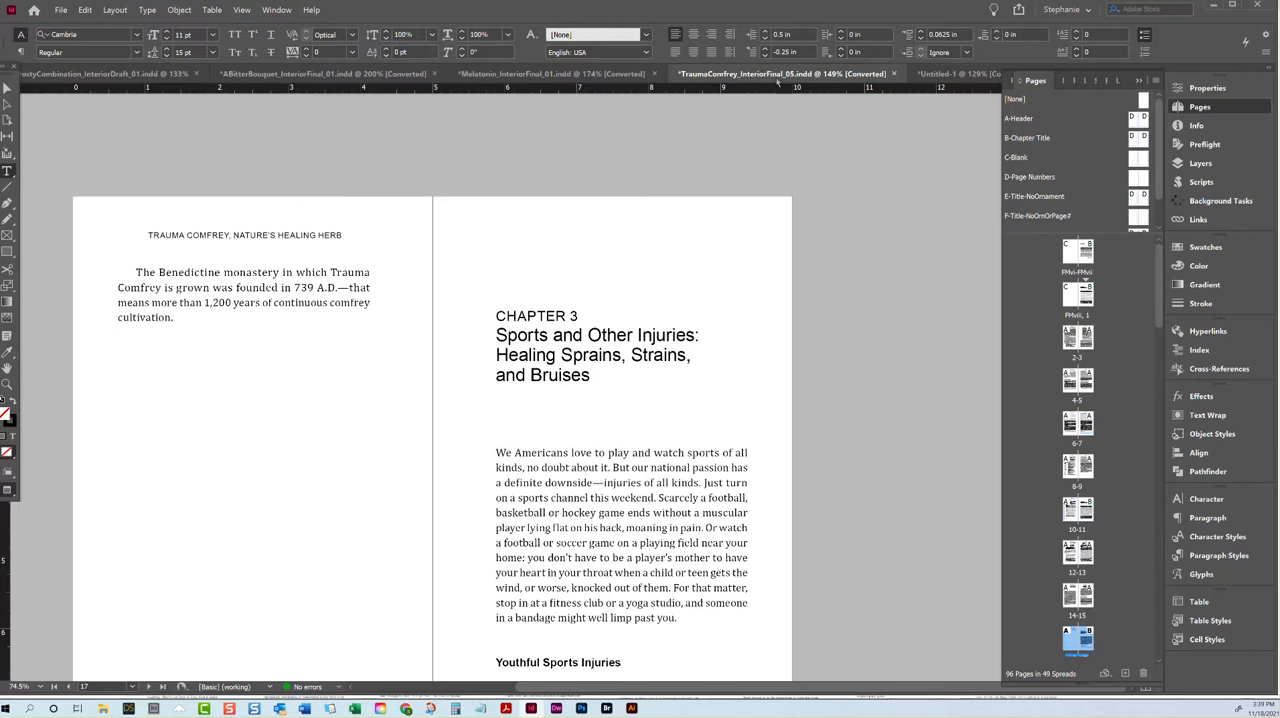
pyautogui.moveTo(590, 375); pyautogui.dragTo(475, 342)
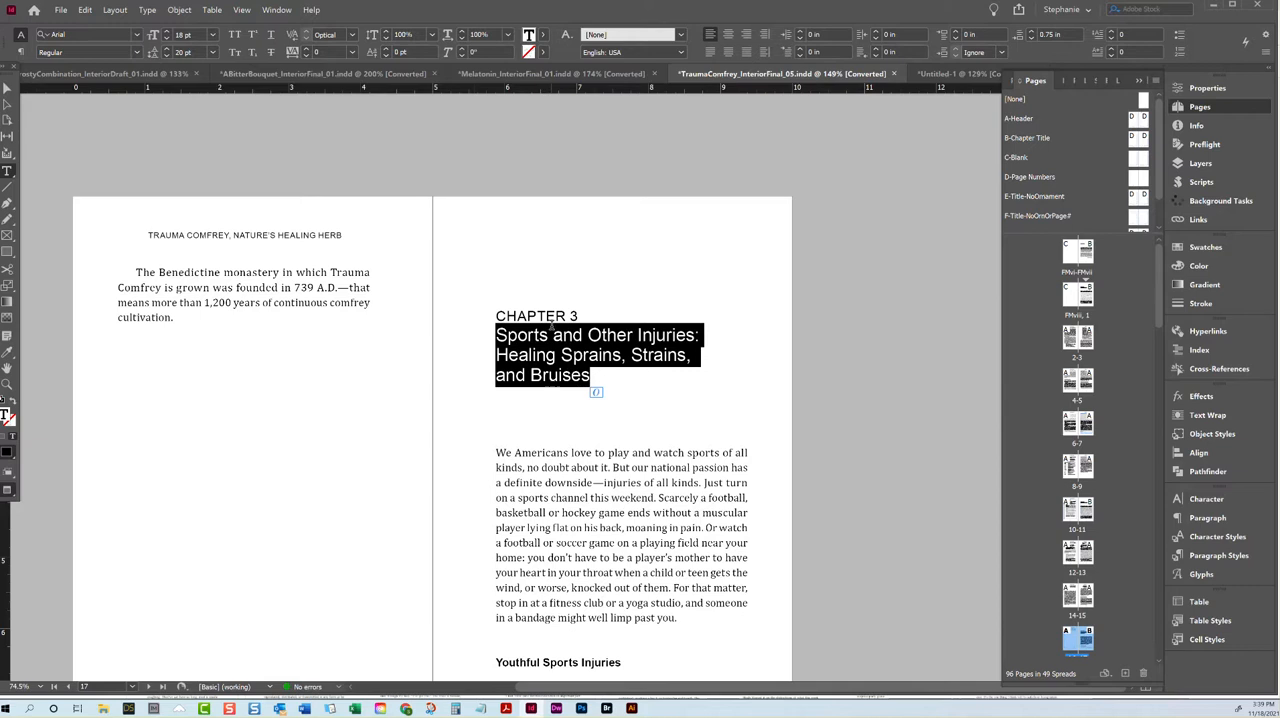
pyautogui.scroll(-5, 551, 326)
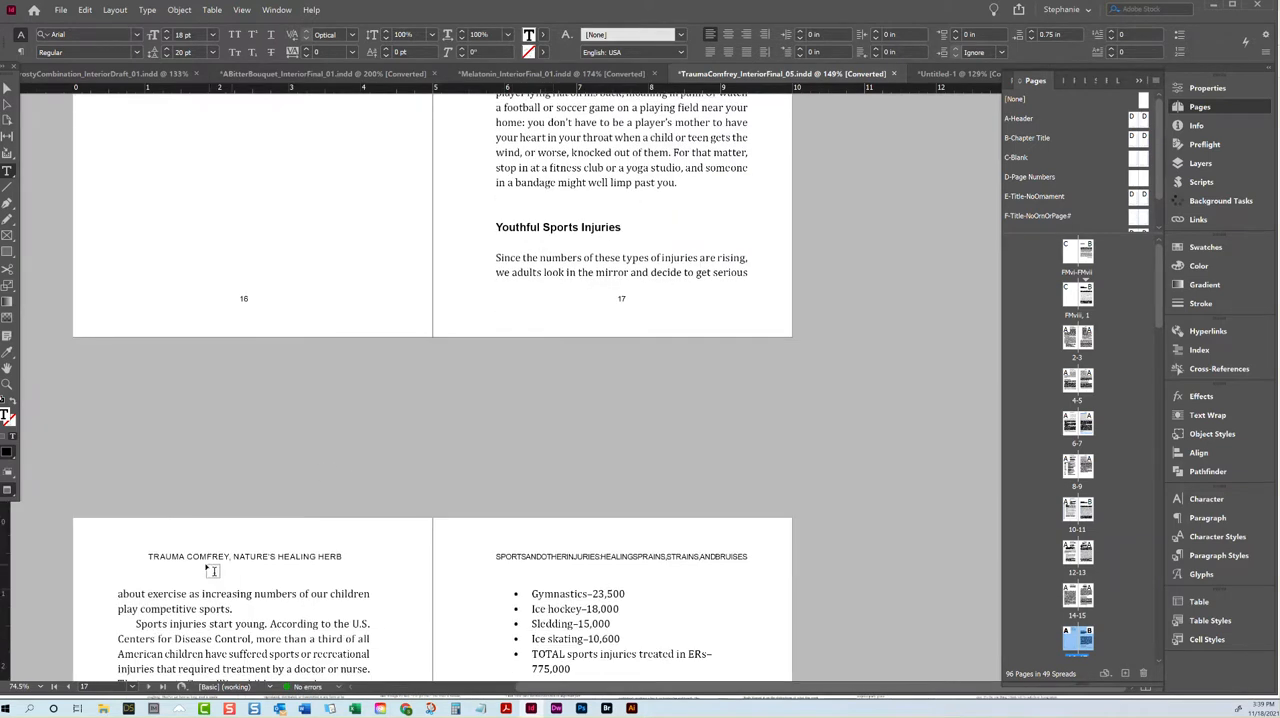
pyautogui.scroll(-2, 180, 566)
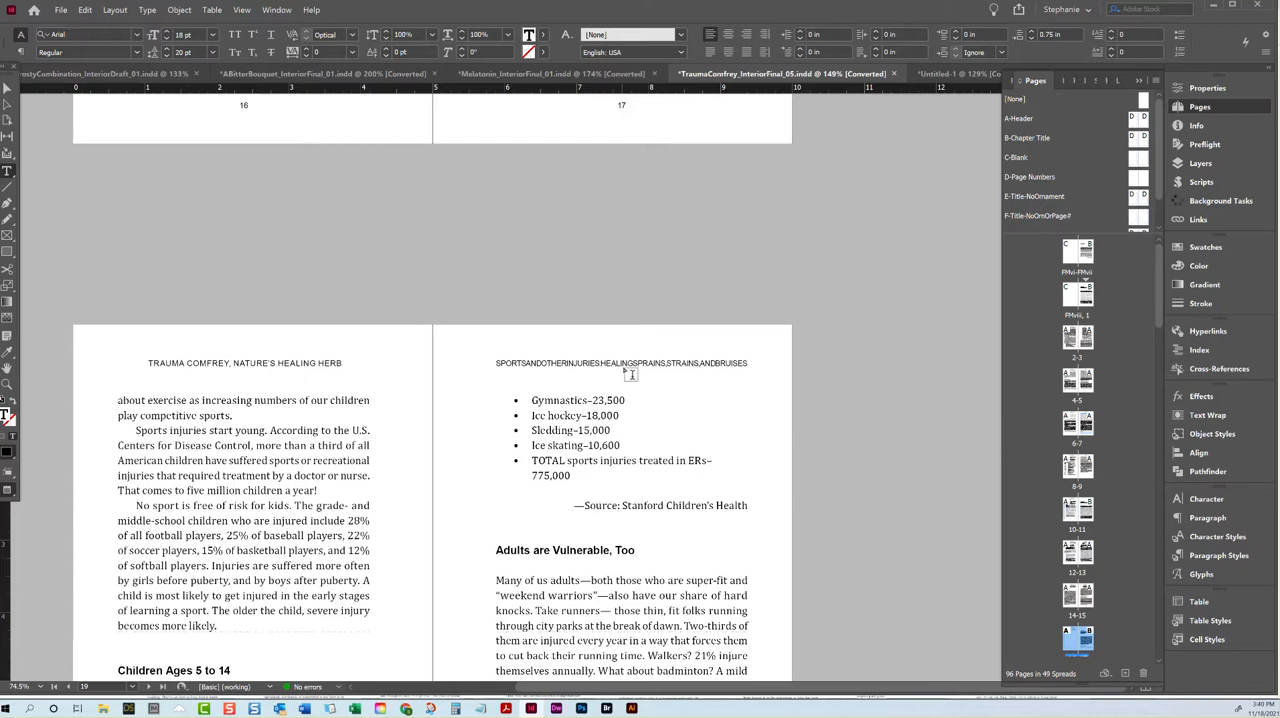
pyautogui.scroll(1, 741, 376)
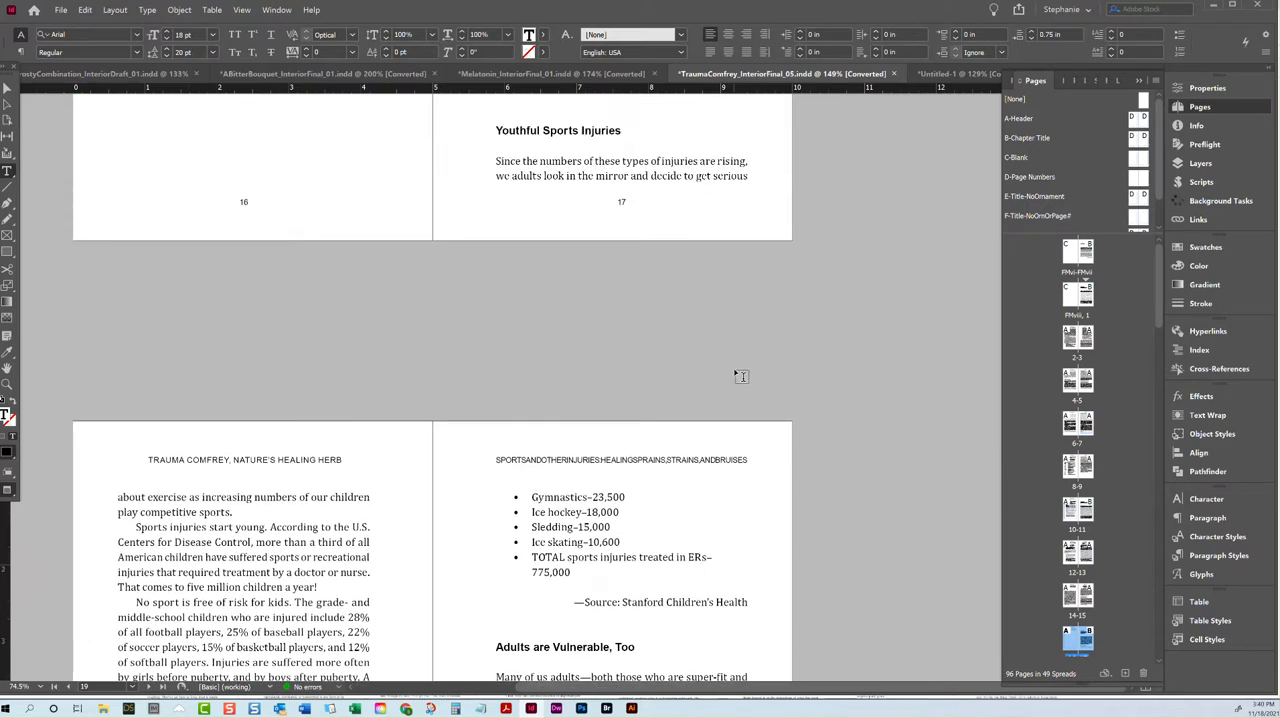
pyautogui.scroll(2, 741, 376)
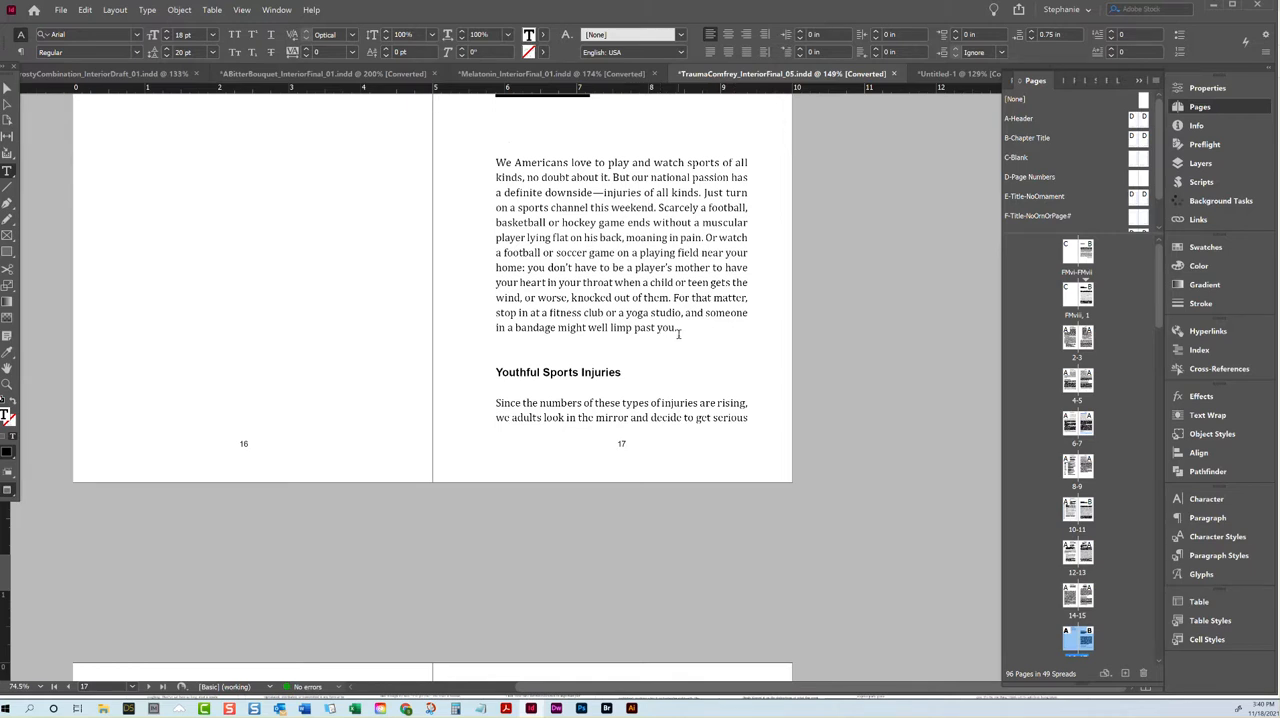
# Step: Highlight the main title and the subtitle of Chapter 3 on page 17 in turn to tell the two parts apart
pyautogui.scroll(1, 679, 333)
pyautogui.click(566, 259)
pyautogui.click(697, 190)
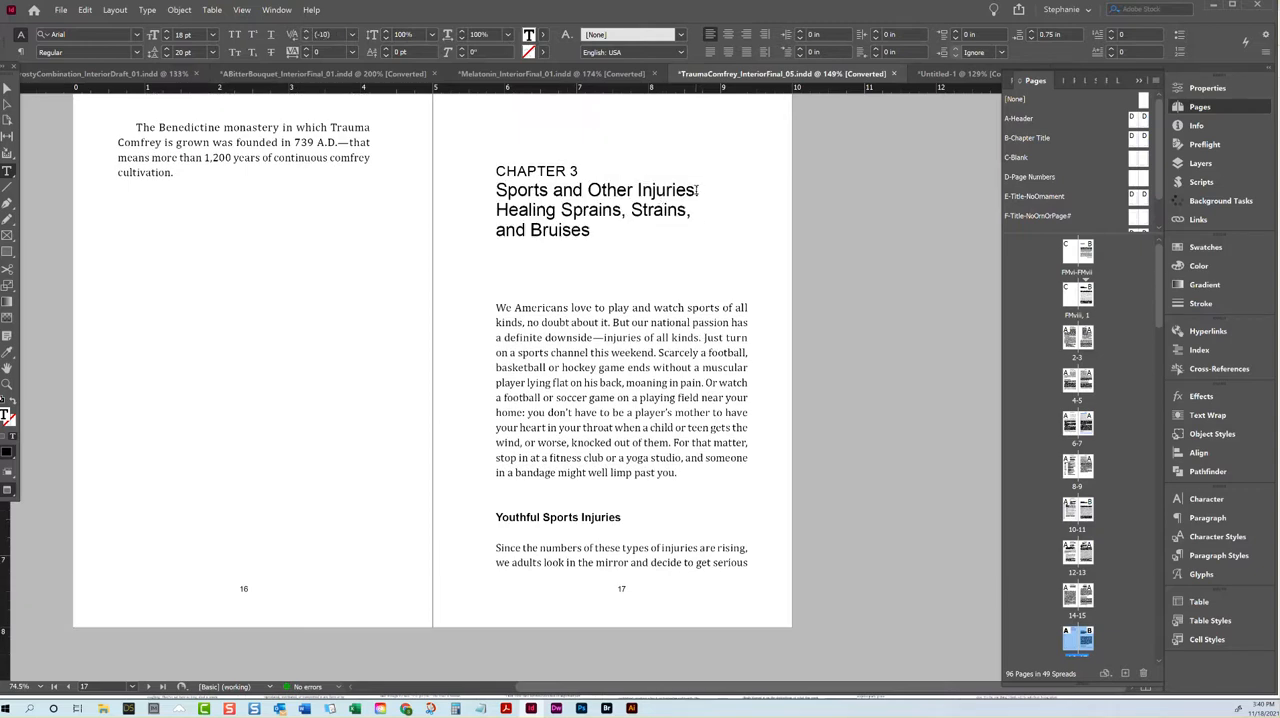
pyautogui.moveTo(694, 190); pyautogui.dragTo(469, 186)
pyautogui.moveTo(591, 230); pyautogui.dragTo(466, 209)
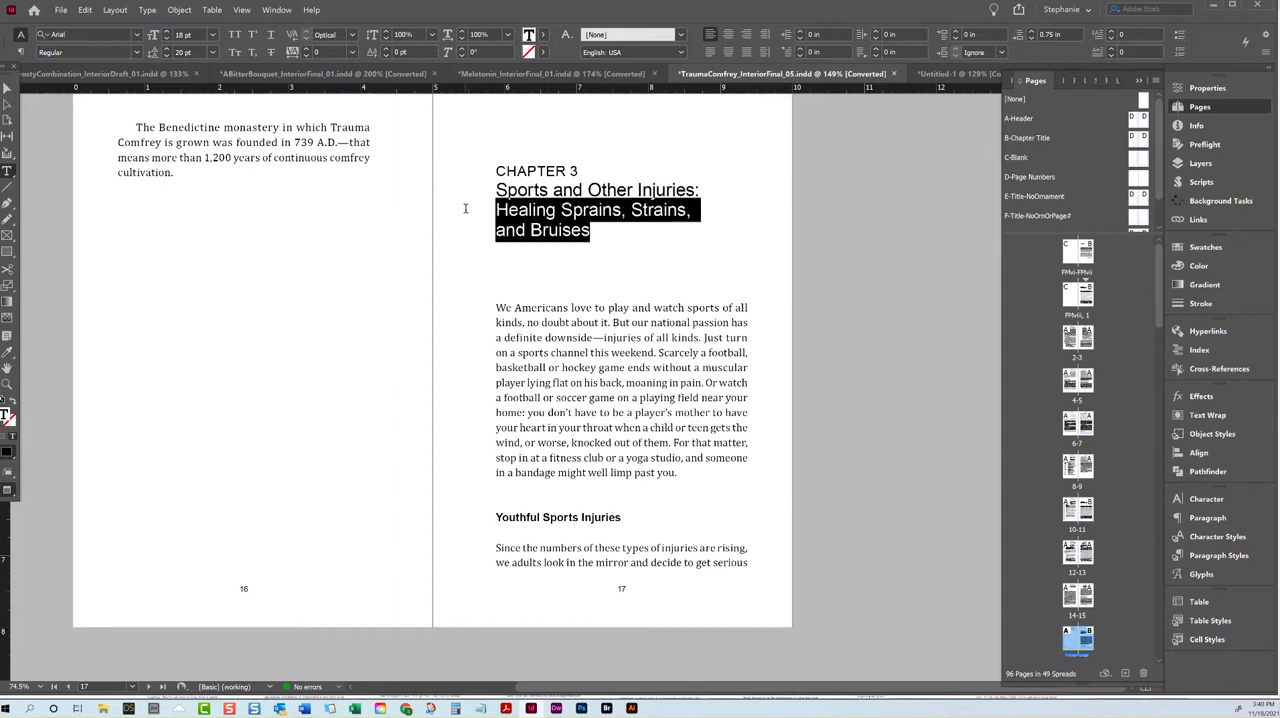
pyautogui.moveTo(695, 190)
pyautogui.mouseDown()
pyautogui.moveTo(478, 191)
pyautogui.moveTo(694, 190)
pyautogui.mouseUp()
pyautogui.scroll(-5, 692, 195)
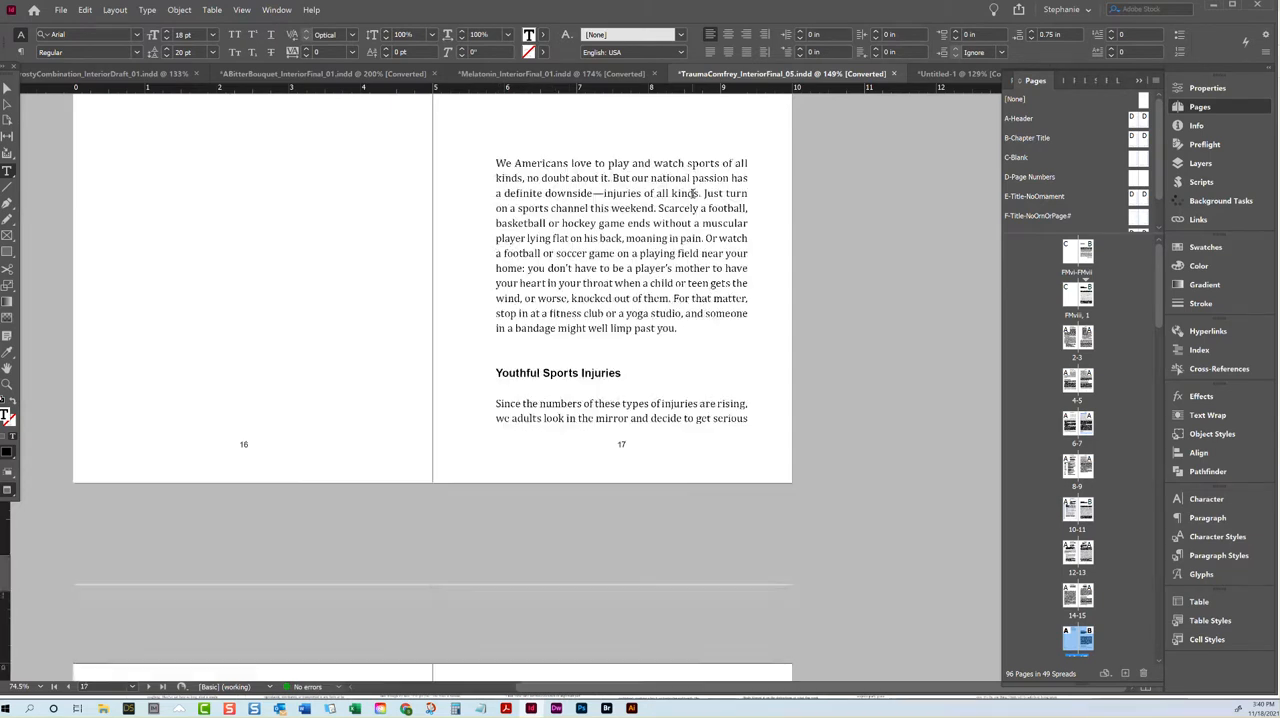
pyautogui.scroll(4, 642, 322)
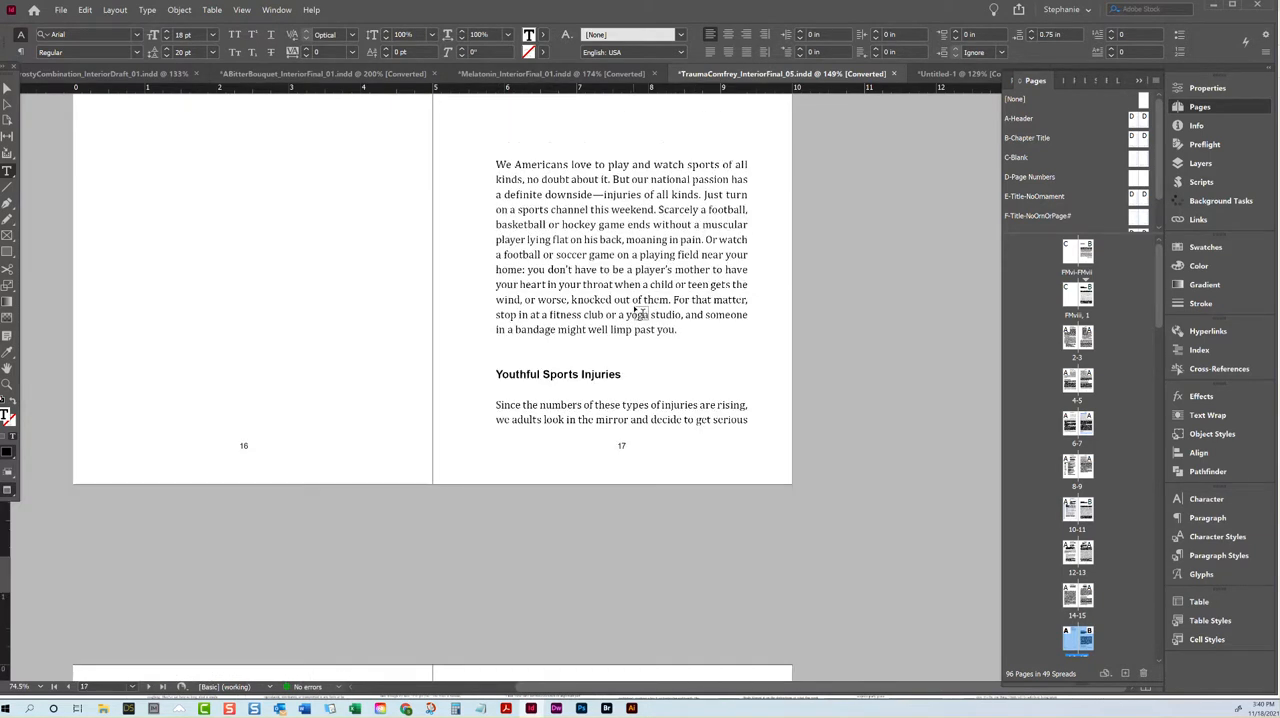
pyautogui.scroll(2, 656, 207)
pyautogui.press('Escape')
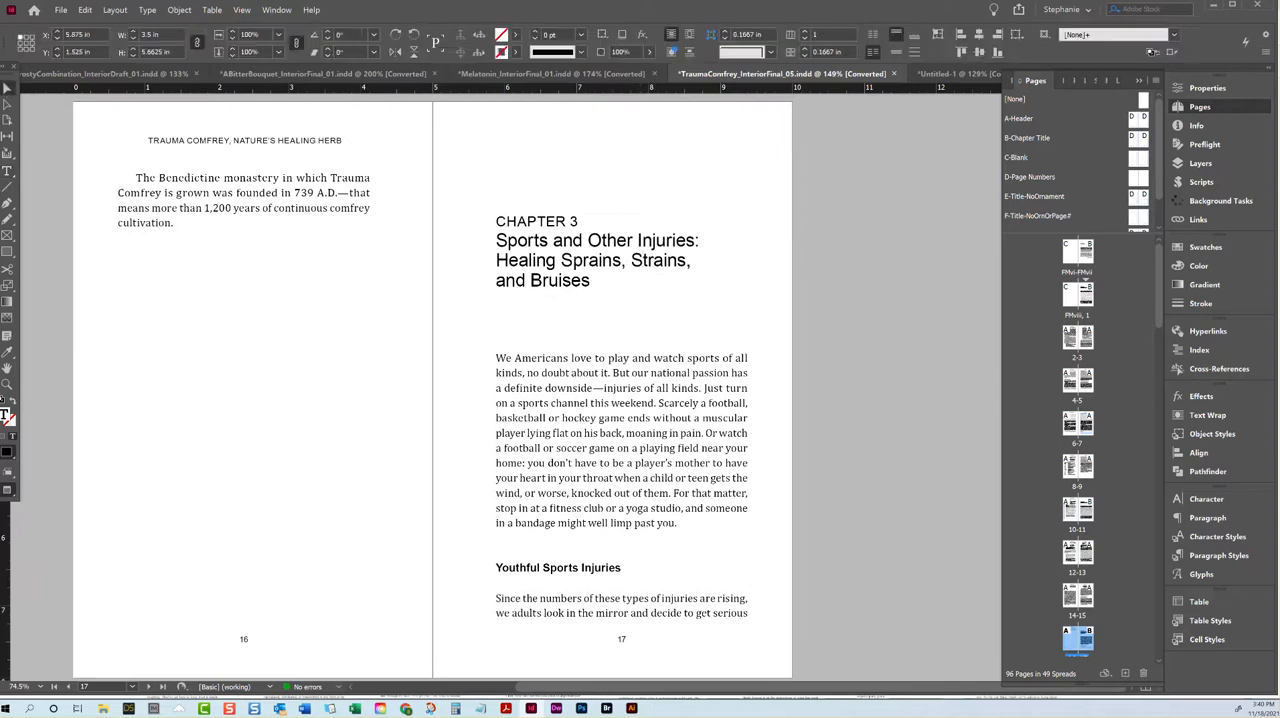
pyautogui.click(910, 303)
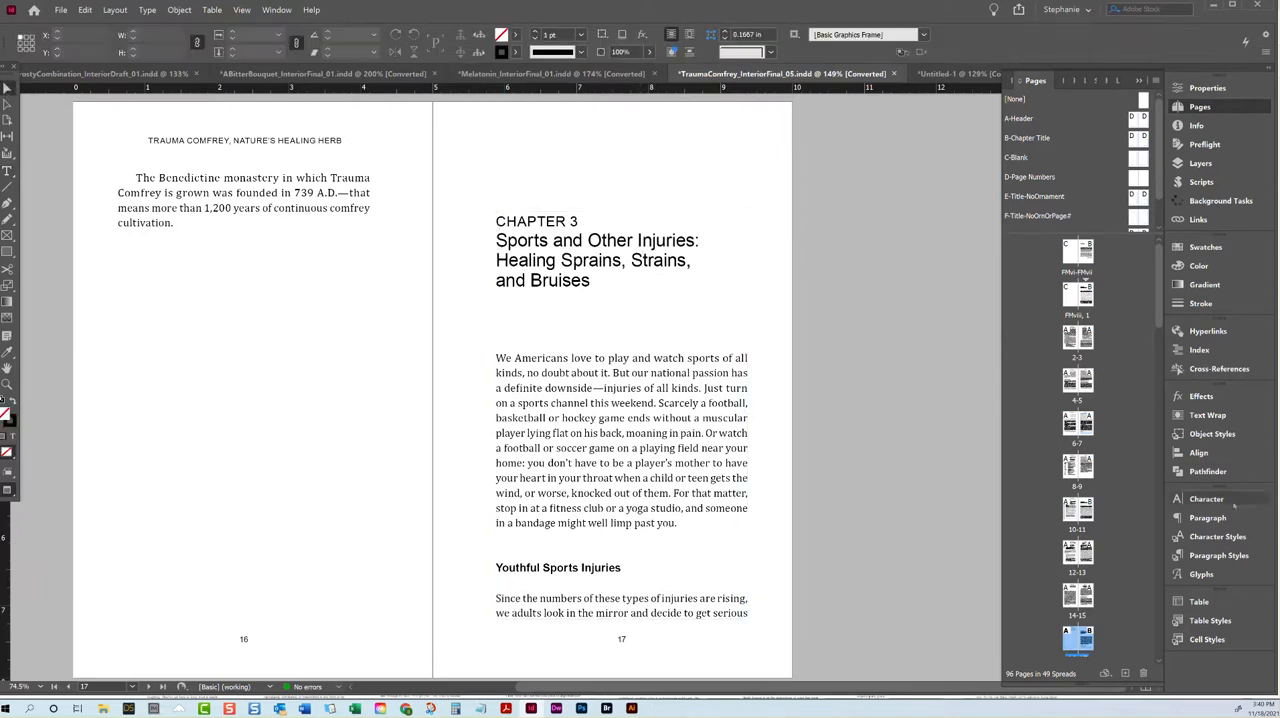
# Step: Draft a new character style named "RunningHeader-Char" and discard it
pyautogui.click(1215, 536)
pyautogui.click(1156, 256)
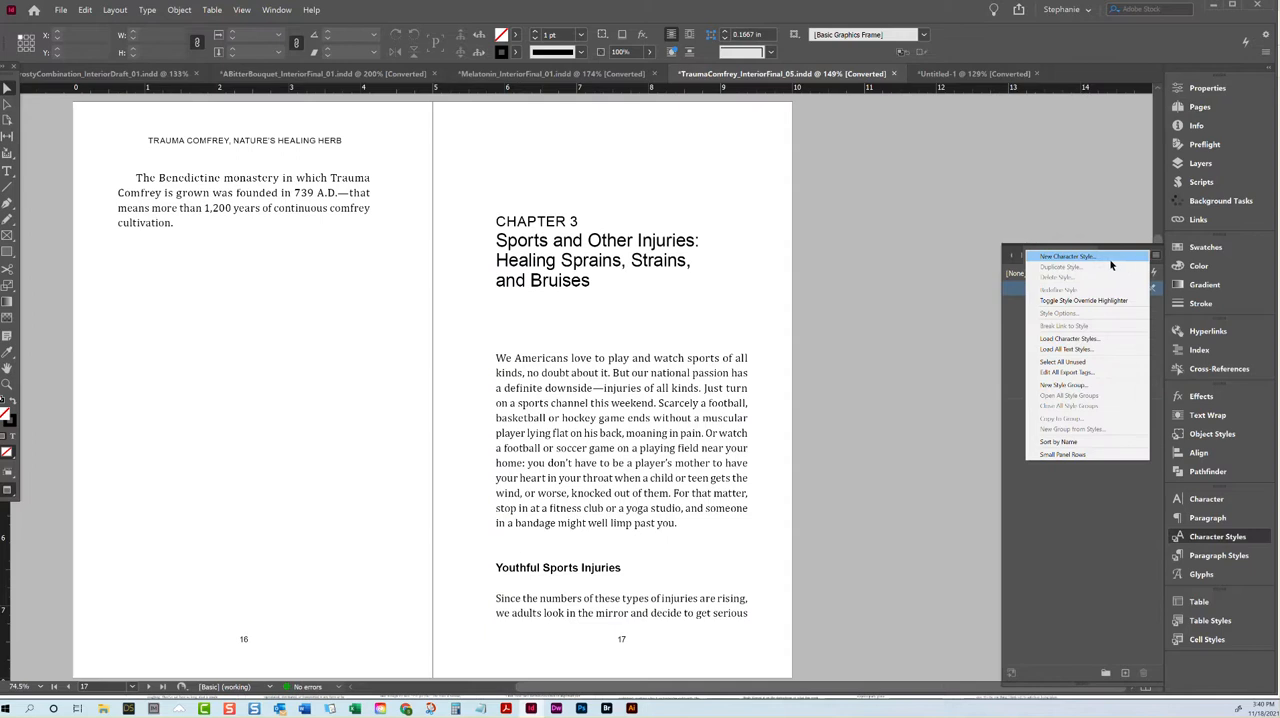
pyautogui.click(1111, 259)
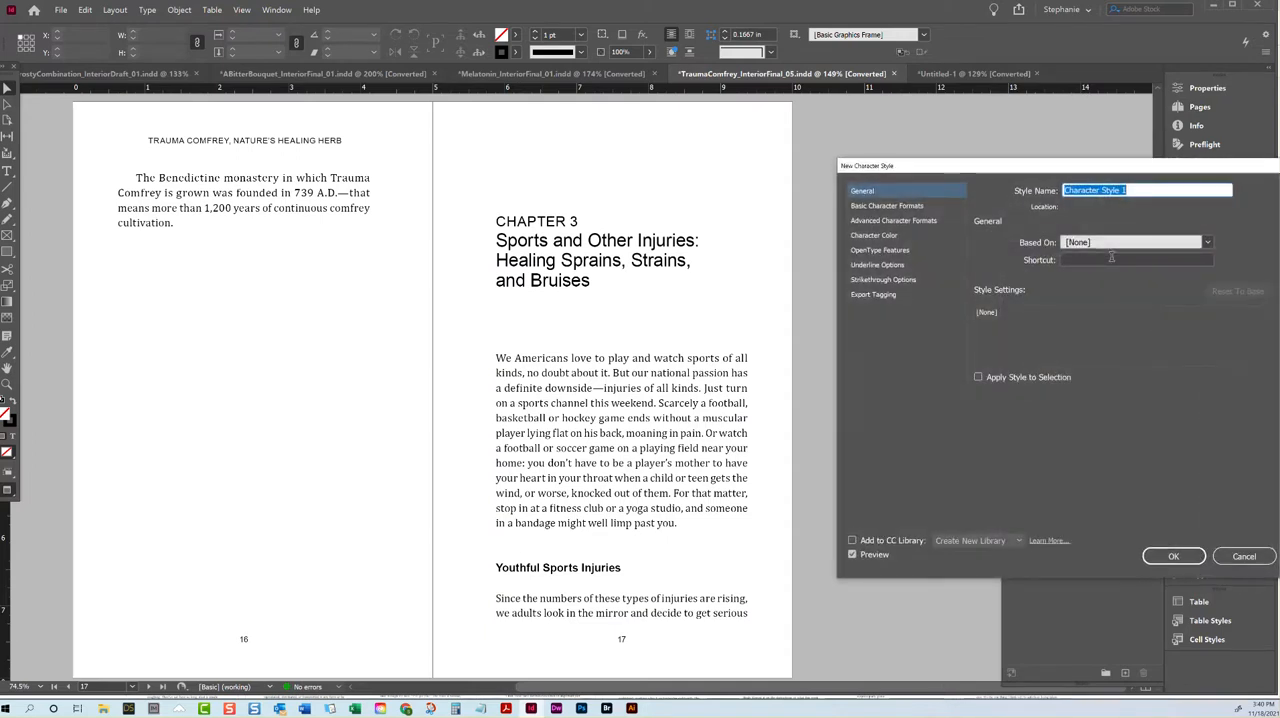
pyautogui.click(1244, 556)
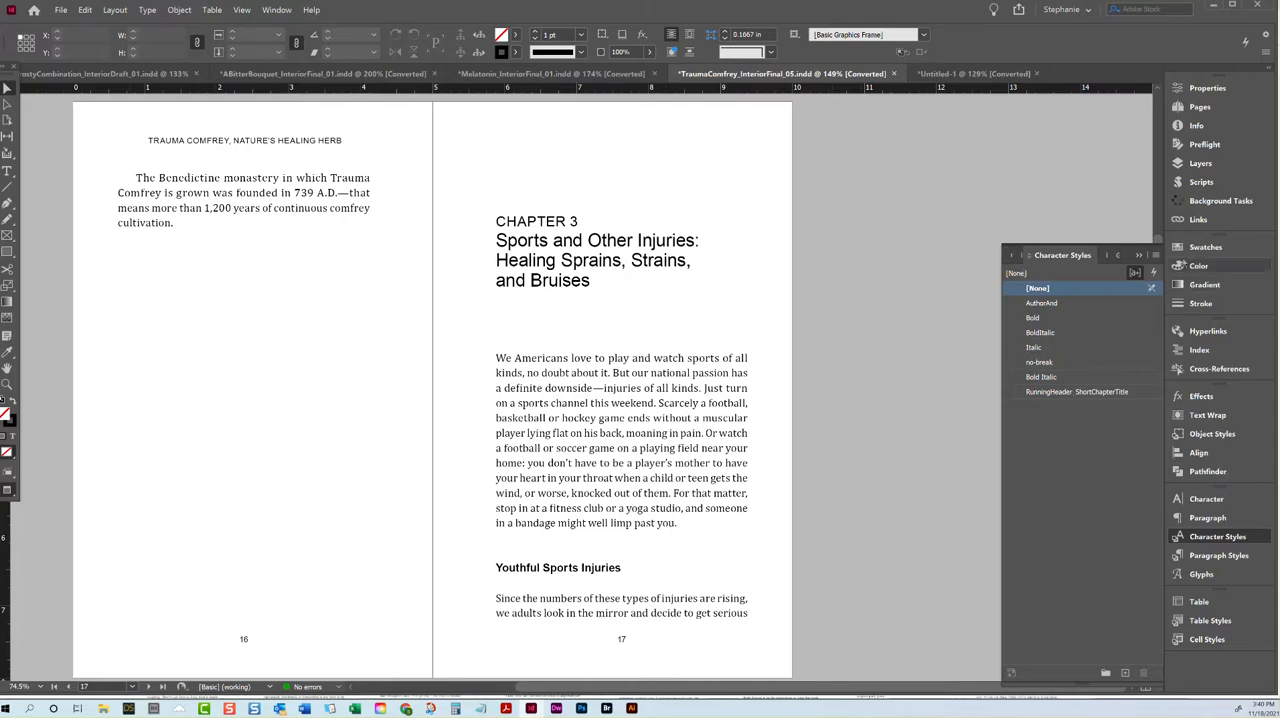
pyautogui.click(1155, 255)
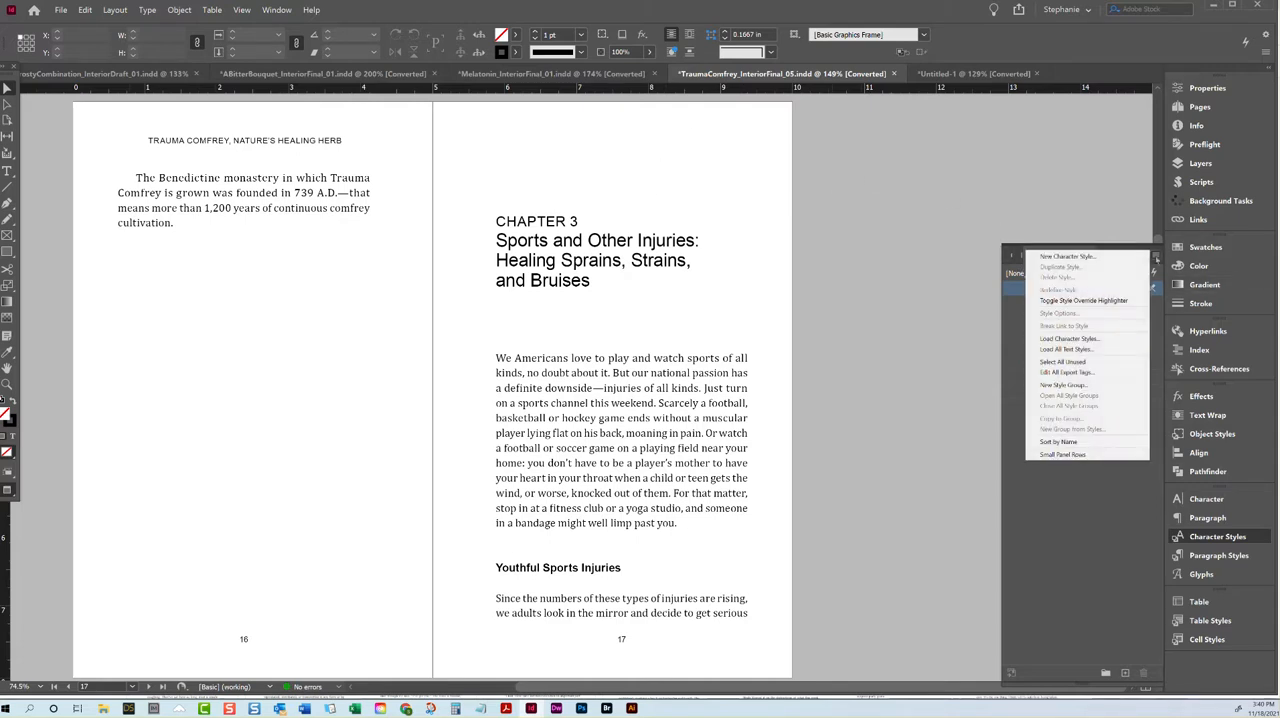
pyautogui.click(1100, 257)
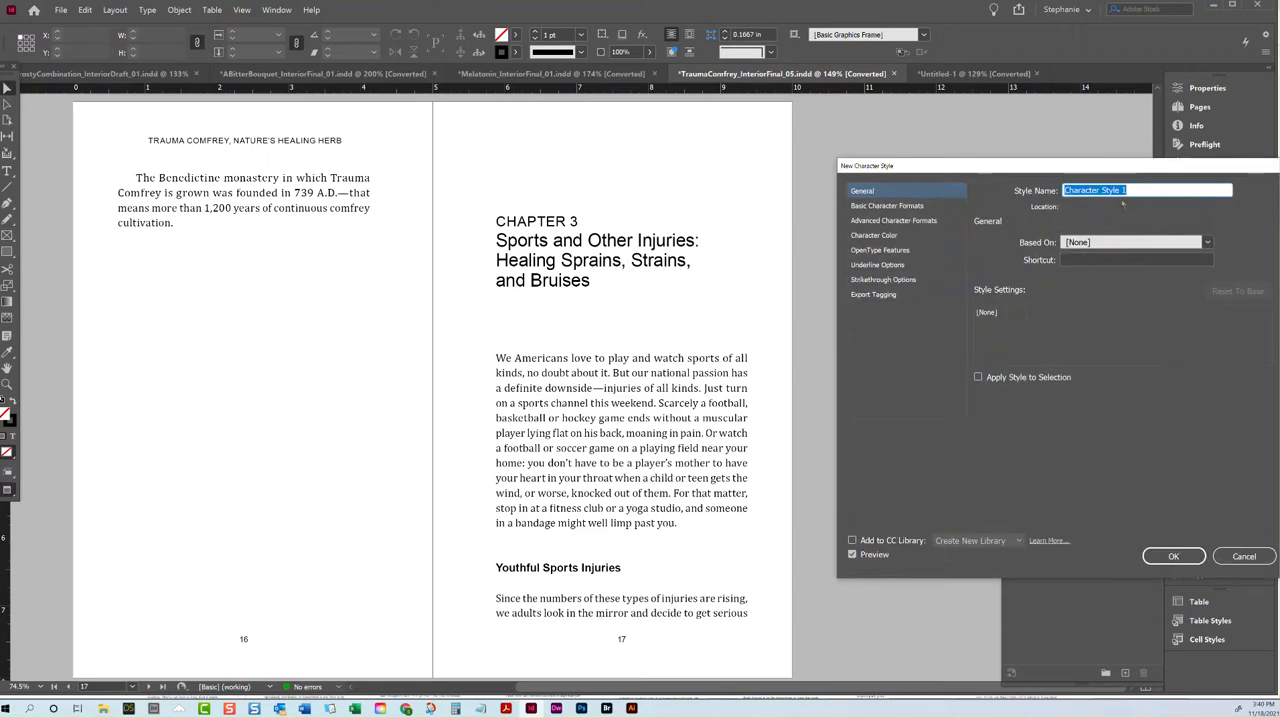
pyautogui.write('RunningHeader-Char')
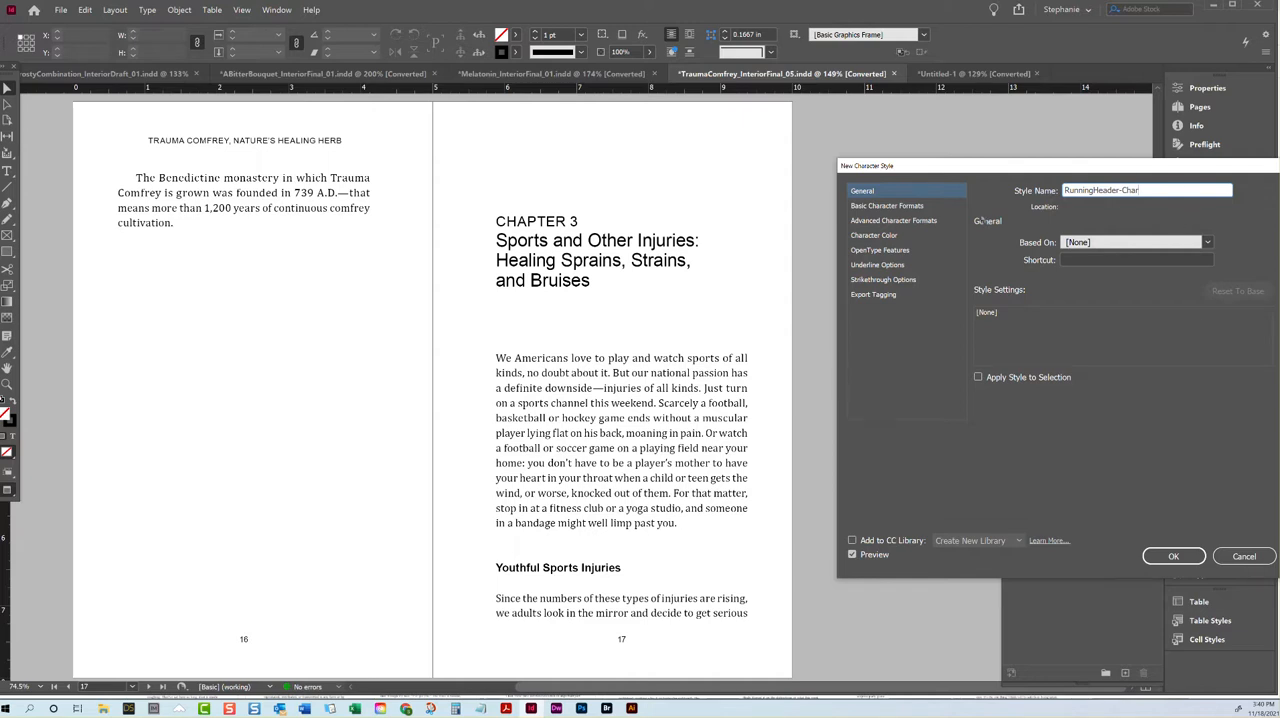
pyautogui.click(1244, 556)
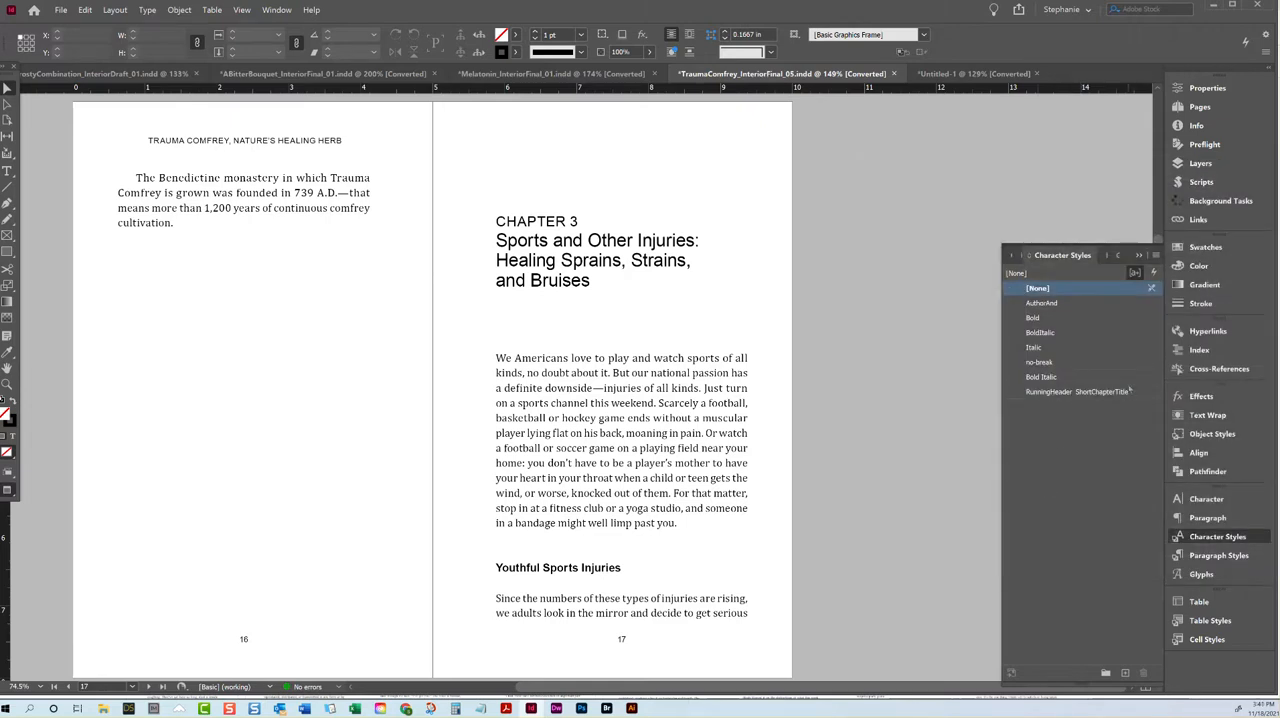
# Step: Apply the RunningHeader_ShortChapterTitle character style to "Sports and Other Injuries" in the Chapter 3 title on page 17, leaving out the colon
pyautogui.doubleClick(652, 265)
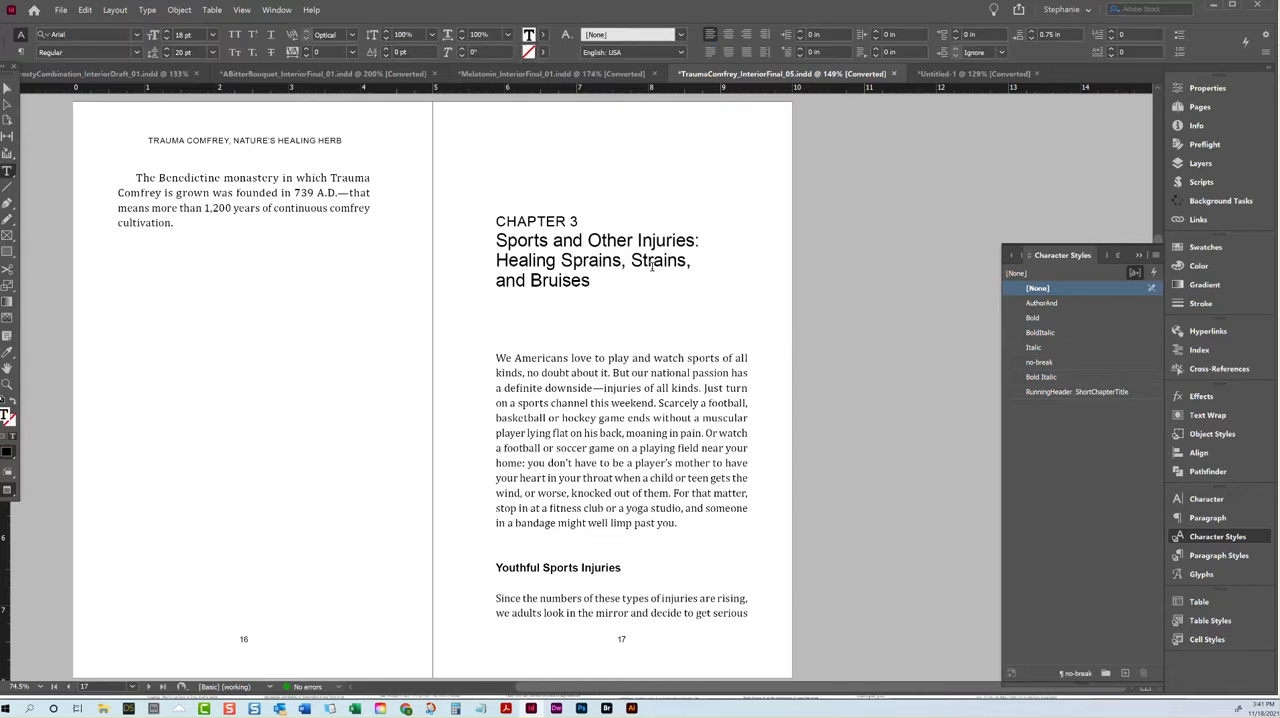
pyautogui.moveTo(695, 240); pyautogui.dragTo(496, 241)
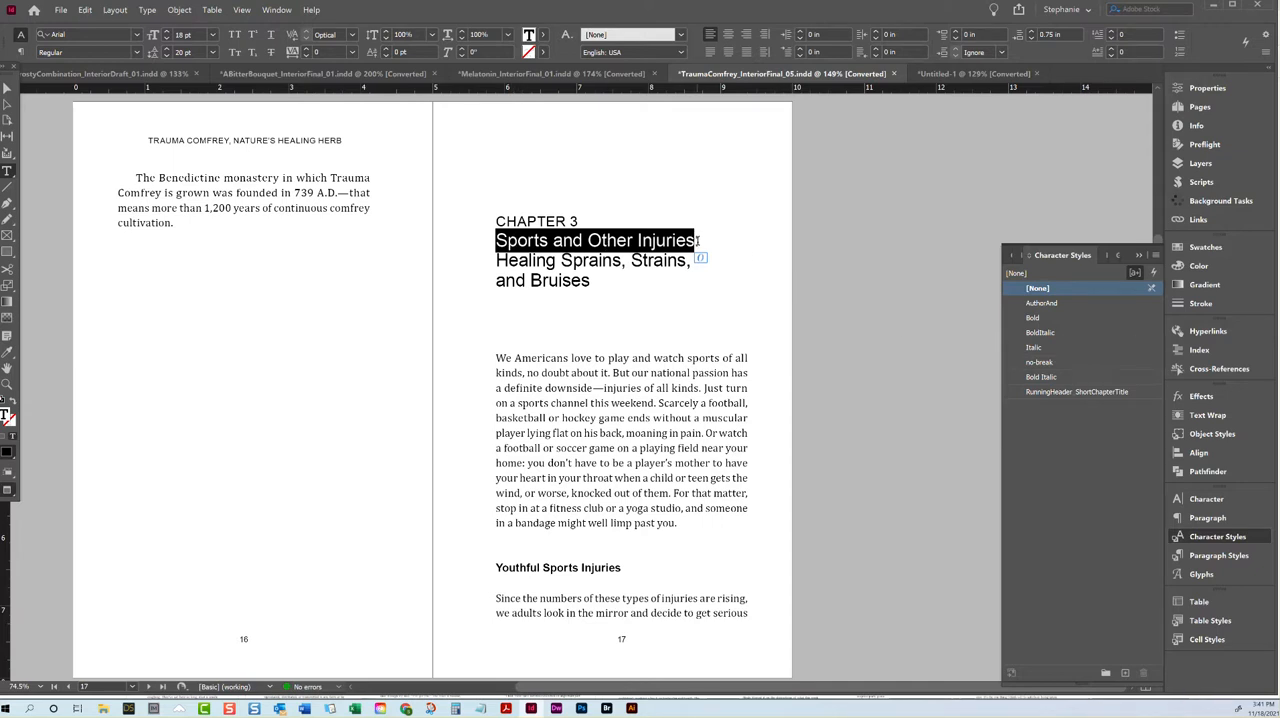
pyautogui.click(1070, 392)
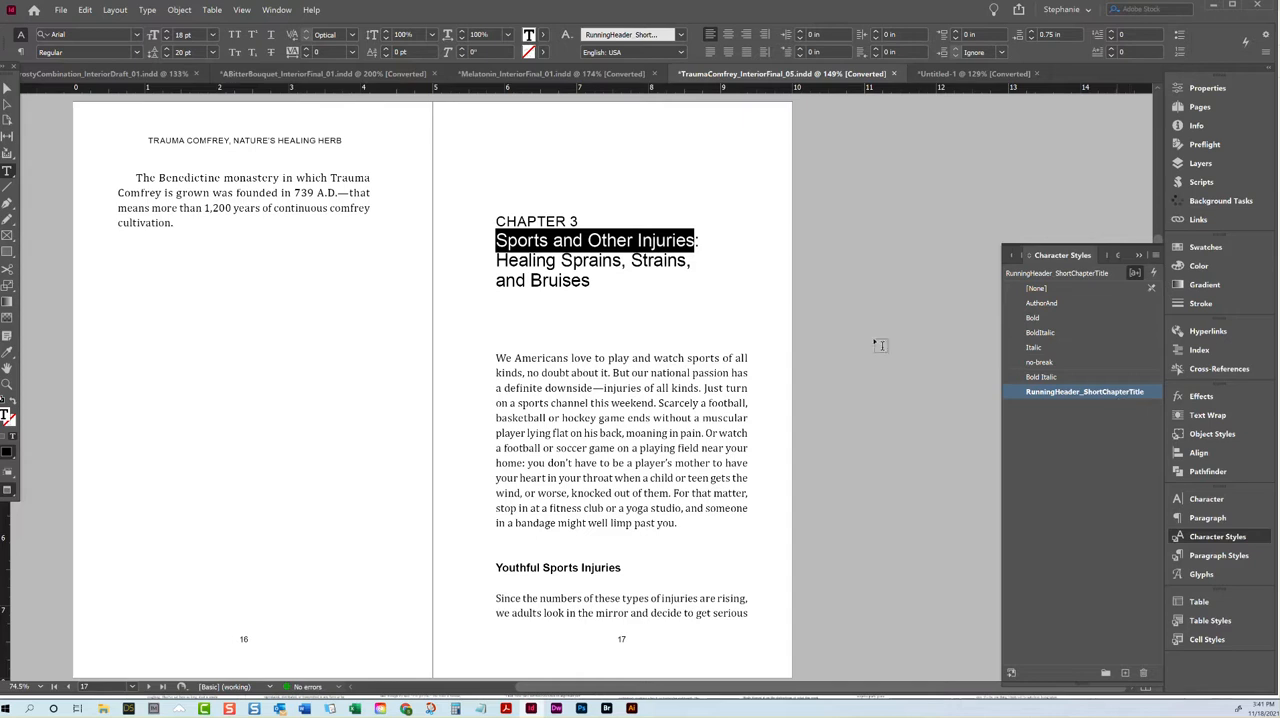
pyautogui.click(642, 255)
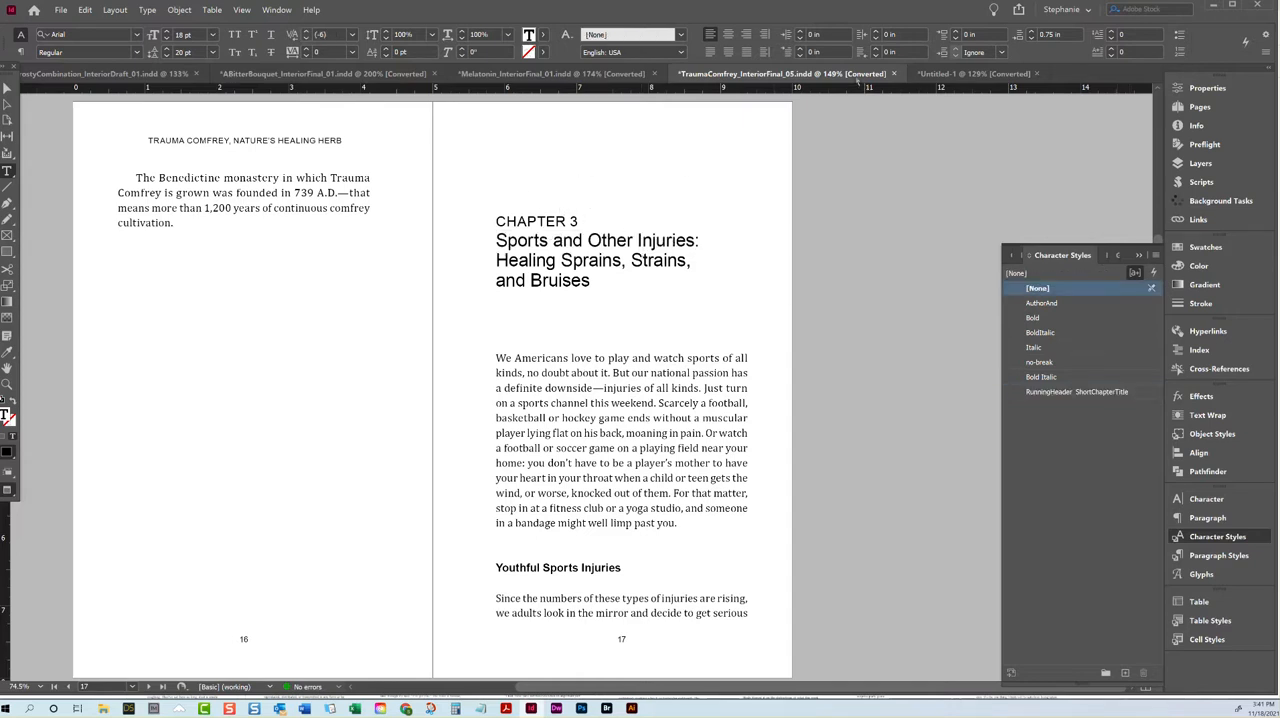
# Step: Open the A-Header parent page, try deleting the variable in its right-page header, and undo the deletion
pyautogui.click(1199, 106)
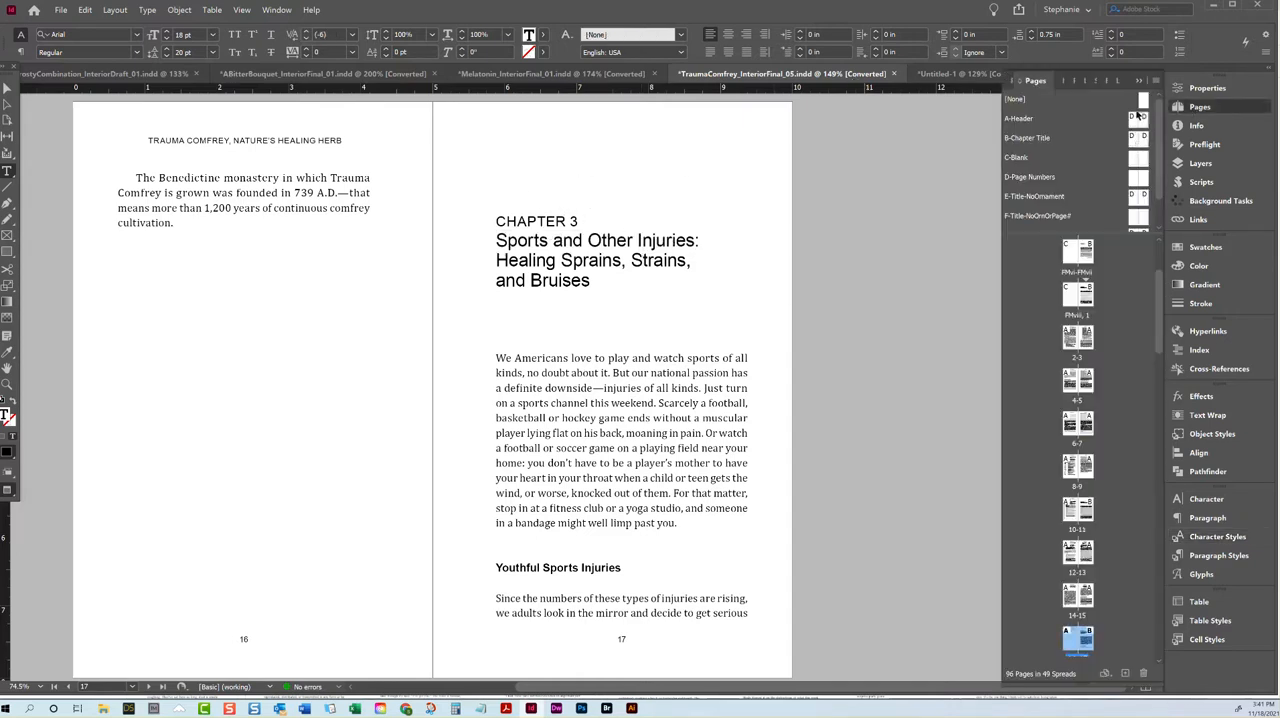
pyautogui.doubleClick(1138, 118)
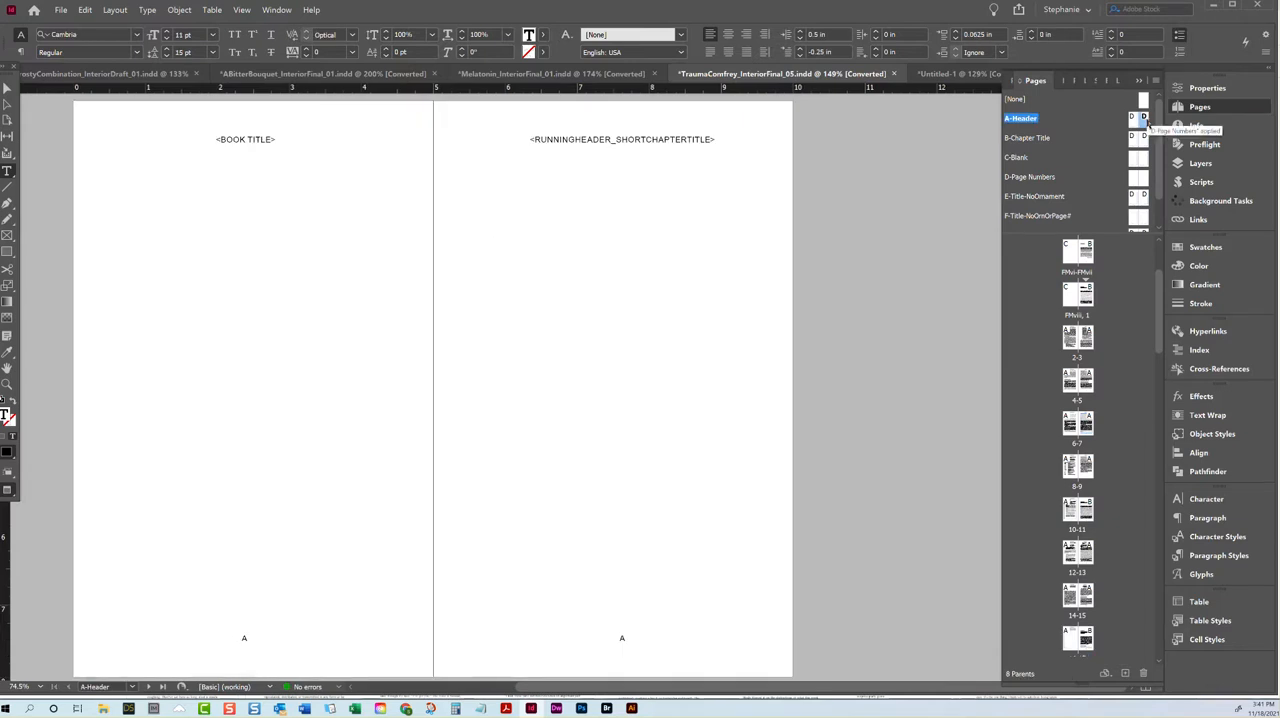
pyautogui.click(717, 140)
pyautogui.hotkey('ctrl', 'a')
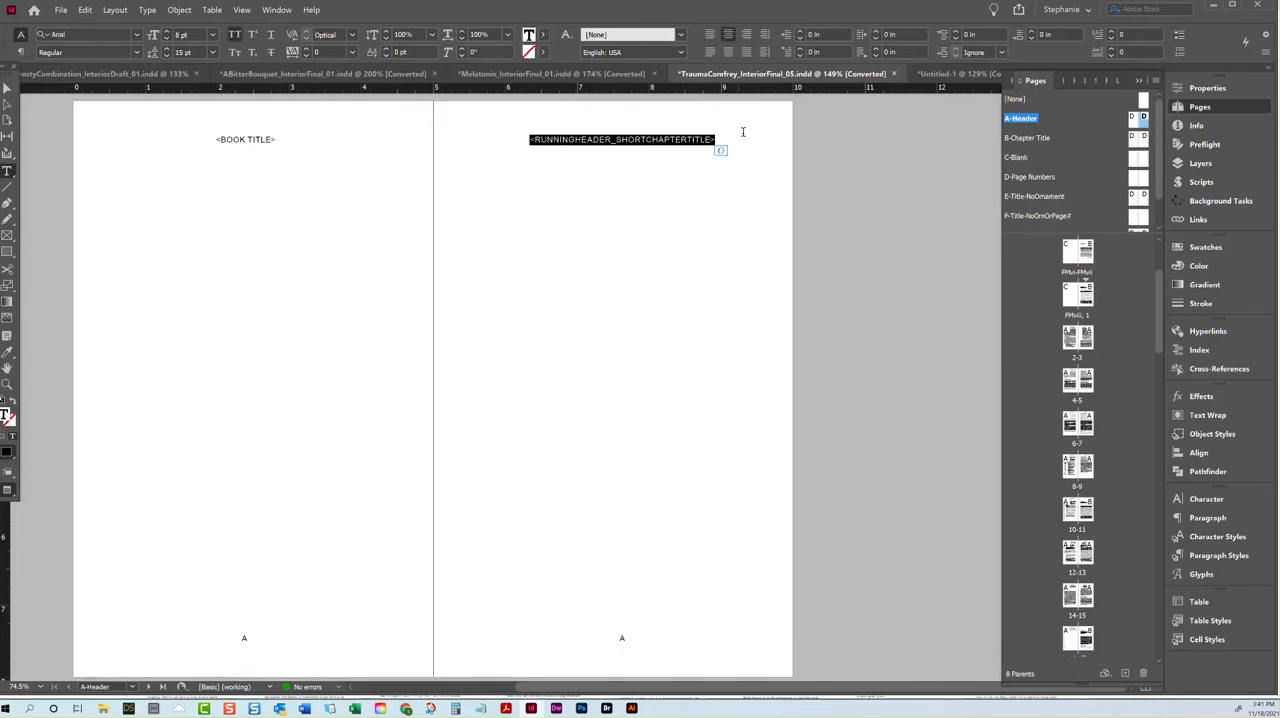
pyautogui.press('BackSpace')
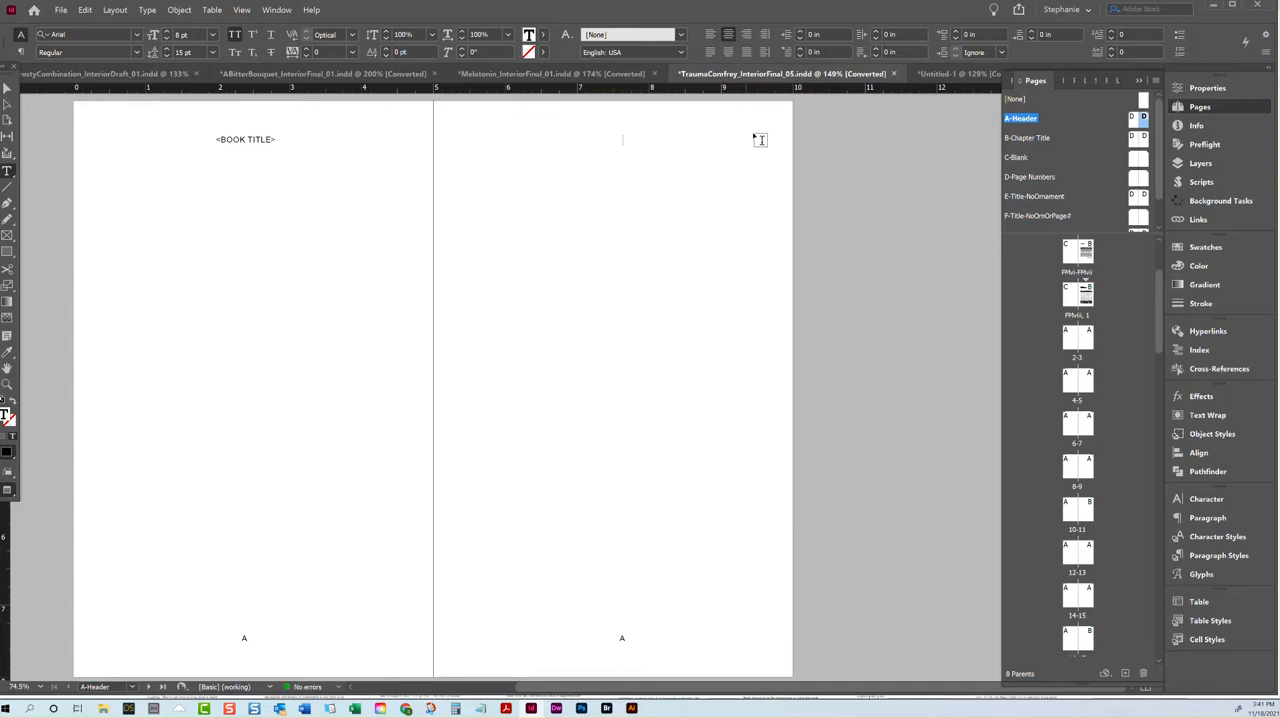
pyautogui.hotkey('ctrl', 'z')
# Step: Select the Chapter Title variable in the right-page header of H-Parent and open the text variable definitions
pyautogui.scroll(-2, 1140, 165)
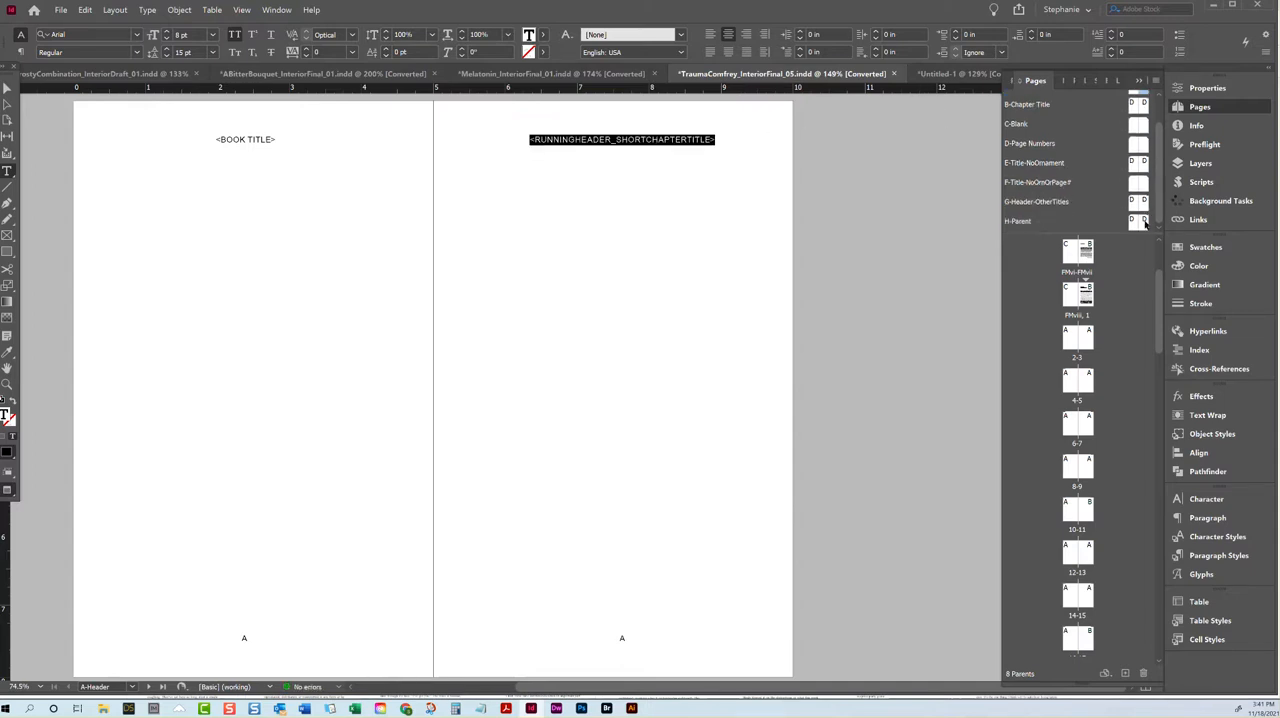
pyautogui.doubleClick(1138, 221)
pyautogui.moveTo(677, 140); pyautogui.dragTo(584, 143)
pyautogui.click(578, 145)
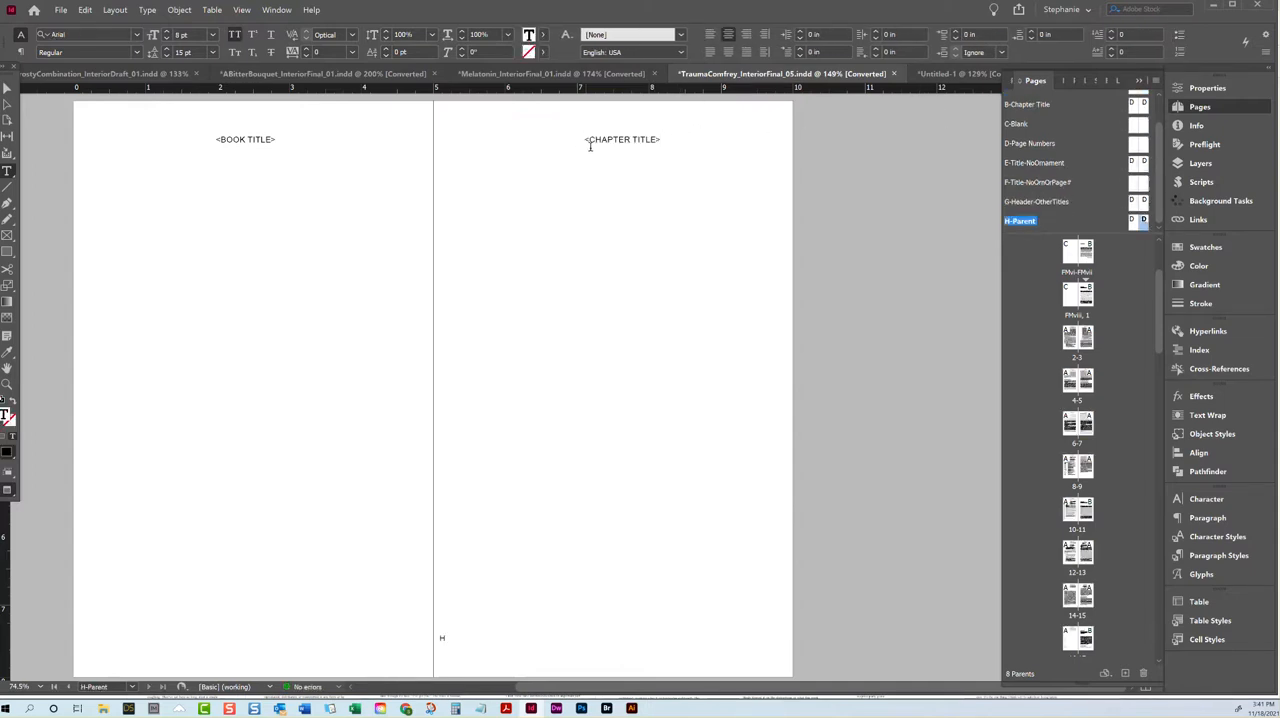
pyautogui.tripleClick(624, 137)
pyautogui.click(147, 10)
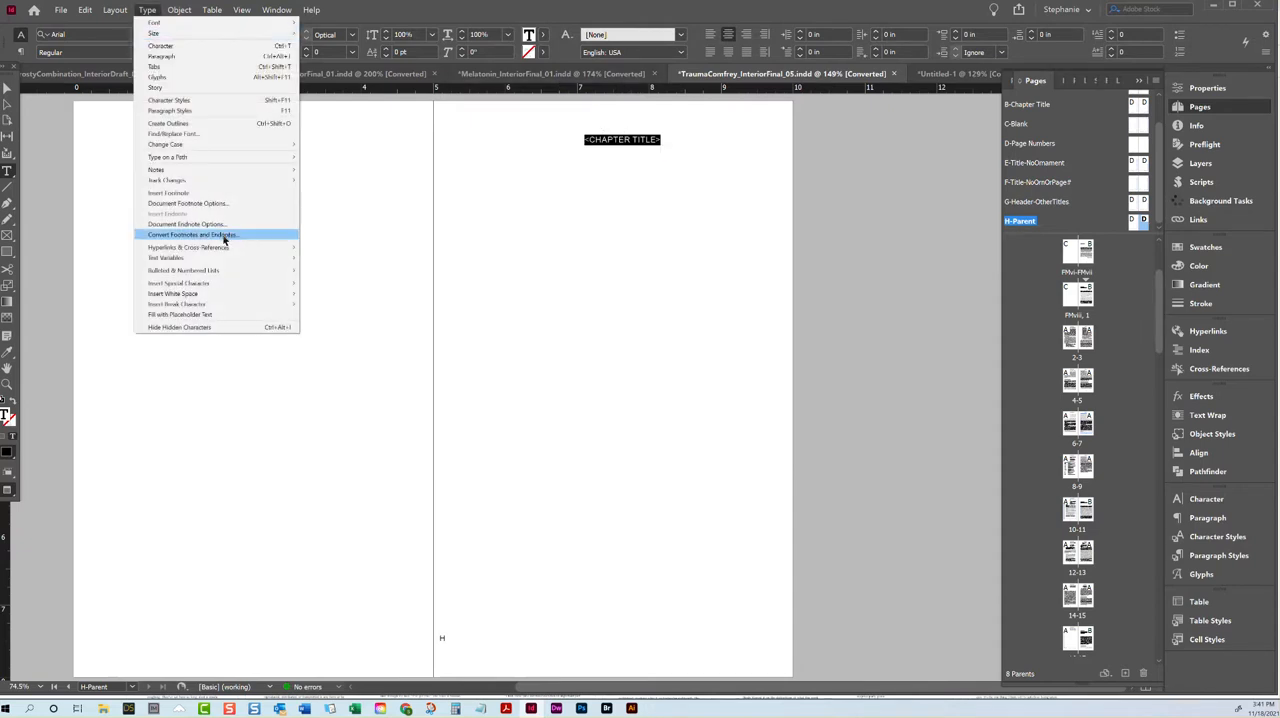
pyautogui.moveTo(223, 257)
pyautogui.moveTo(344, 277)
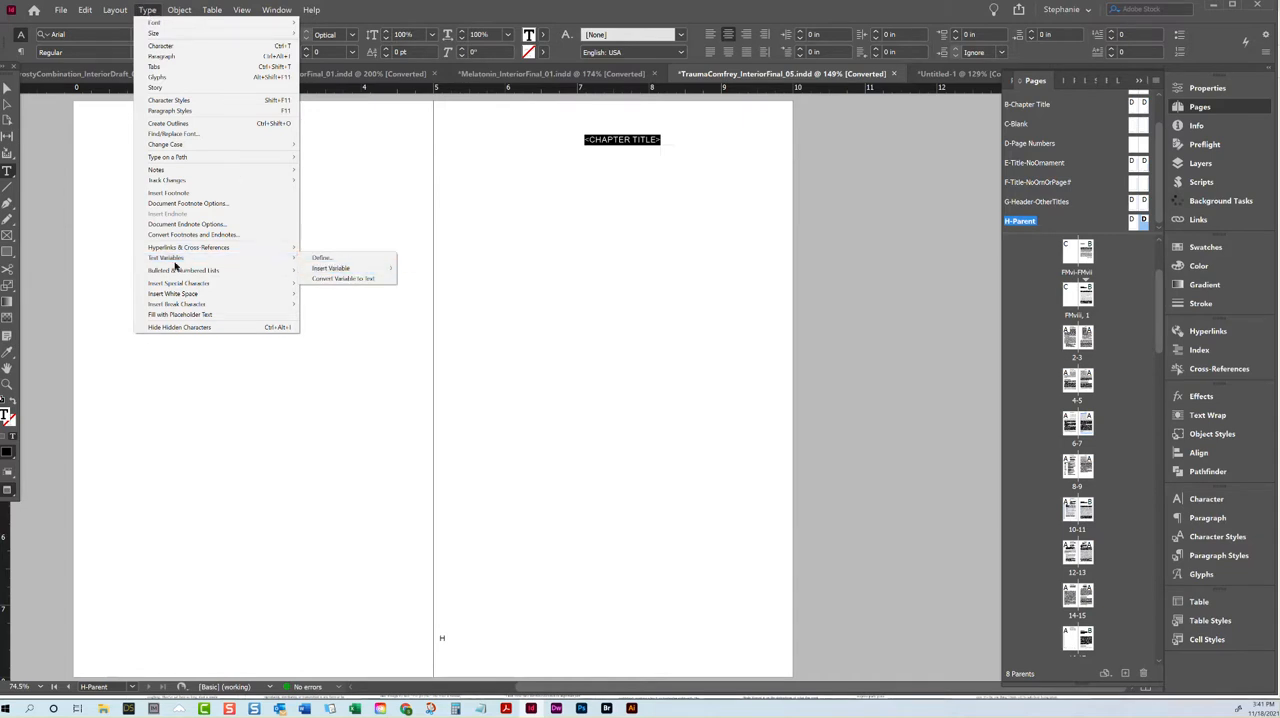
pyautogui.click(338, 260)
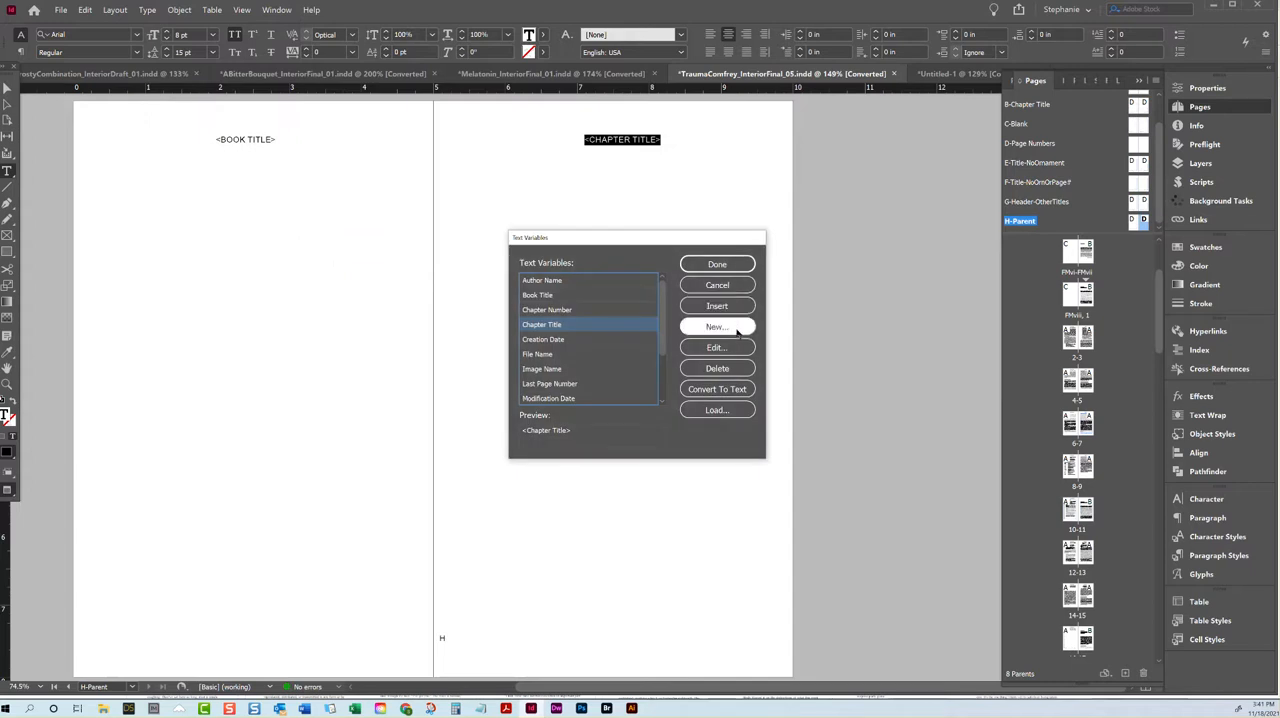
# Step: Draft a new text variable named "ShortenedChapterTitle" and discard it
pyautogui.click(716, 327)
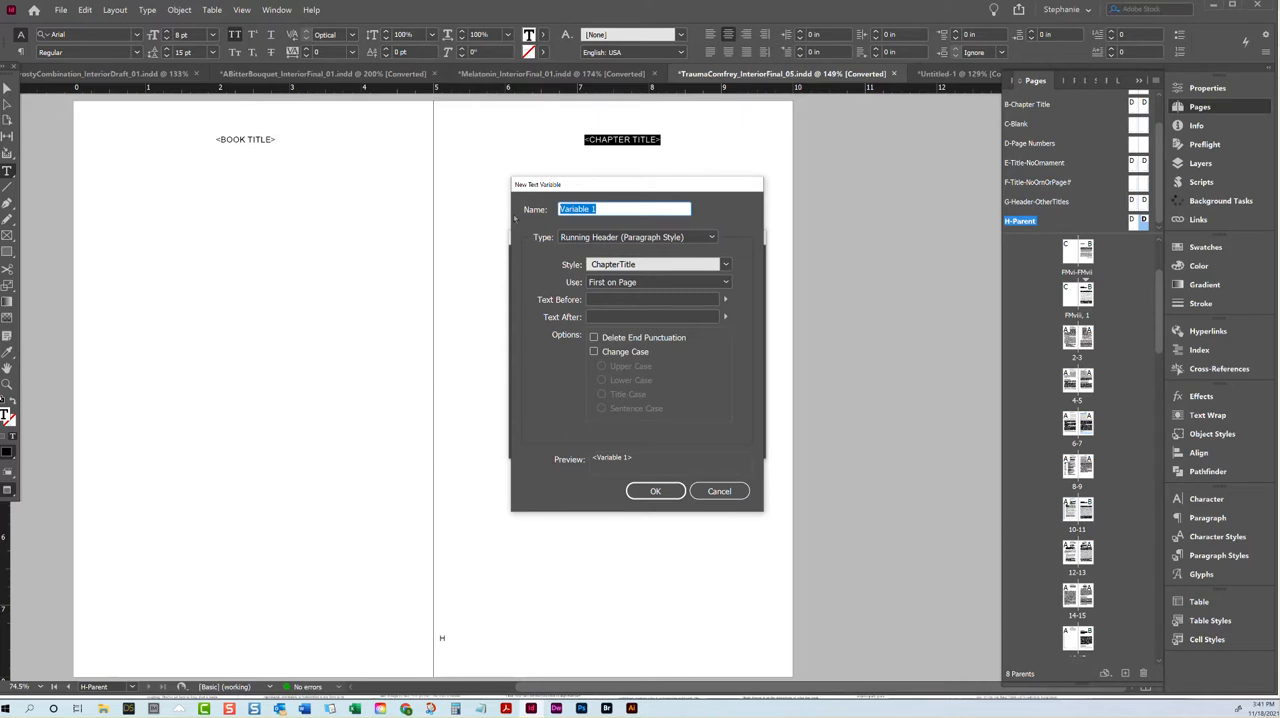
pyautogui.write('Shotere')
pyautogui.write('r')
pyautogui.write('tenedChapterTit')
pyautogui.click(719, 491)
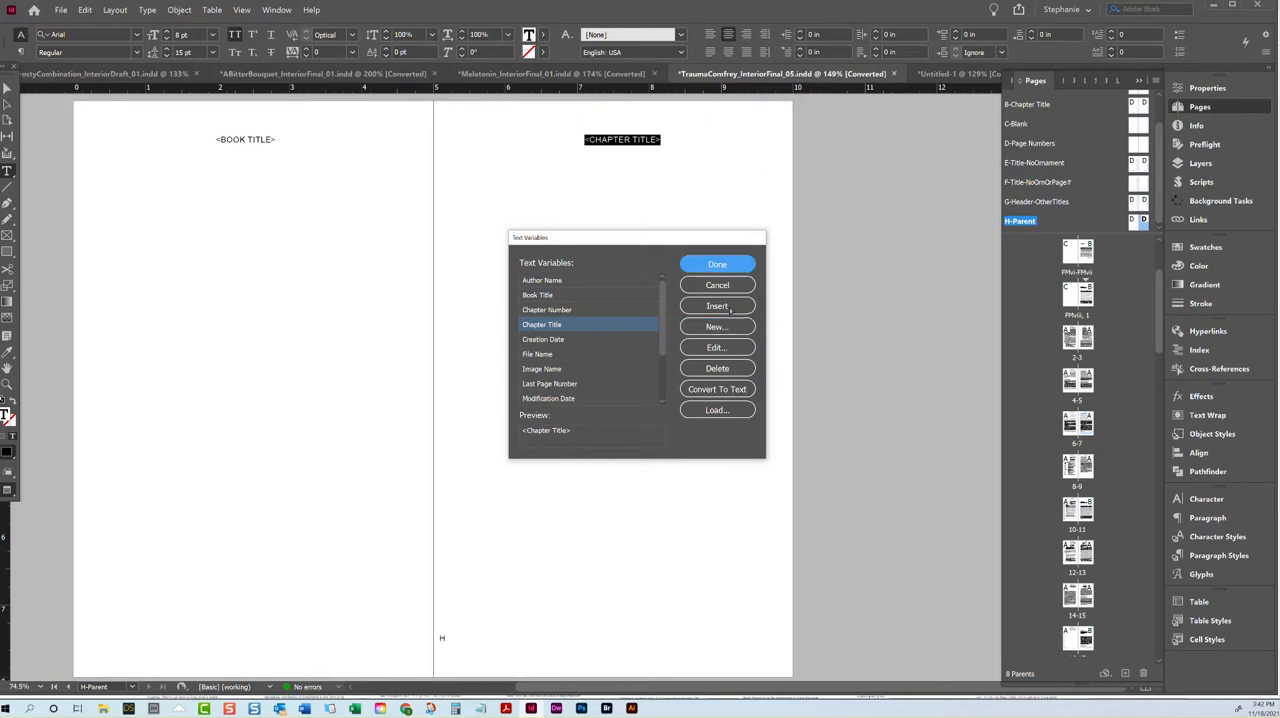
# Step: Replace the selected header text on H-Parent with the RunningHeader_ShortChapterTitle variable and close the variable definitions
pyautogui.scroll(-2, 590, 360)
pyautogui.click(565, 384)
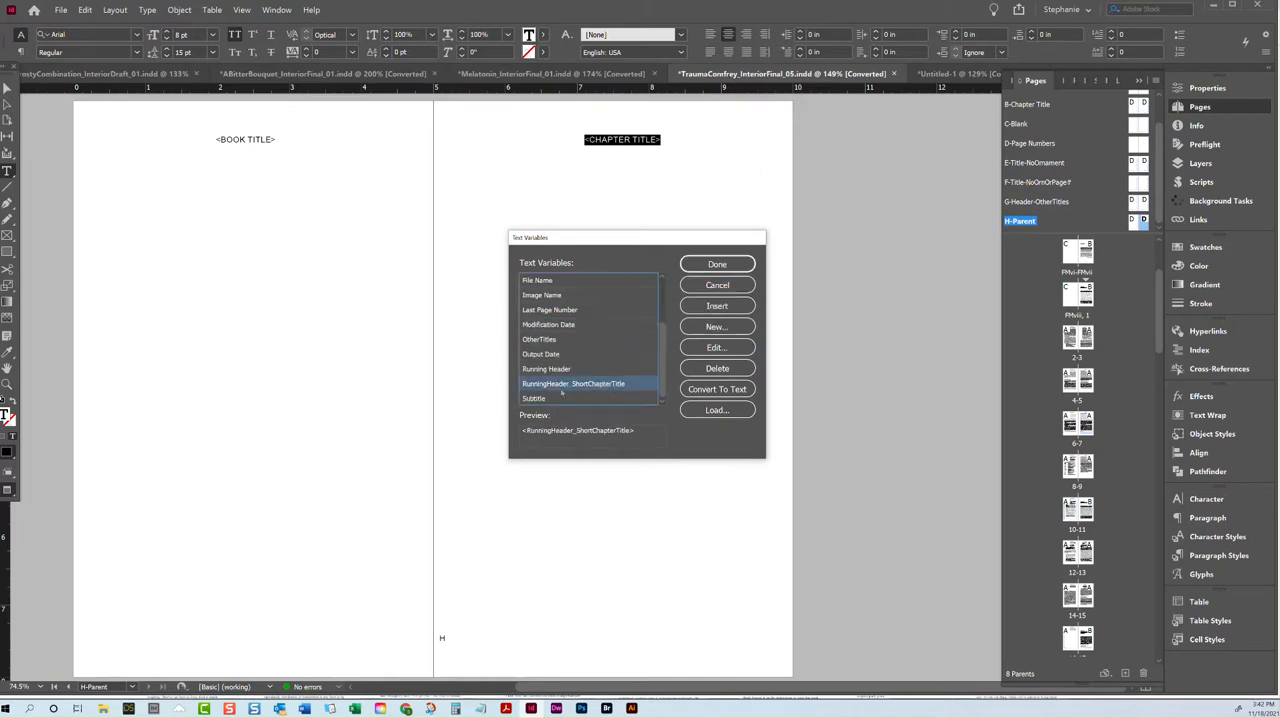
pyautogui.click(720, 308)
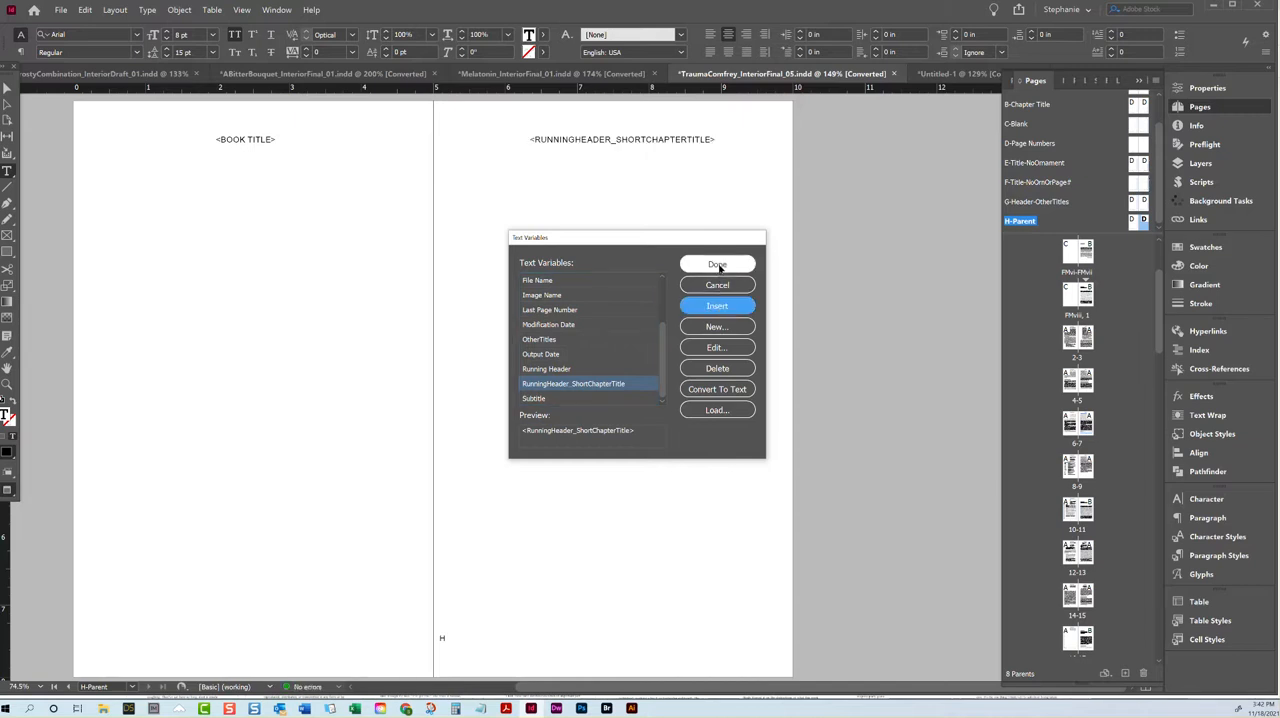
pyautogui.click(718, 265)
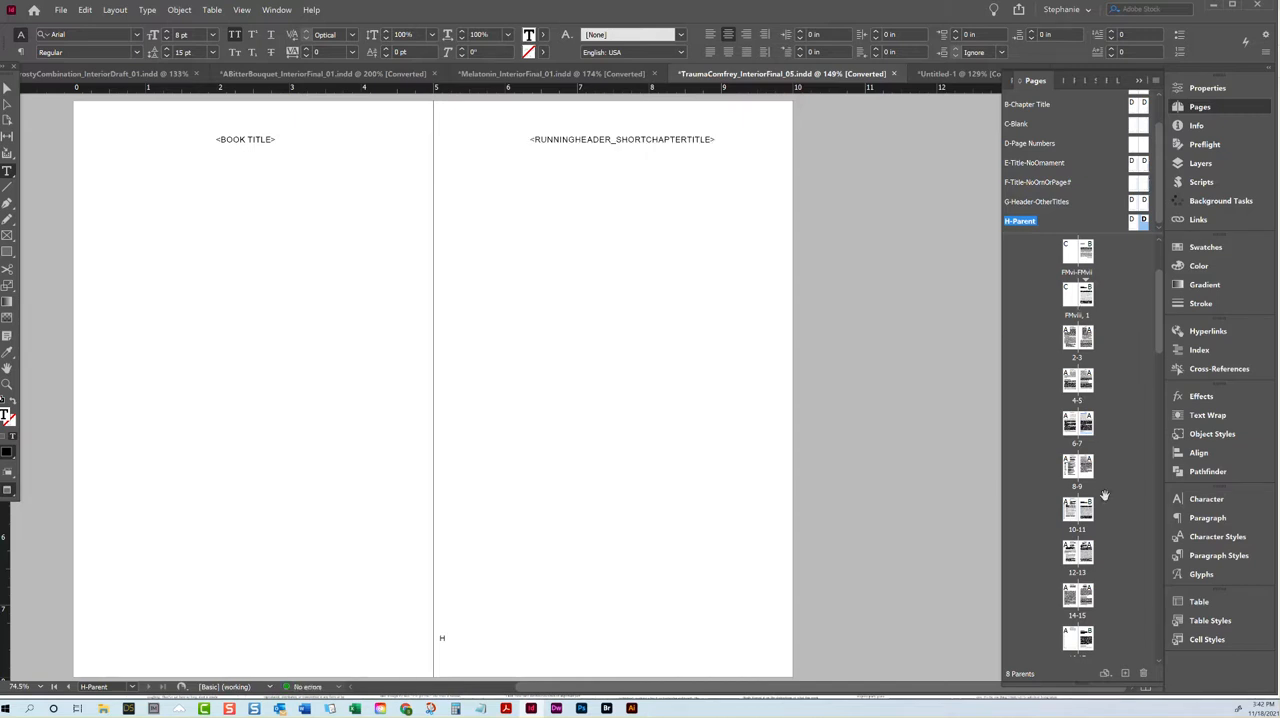
# Step: Check the right-page running header on page 19 in Chapter 3 and continue through the chapter to the Chapter 4 opening
pyautogui.doubleClick(1090, 306)
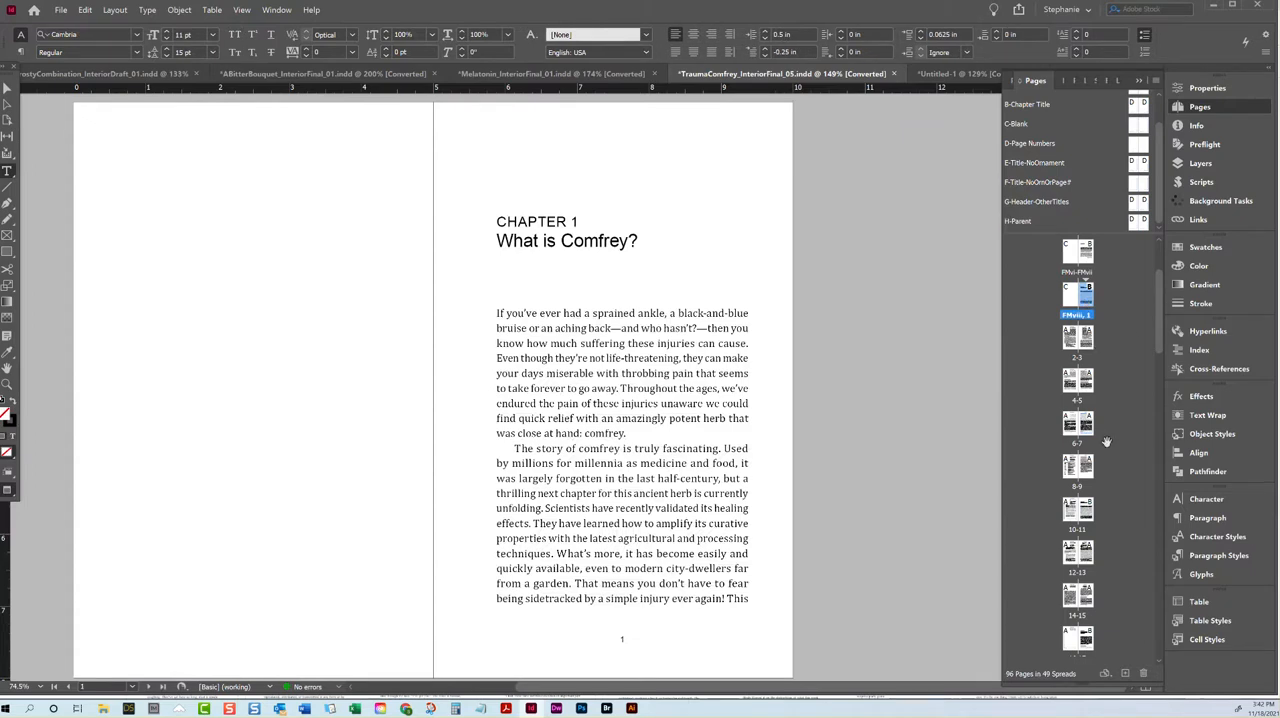
pyautogui.doubleClick(1094, 638)
pyautogui.scroll(-3, 720, 372)
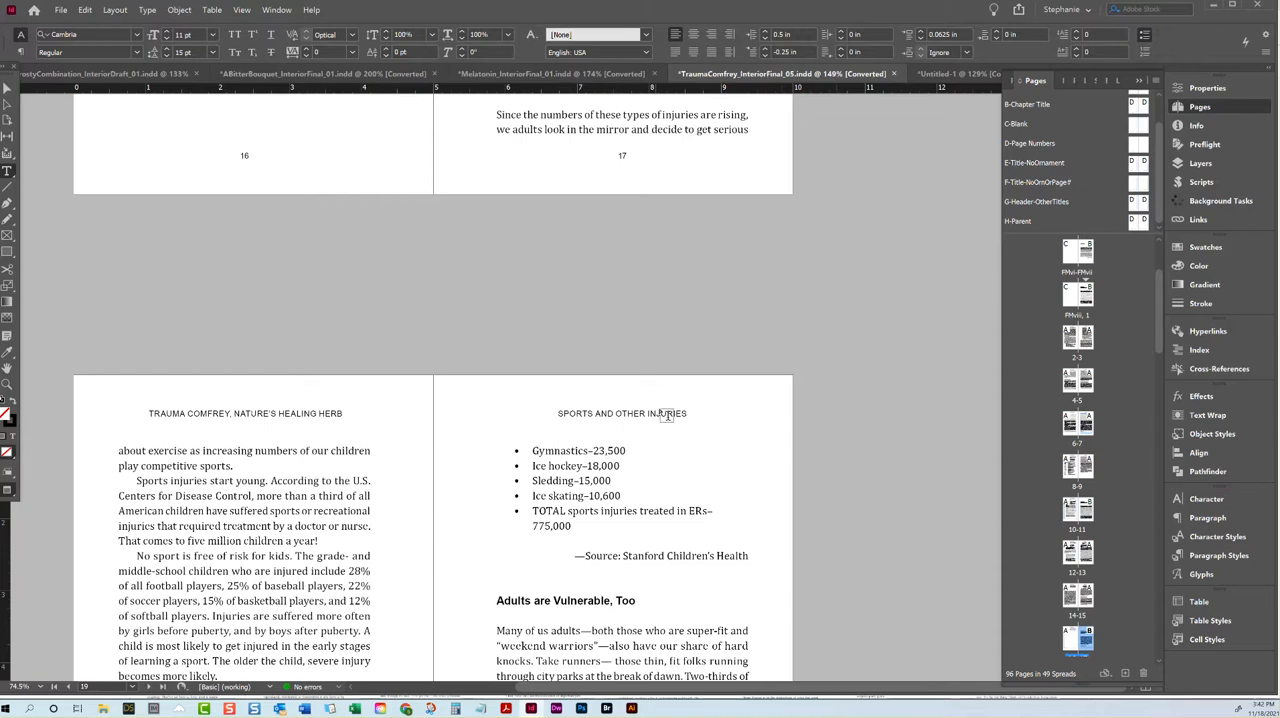
pyautogui.scroll(-11, 660, 400)
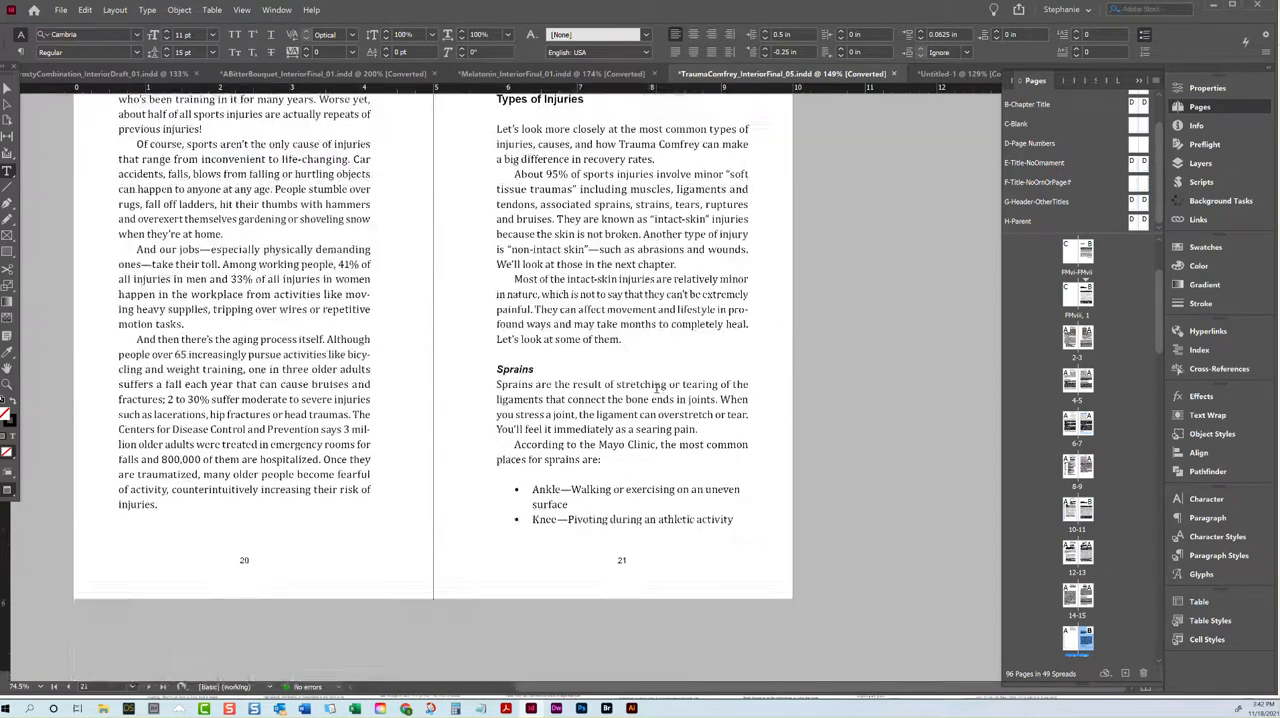
pyautogui.scroll(-13, 656, 385)
pyautogui.scroll(-15, 656, 390)
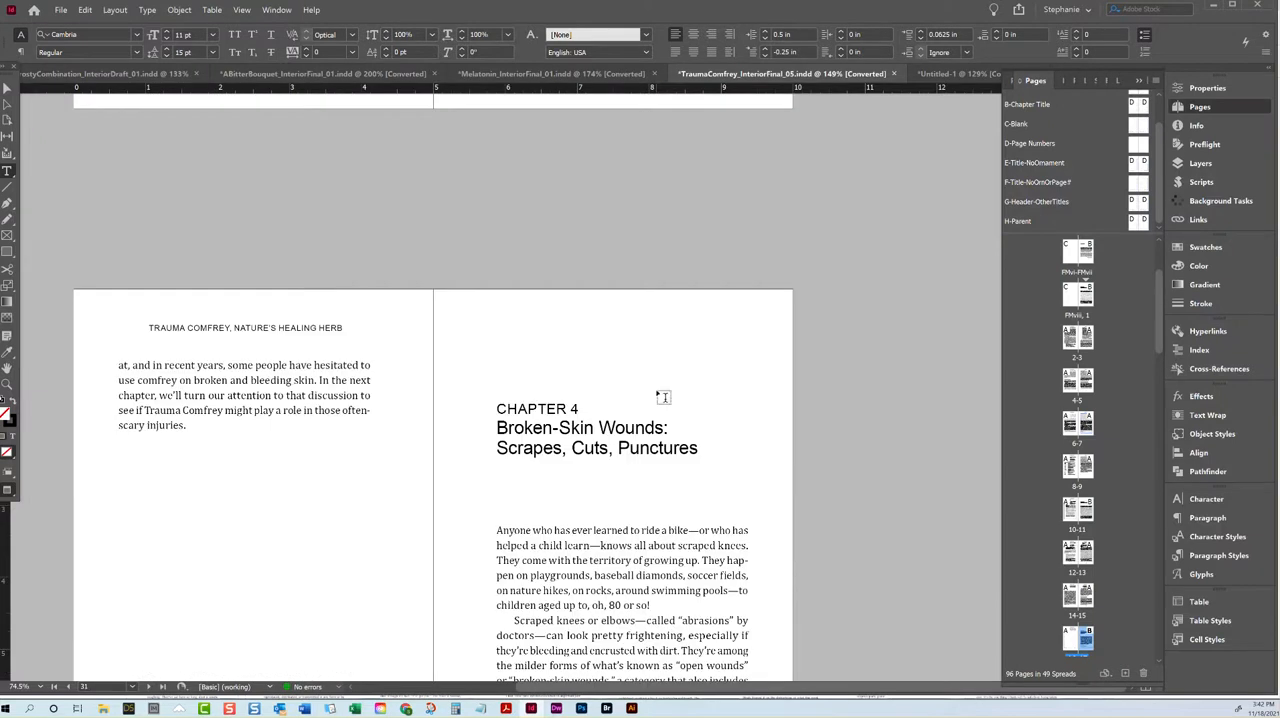
# Step: Highlight "Broken-Skin Wounds" in the Chapter 4 title on page 31 to check its character style
pyautogui.moveTo(663, 427); pyautogui.dragTo(497, 428)
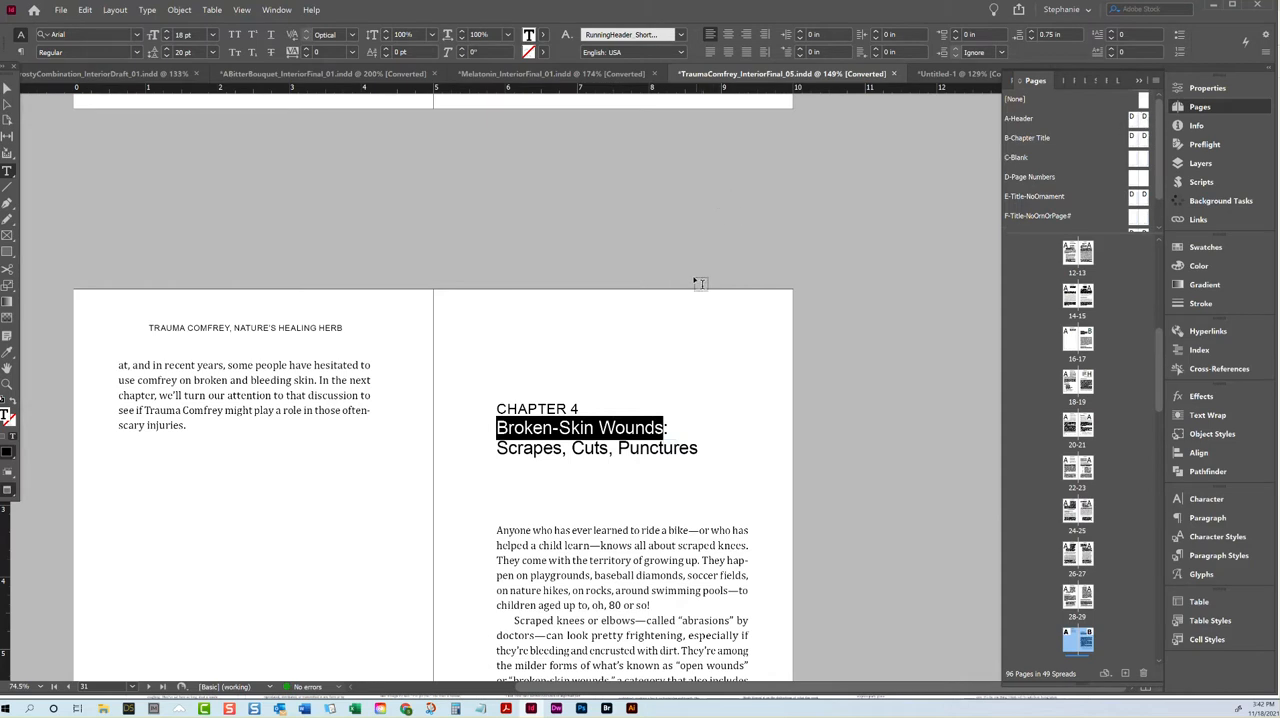
pyautogui.click(660, 428)
pyautogui.moveTo(660, 429); pyautogui.dragTo(465, 437)
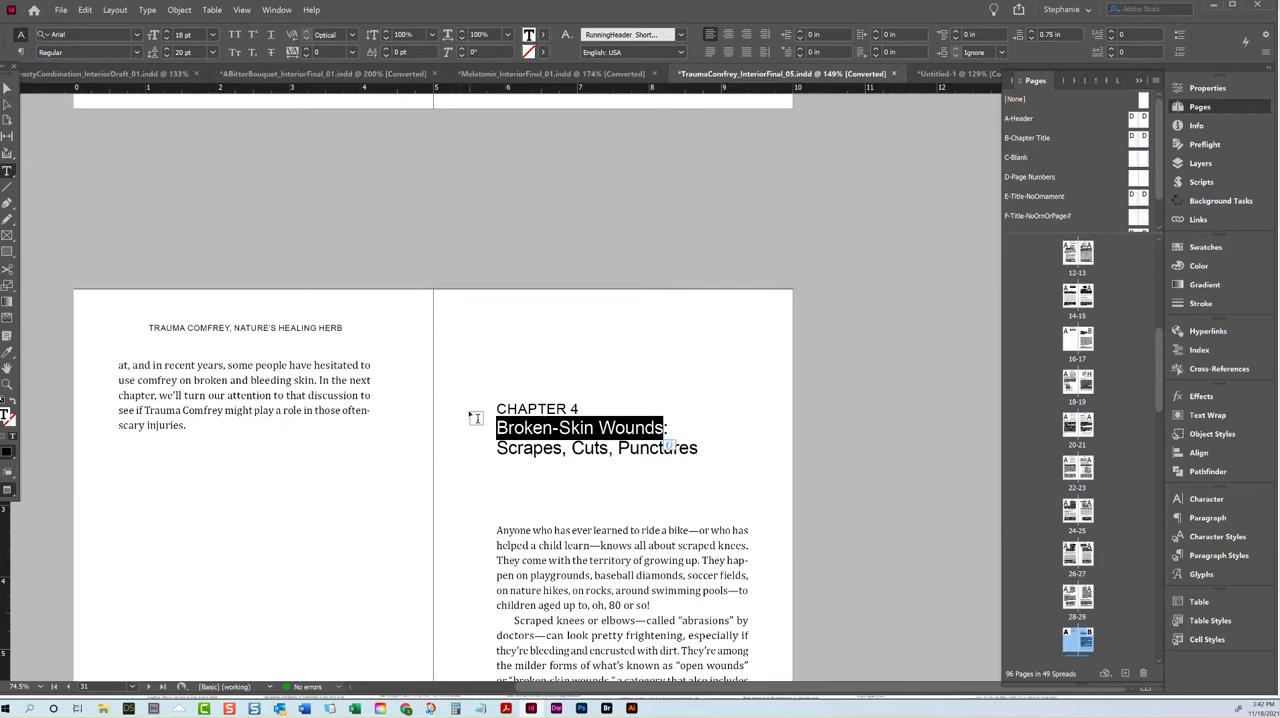